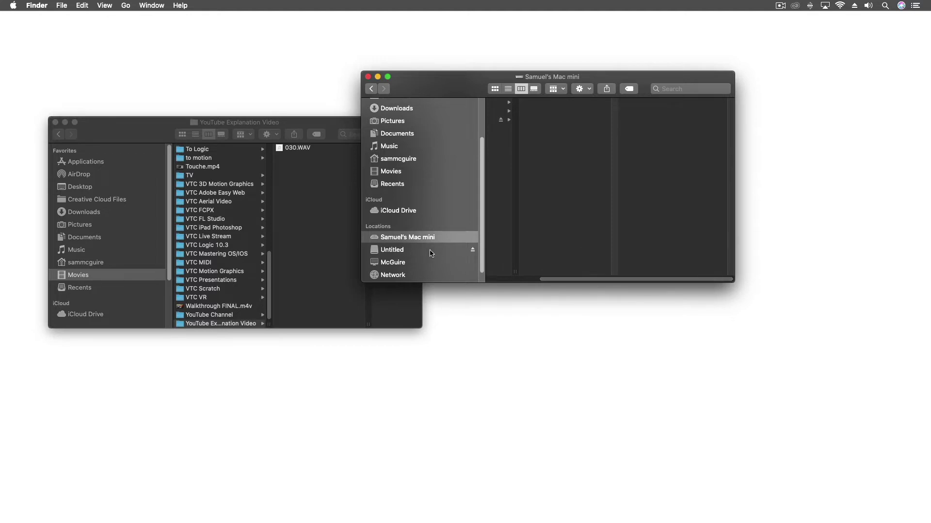
# Open the DCIM/100MEDIA folder on the Untitled drive and select DJI_0175.MP4.
pyautogui.click(424, 250)
pyautogui.click(511, 107)
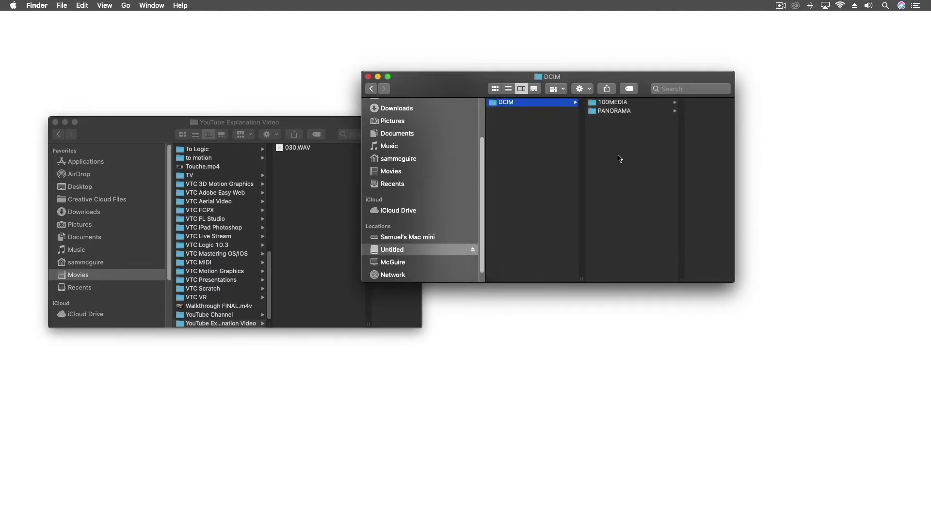
pyautogui.click(627, 106)
pyautogui.scroll(-10, 668, 176)
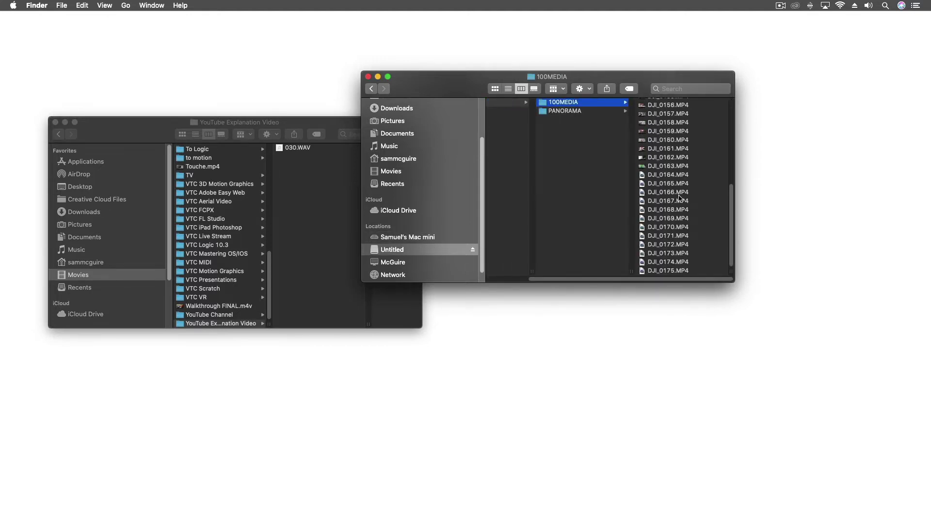
pyautogui.click(664, 270)
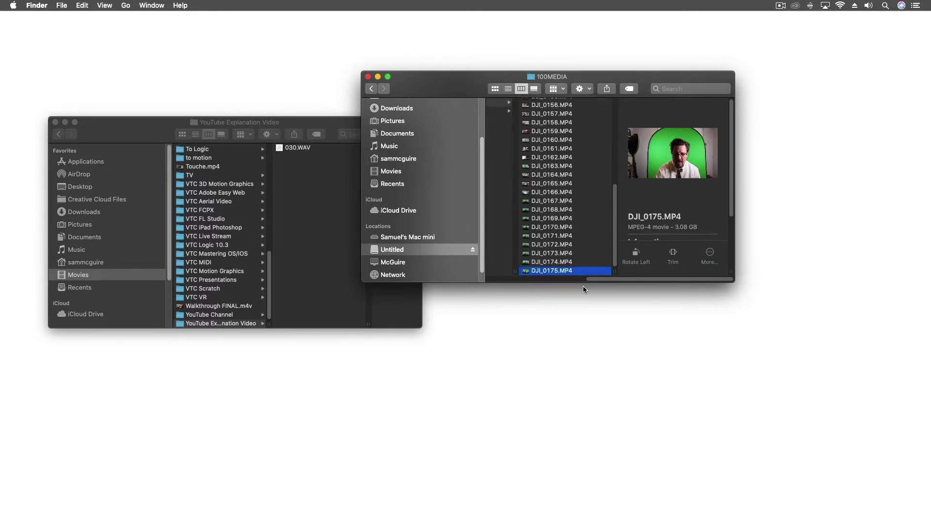
# Compare the previews of the last DJI clips in 100MEDIA to identify the needed take.
pyautogui.press('Up')
pyautogui.press('Down')
pyautogui.press('Up')
pyautogui.press('Up')
pyautogui.press('Up')
pyautogui.press('Down')
pyautogui.press('Down')
pyautogui.press('Down')
pyautogui.press('Up')
pyautogui.press('Down')
pyautogui.click(552, 254)
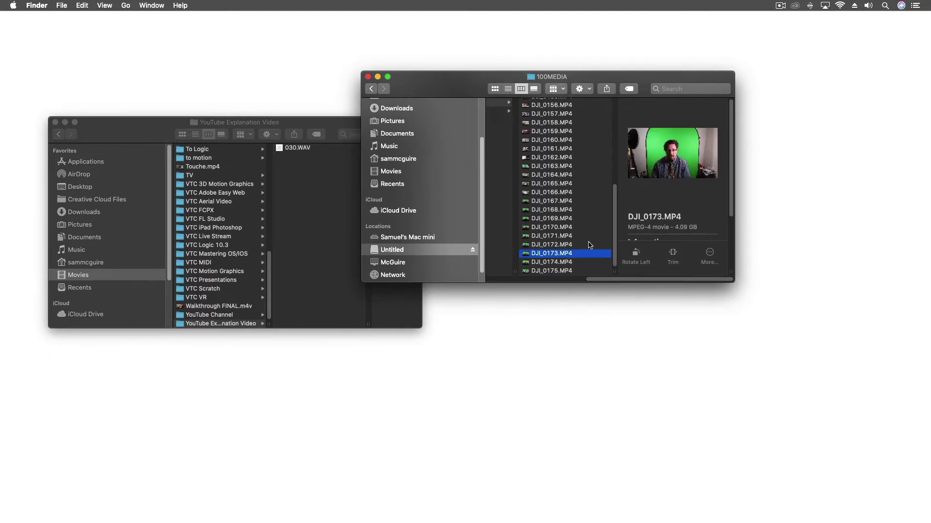
pyautogui.click(558, 245)
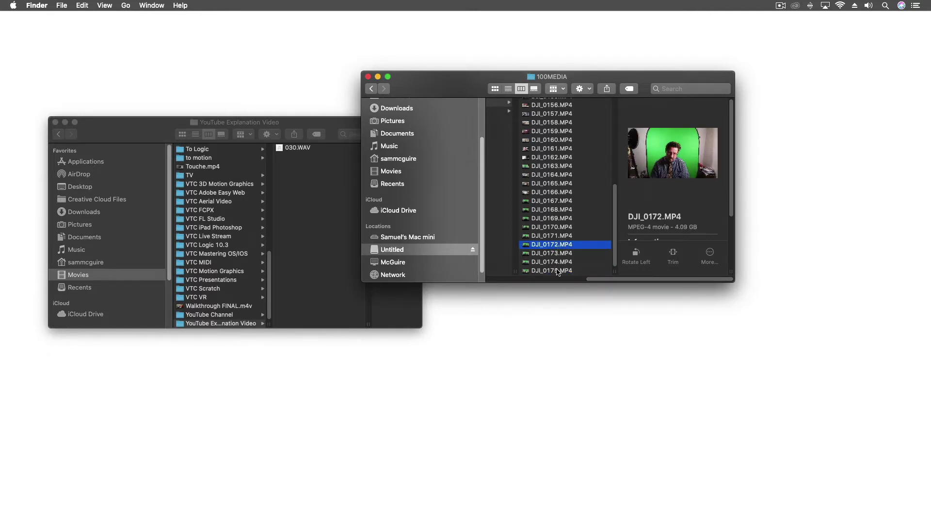
# Copy DJI_0175.MP4 from the 100MEDIA folder into the YouTube Explanation Video folder.
pyautogui.click(556, 271)
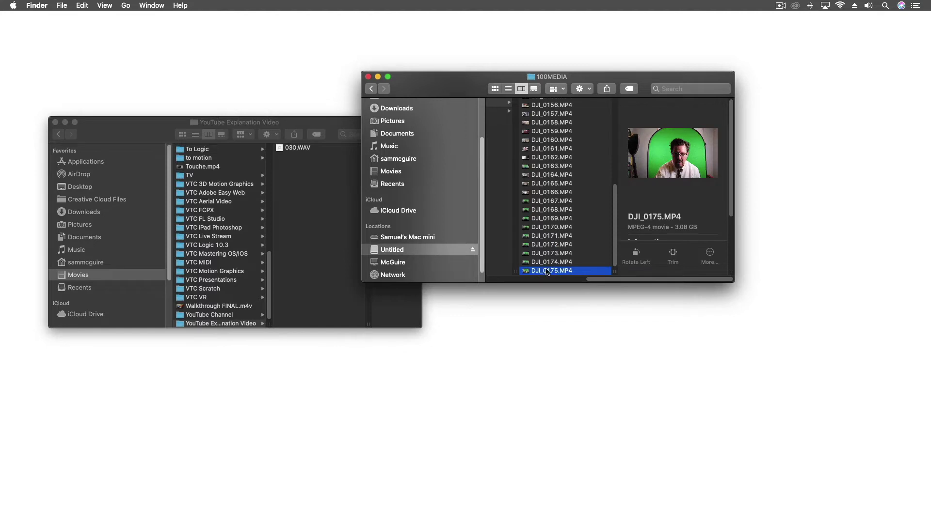
pyautogui.moveTo(548, 274); pyautogui.dragTo(319, 199)
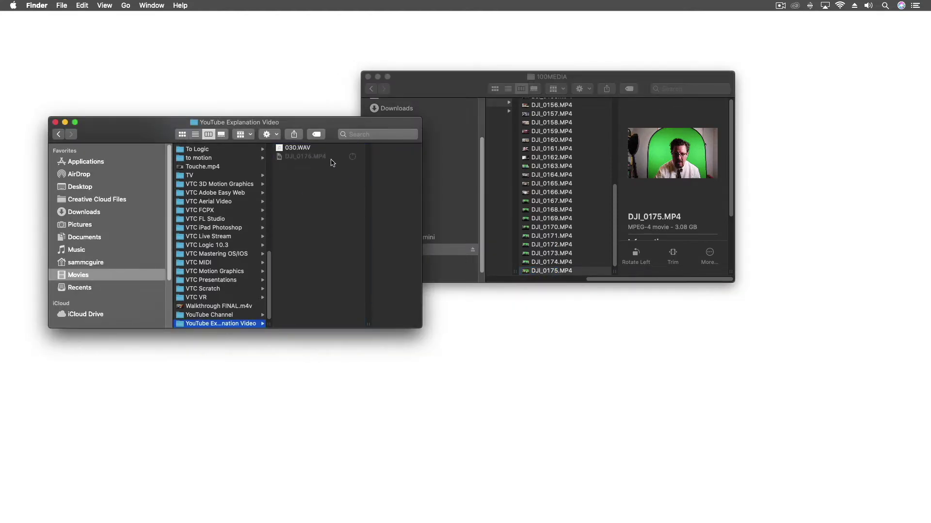
pyautogui.moveTo(345, 509)
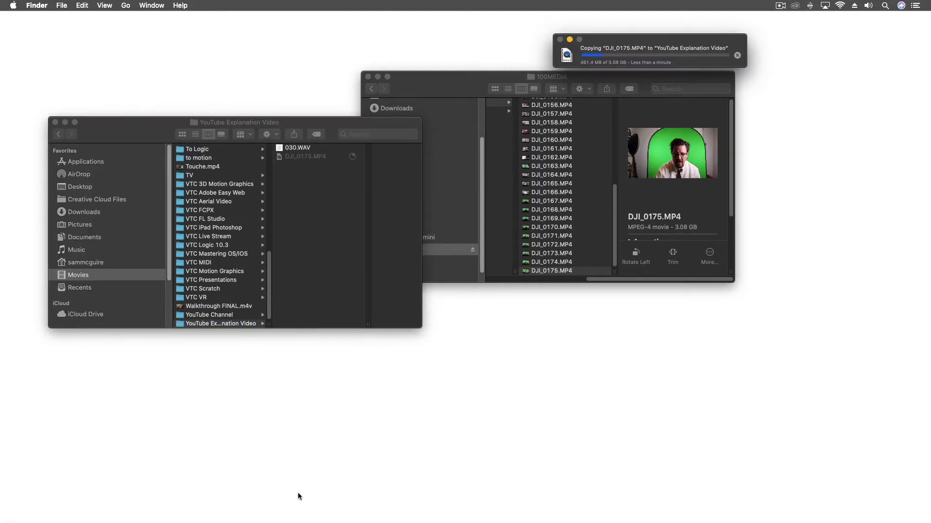
# Switch to Logic Pro X and create a new project with one audio track.
pyautogui.moveTo(98, 512)
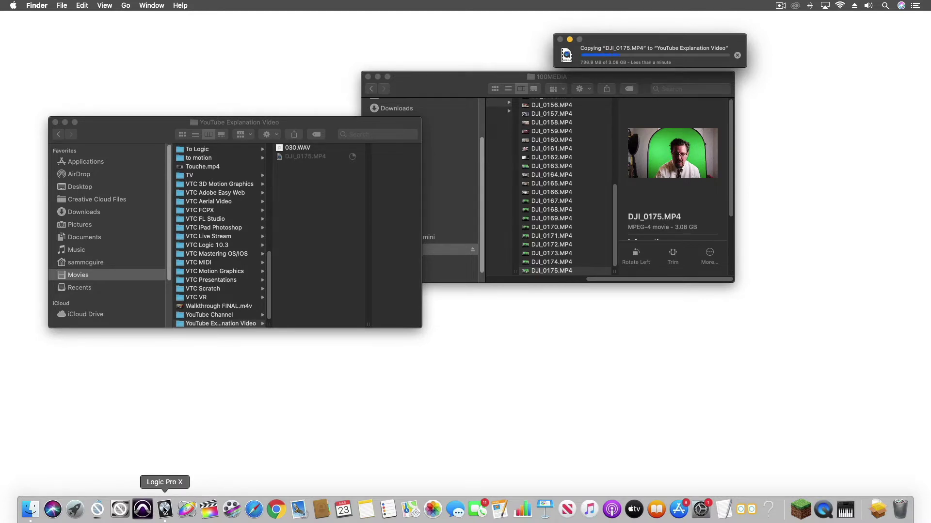
pyautogui.click(165, 510)
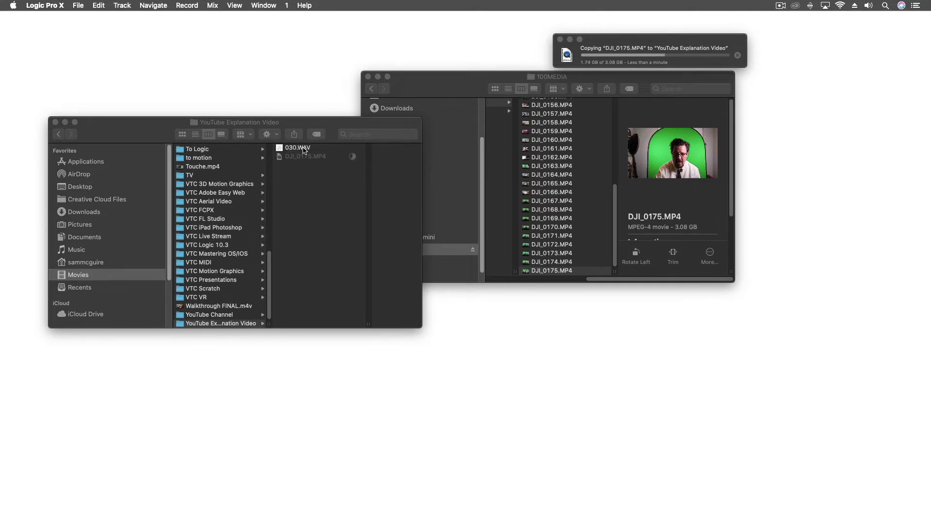
pyautogui.click(80, 7)
pyautogui.click(85, 18)
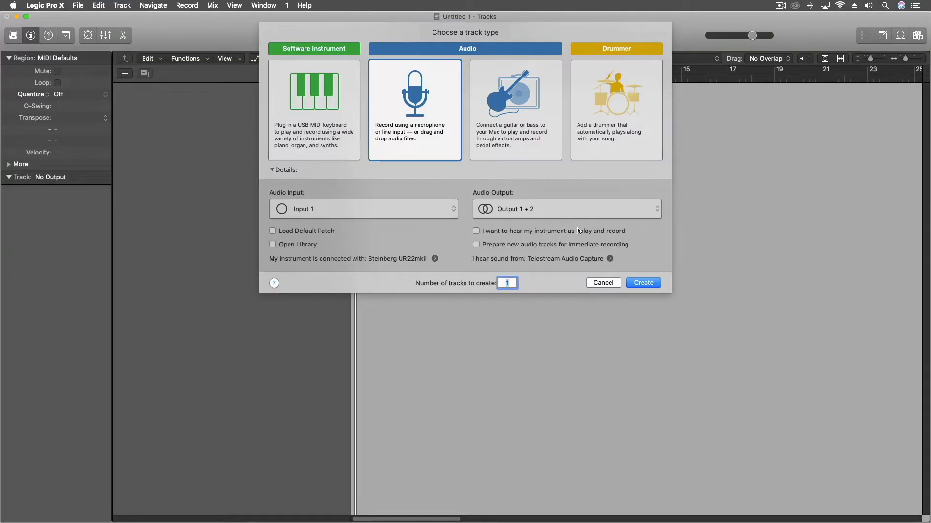
pyautogui.click(635, 281)
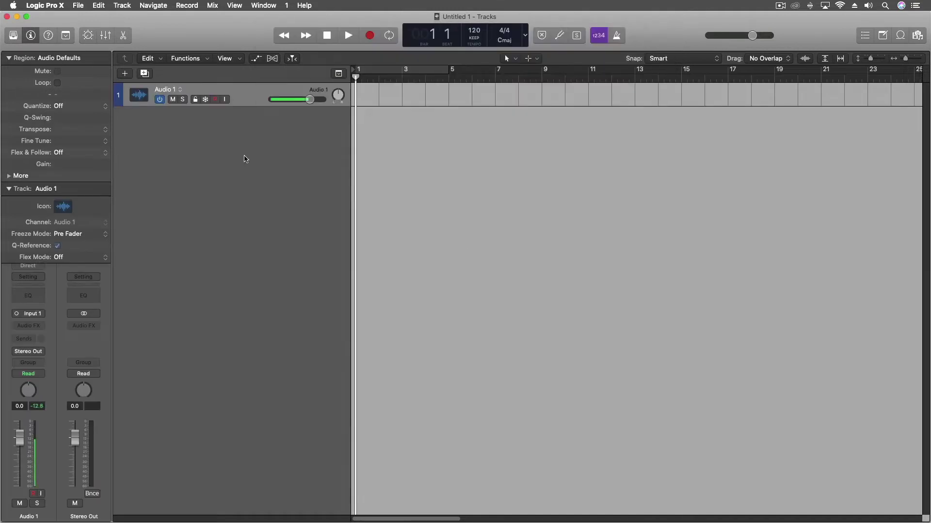
# Set the surround format to Quadraphonic in the project's audio settings.
pyautogui.click(78, 5)
pyautogui.moveTo(93, 3)
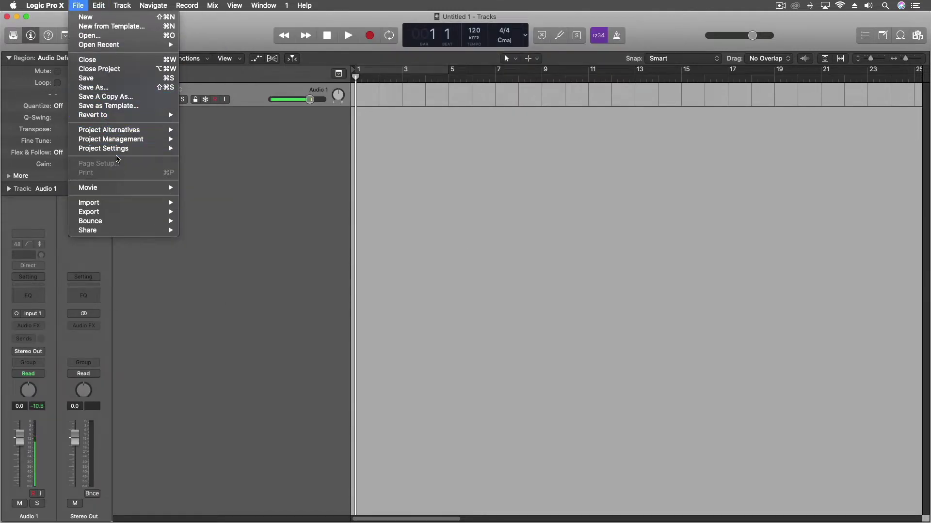
pyautogui.moveTo(116, 154)
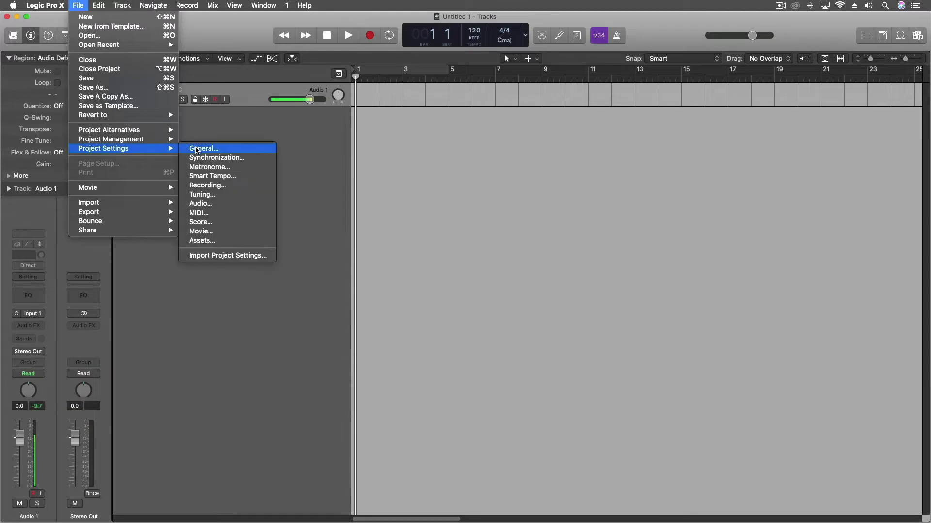
pyautogui.click(220, 204)
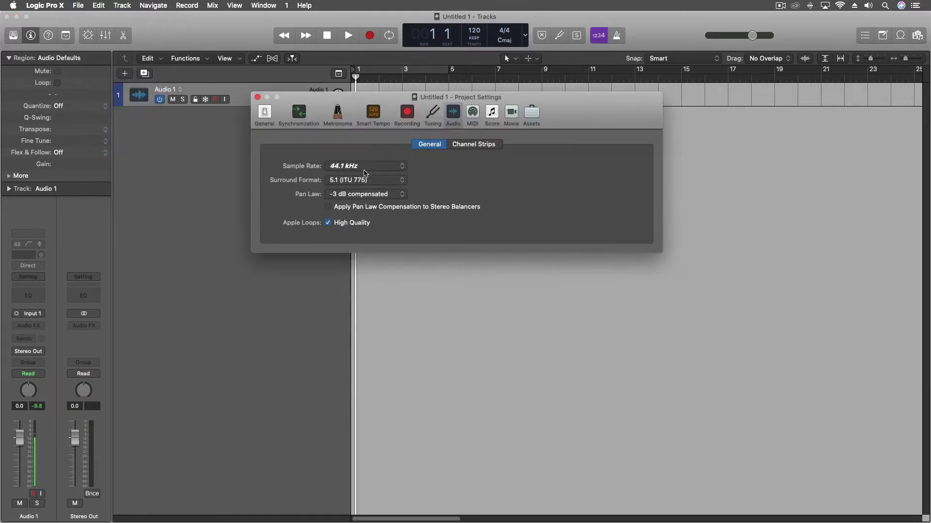
pyautogui.click(353, 180)
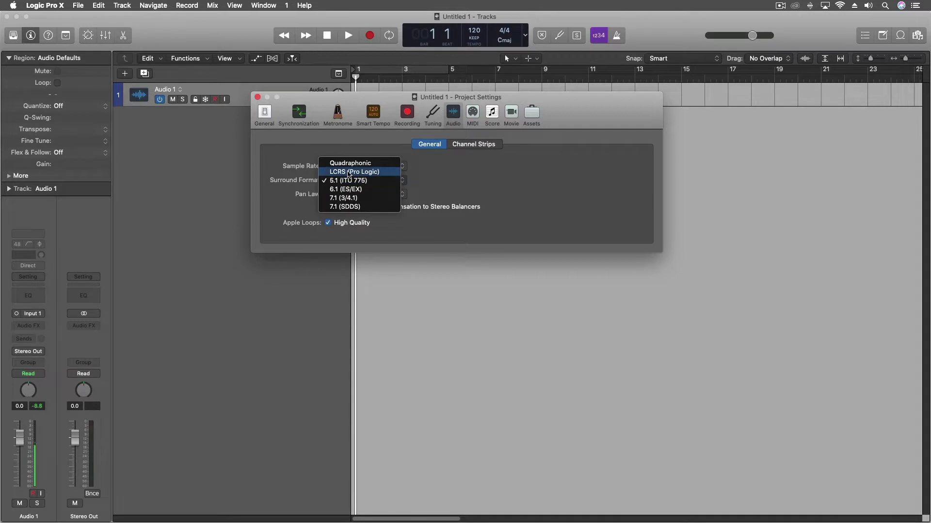
pyautogui.click(347, 166)
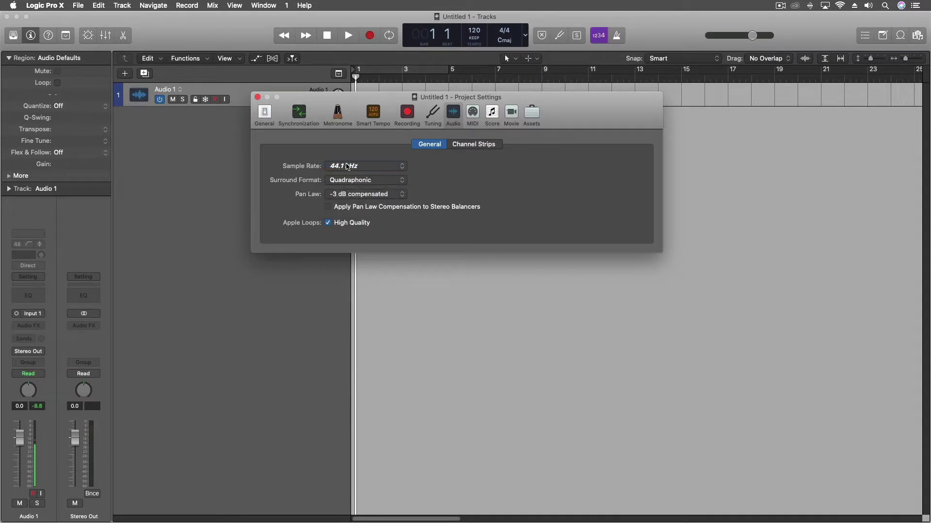
pyautogui.click(257, 98)
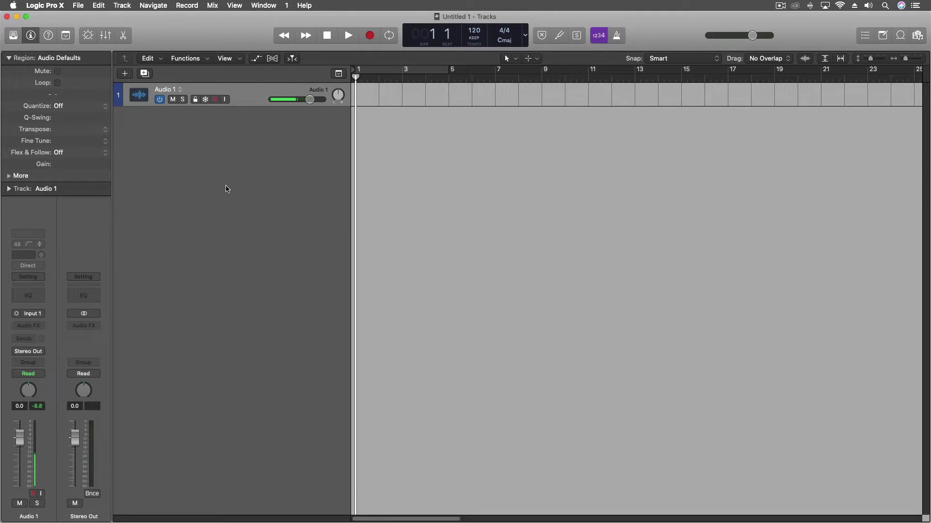
# Switch to Finder and move the 100MEDIA and YouTube Explanation Video windows clear of Logic's upper tracks area.
pyautogui.press('super+Tab')
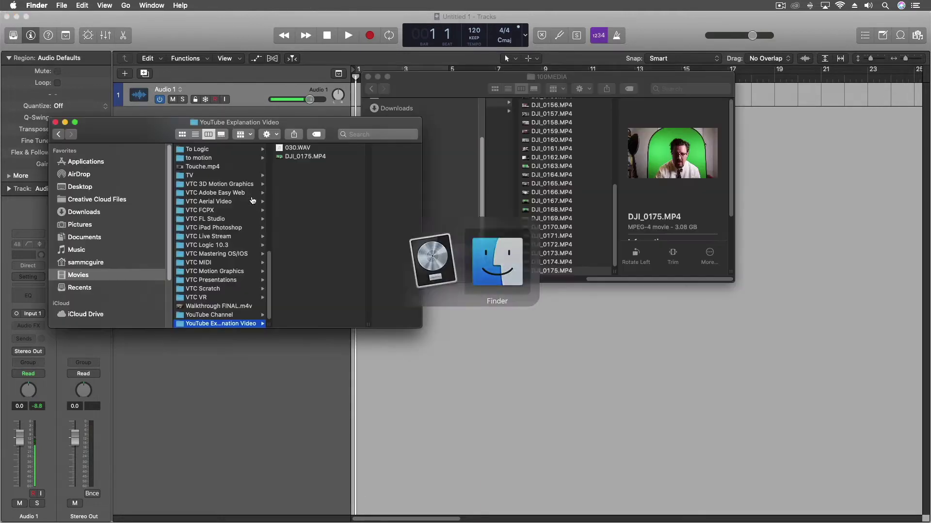
pyautogui.click(399, 78)
pyautogui.moveTo(399, 77); pyautogui.dragTo(541, 272)
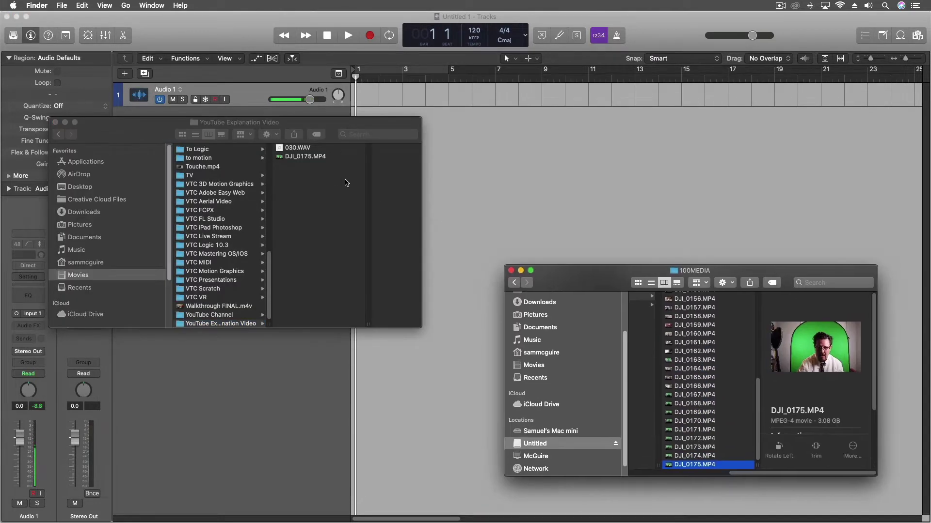
pyautogui.moveTo(332, 127); pyautogui.dragTo(430, 304)
# Import 030.WAV at bar 1 of the Logic project onto new tracks, changing the project sample rate to 48 kHz.
pyautogui.moveTo(377, 328); pyautogui.dragTo(358, 120)
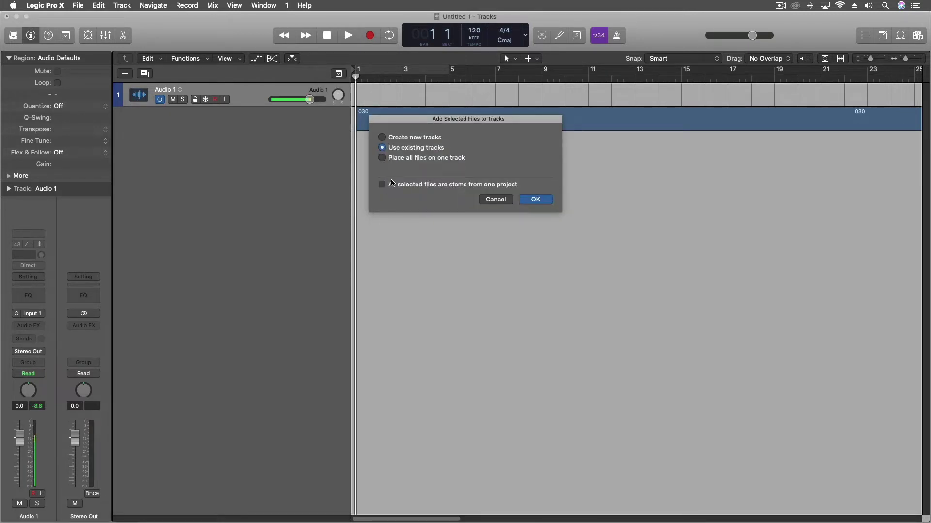
pyautogui.click(382, 137)
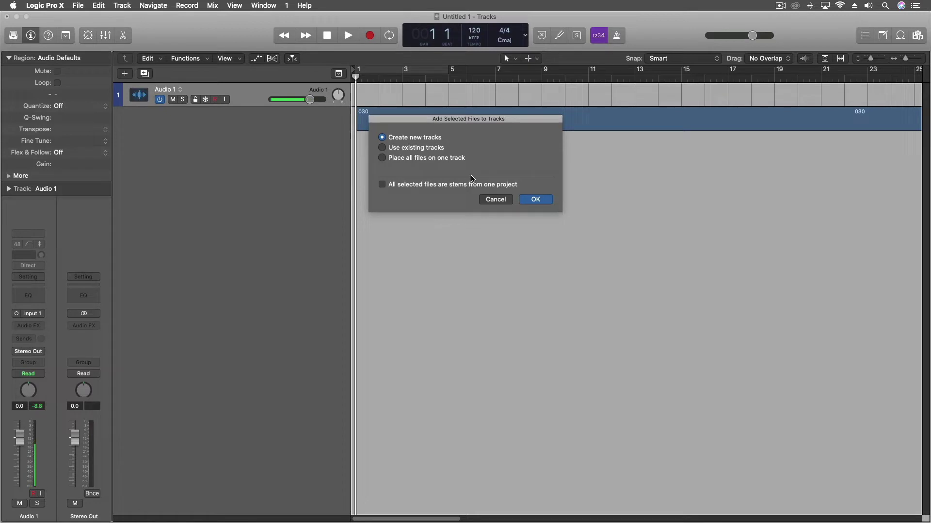
pyautogui.click(535, 200)
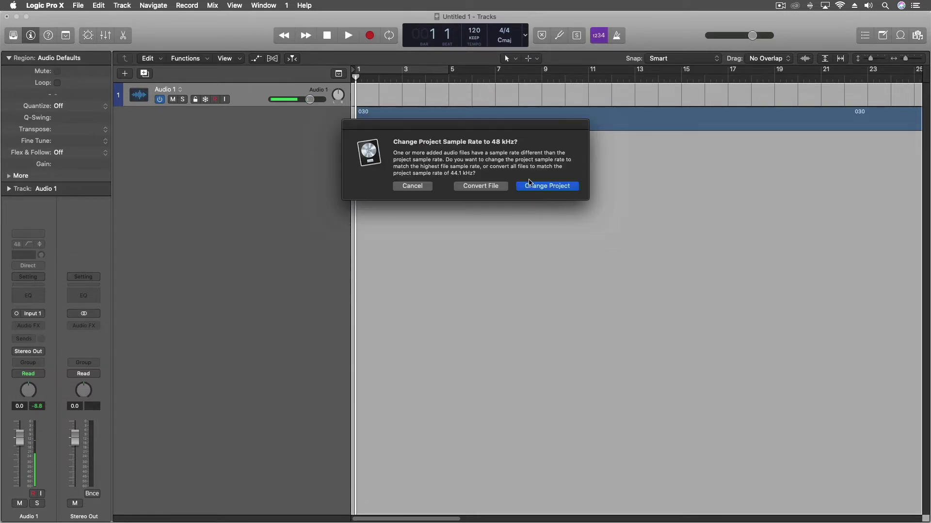
pyautogui.click(551, 187)
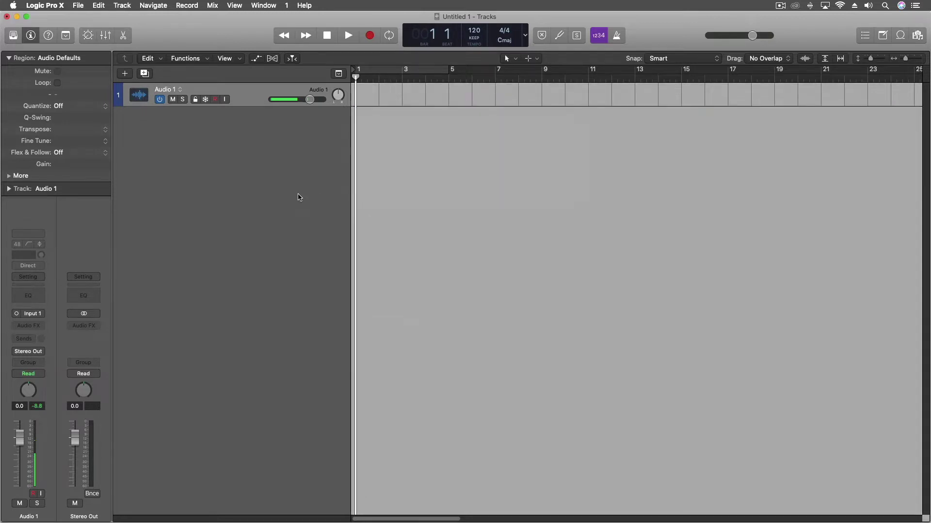
# Delete the empty Audio 1 track above the imported 030 tracks.
pyautogui.click(251, 92)
pyautogui.press('super+BackSpace')
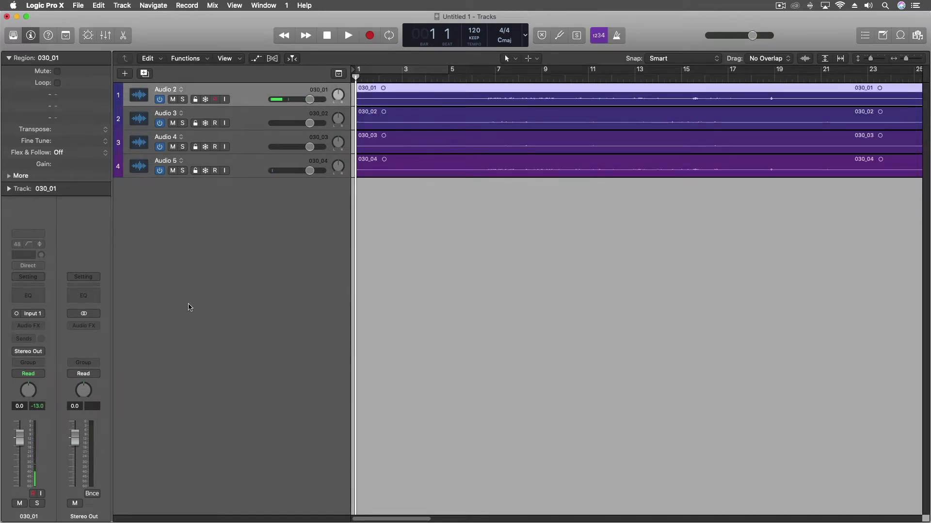
pyautogui.press('super+Left')
pyautogui.press('super+Left')
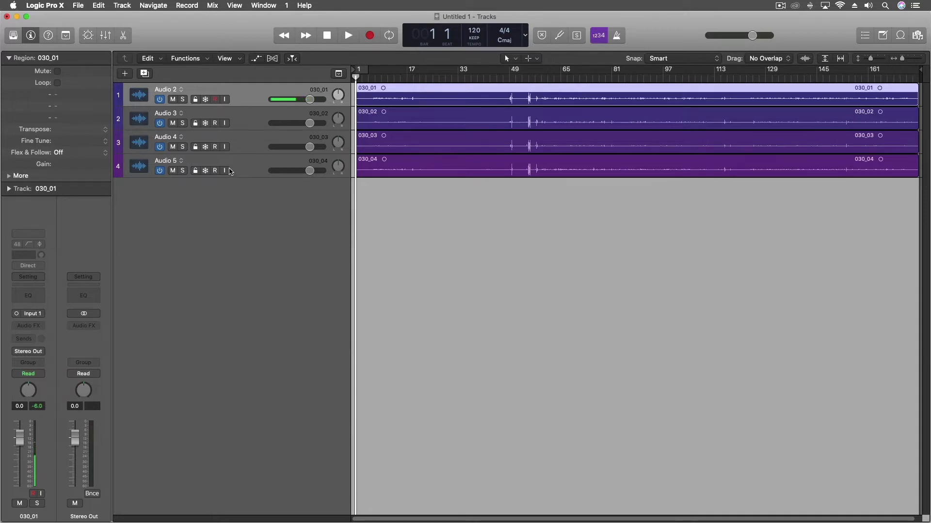
# Show the mixer and set the output of all four 030 channels to Surround.
pyautogui.press('x')
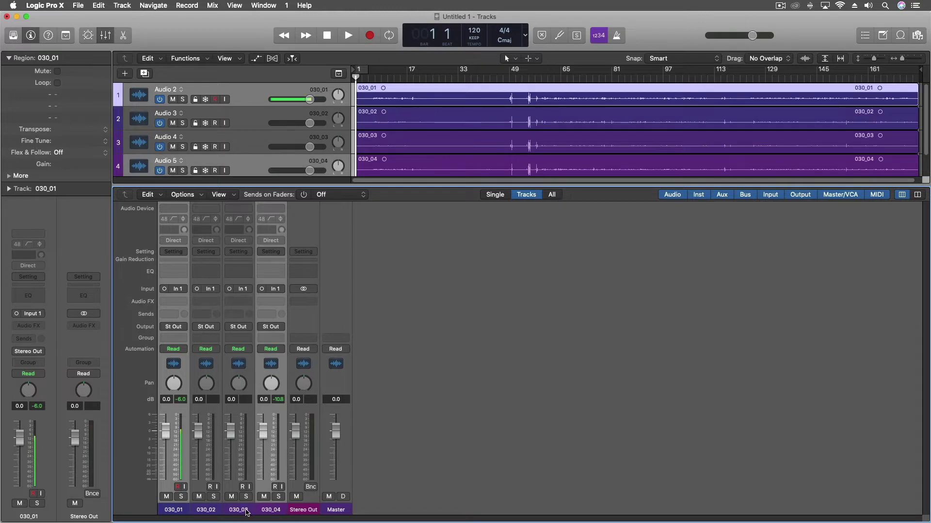
pyautogui.click(175, 328)
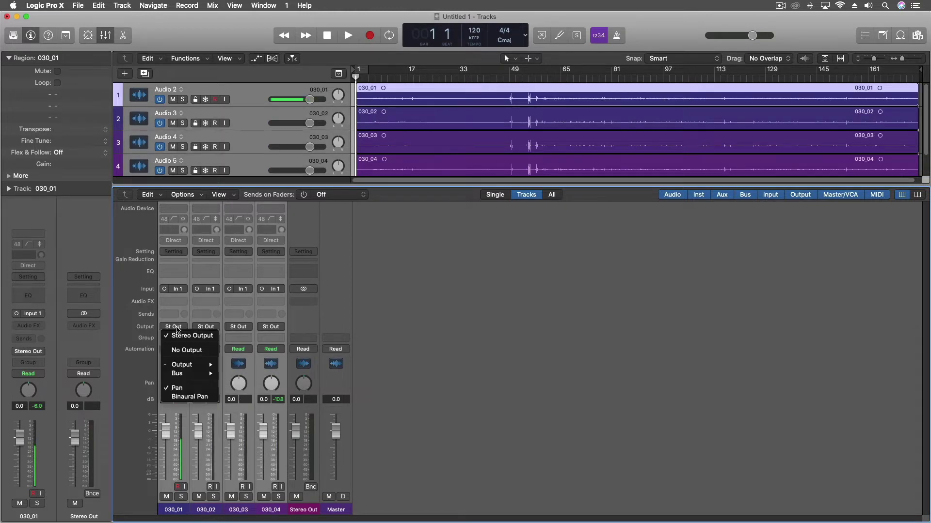
pyautogui.moveTo(189, 365)
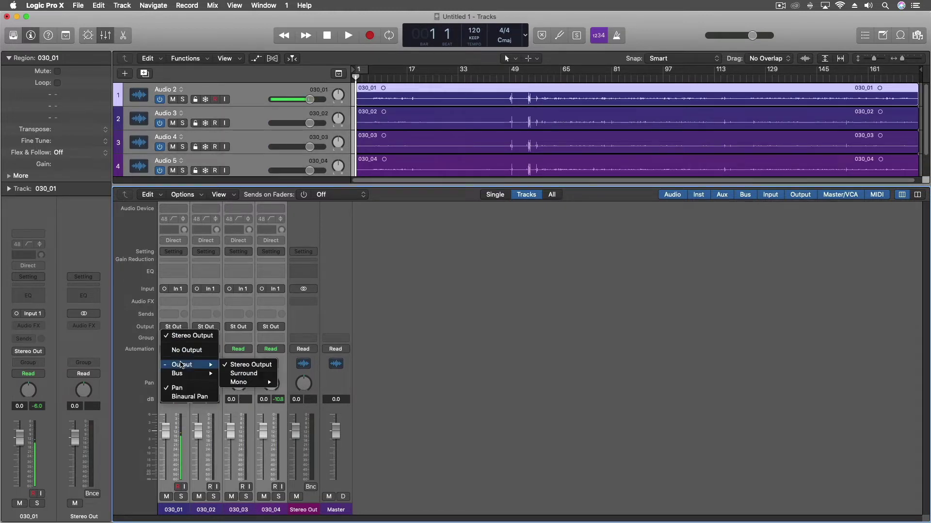
pyautogui.click(244, 374)
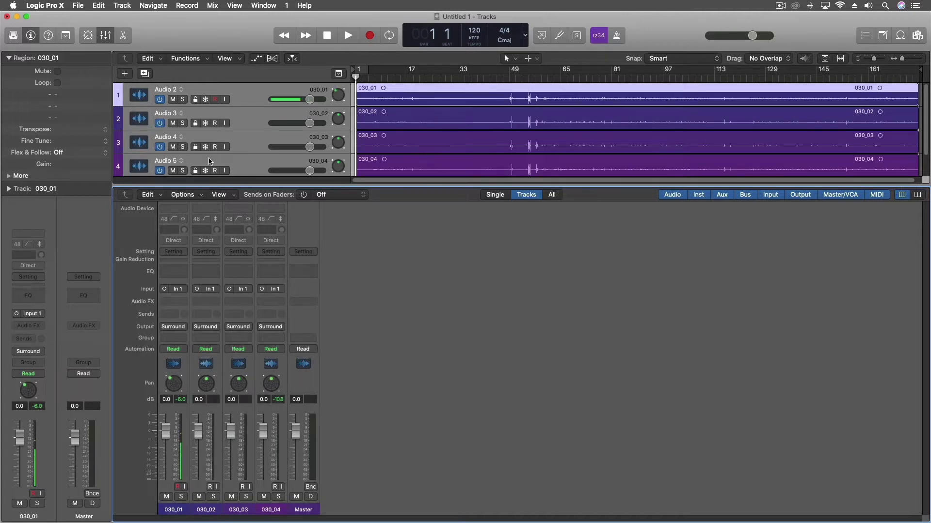
# Pan 030_01 to the front-left speaker at -45° in the Surround Panner and disable its other three speakers.
pyautogui.click(280, 97)
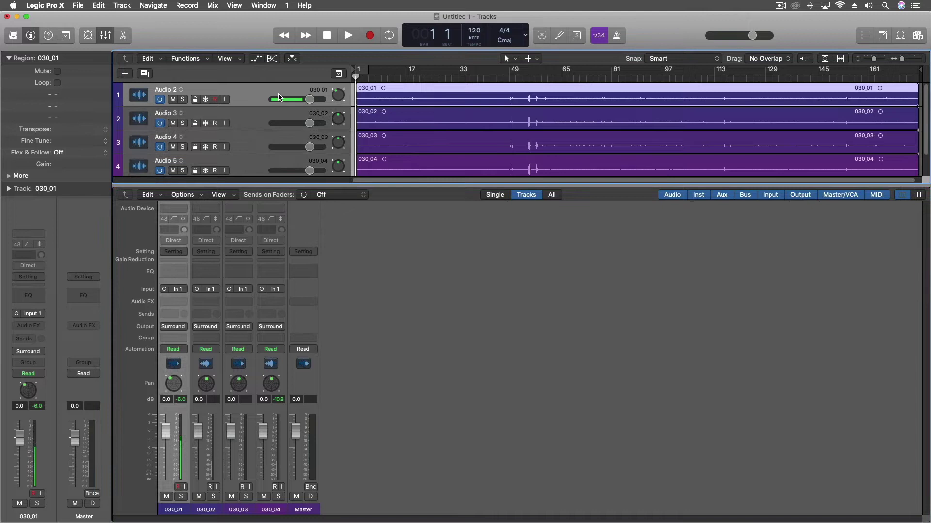
pyautogui.doubleClick(338, 97)
pyautogui.moveTo(91, 132); pyautogui.dragTo(79, 141)
pyautogui.click(200, 127)
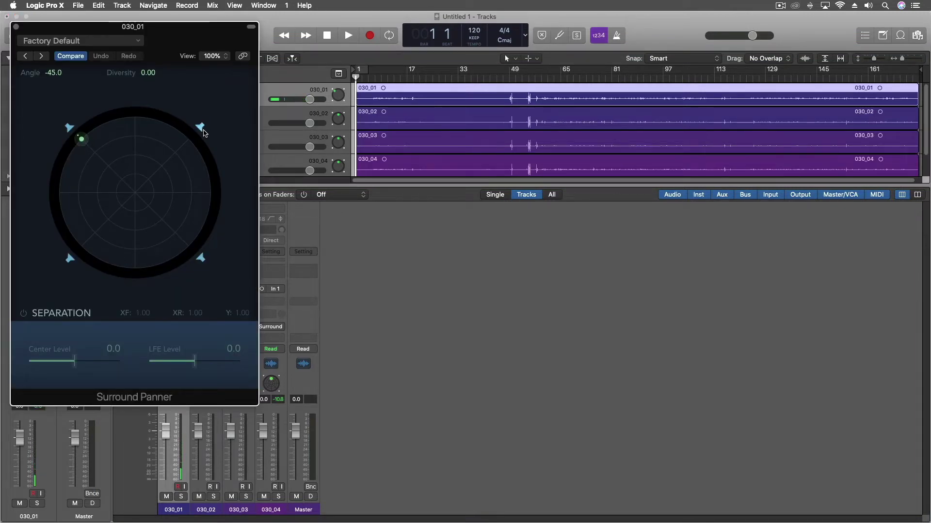
pyautogui.click(201, 261)
pyautogui.click(70, 259)
pyautogui.click(16, 26)
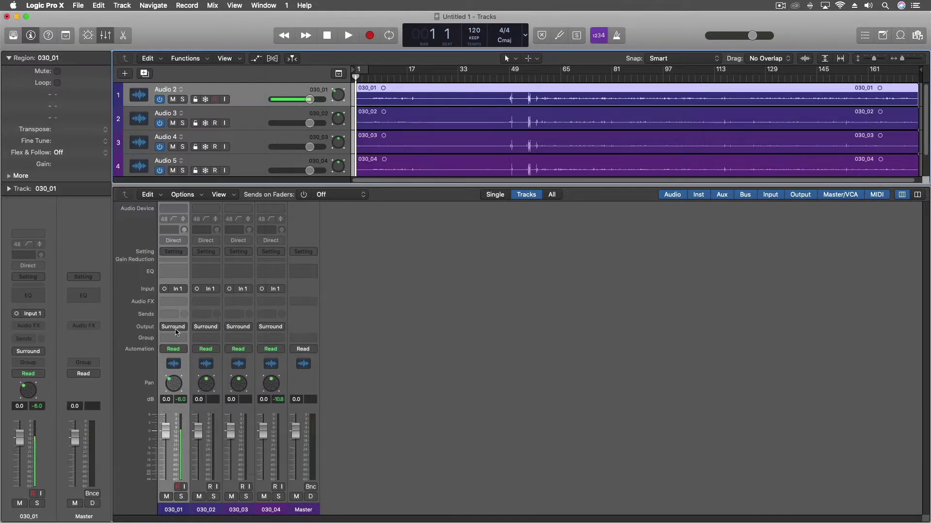
# Pan 030_02 to the front-right speaker at +45° in the Surround Panner and disable its other three speakers.
pyautogui.doubleClick(211, 391)
pyautogui.moveTo(168, 242); pyautogui.dragTo(207, 124)
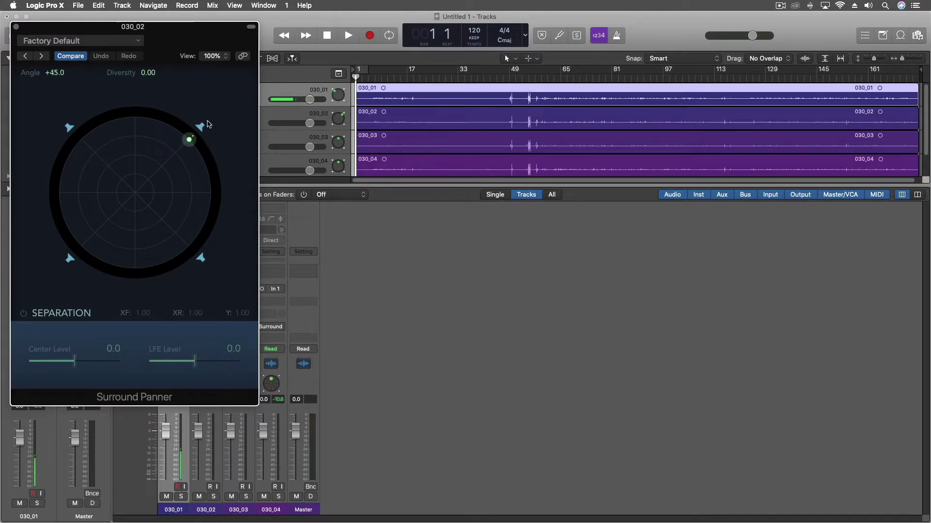
pyautogui.click(69, 127)
pyautogui.click(70, 258)
pyautogui.click(200, 257)
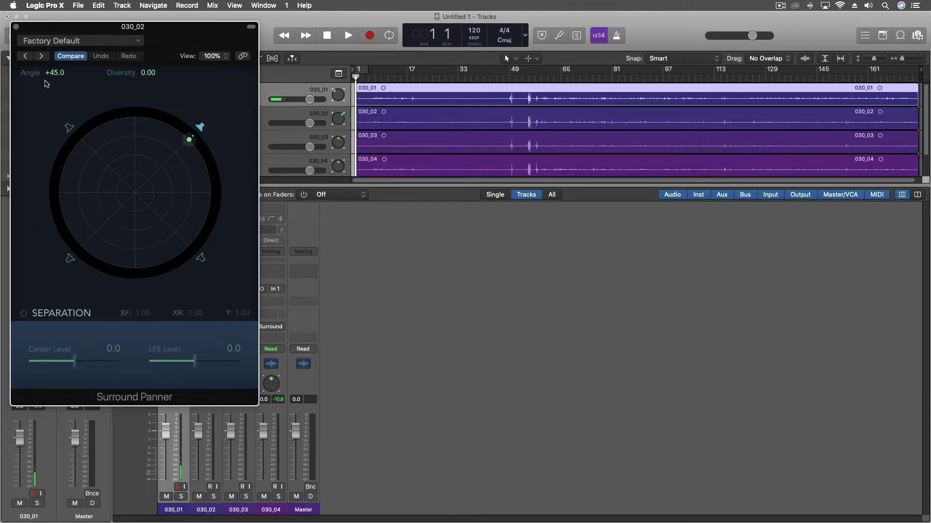
# Pan 030_03 to the rear-left speaker at -135° in the Surround Panner and disable its other three speakers.
pyautogui.click(15, 27)
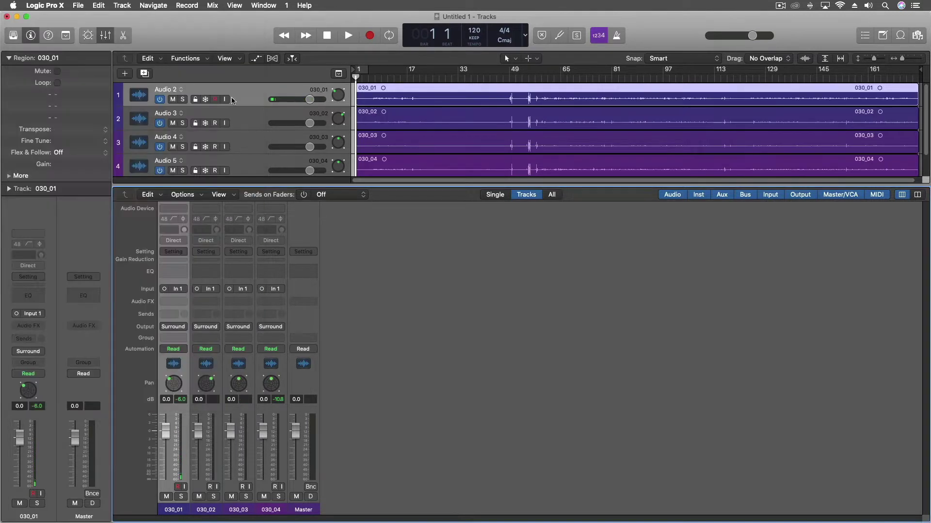
pyautogui.doubleClick(339, 148)
pyautogui.moveTo(131, 141); pyautogui.dragTo(60, 269)
pyautogui.click(69, 127)
pyautogui.click(200, 127)
pyautogui.click(200, 258)
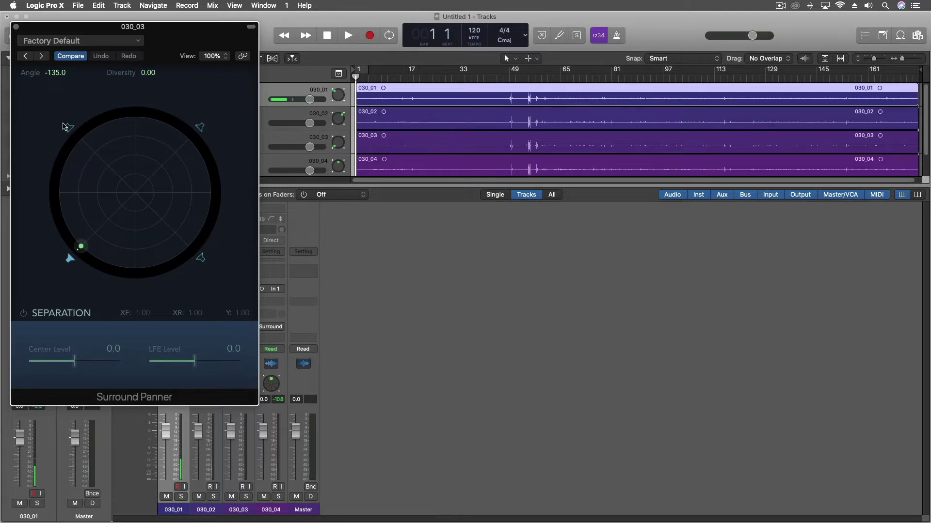
pyautogui.click(16, 26)
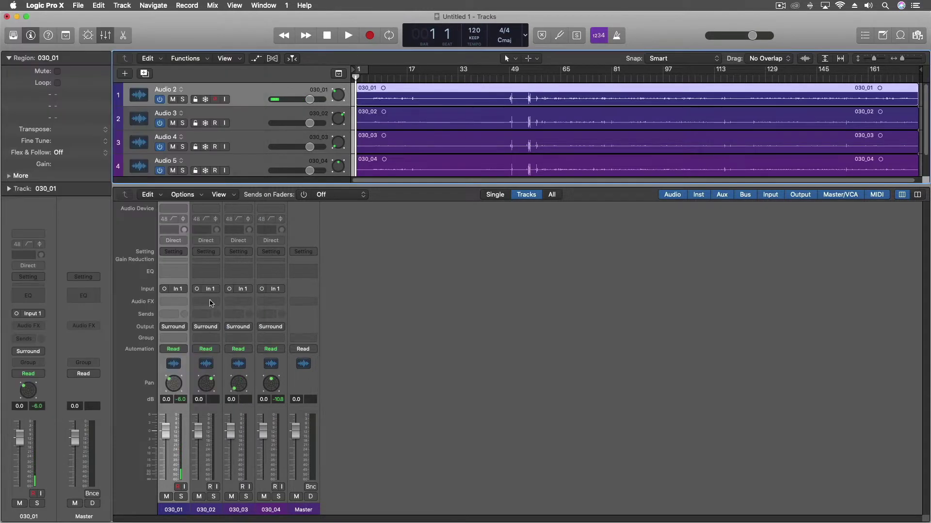
# Pan 030_04 to the rear-right speaker at +135° in the Surround Panner and disable its other three speakers.
pyautogui.doubleClick(272, 385)
pyautogui.moveTo(135, 141); pyautogui.dragTo(235, 295)
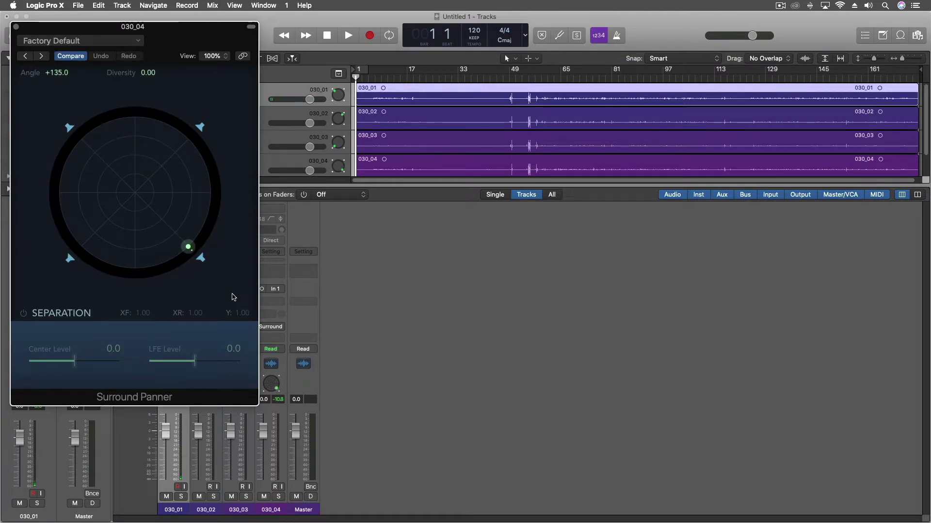
pyautogui.click(69, 128)
pyautogui.click(199, 128)
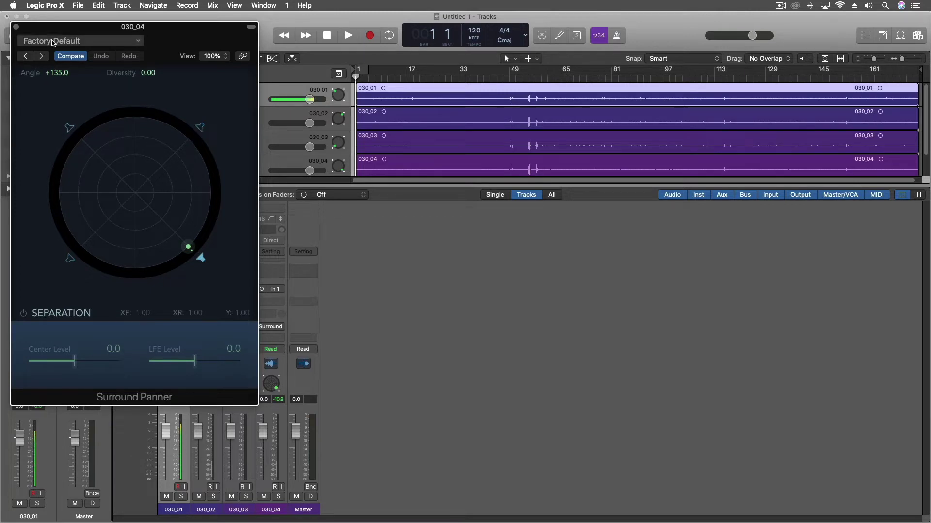
pyautogui.click(16, 27)
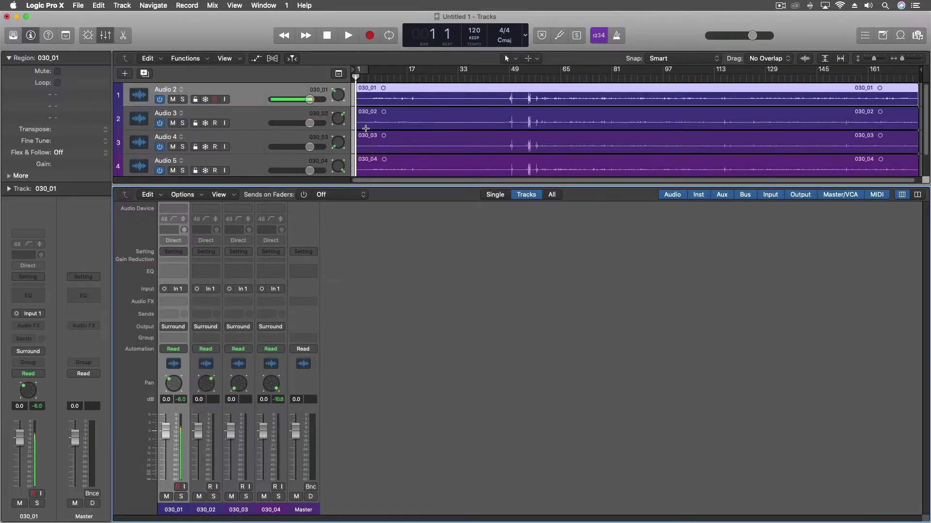
pyautogui.click(301, 272)
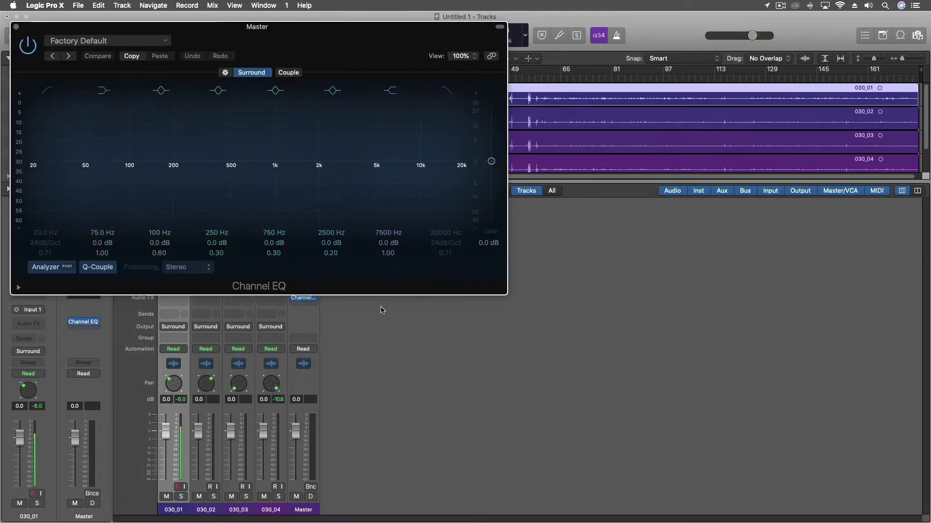
pyautogui.click(16, 27)
pyautogui.click(313, 299)
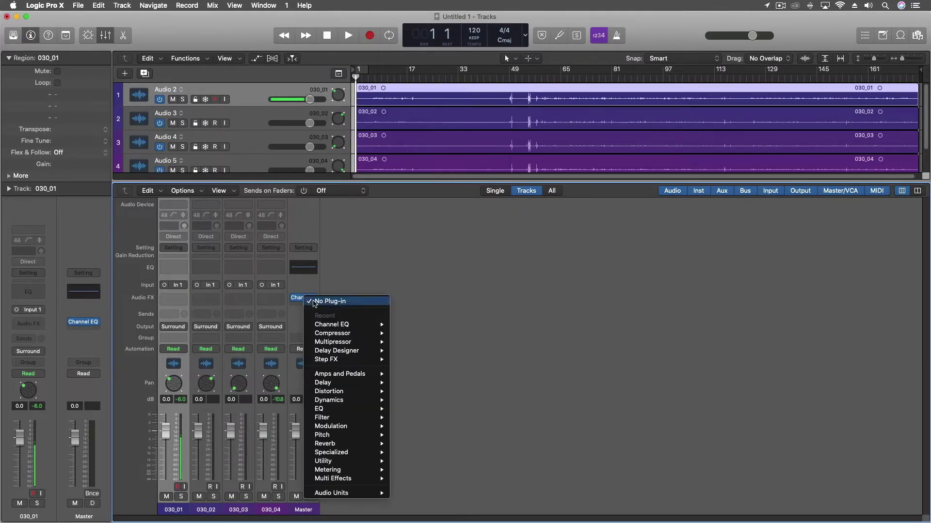
pyautogui.click(321, 295)
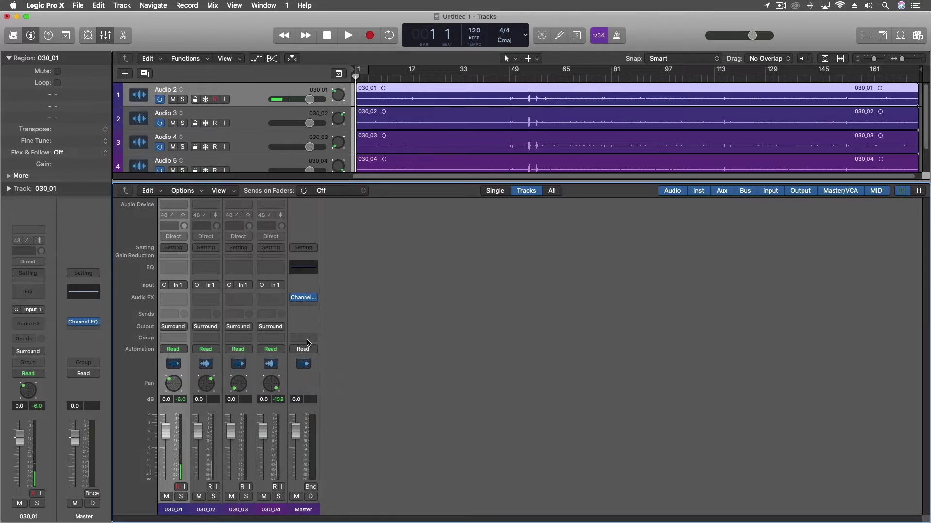
pyautogui.click(313, 298)
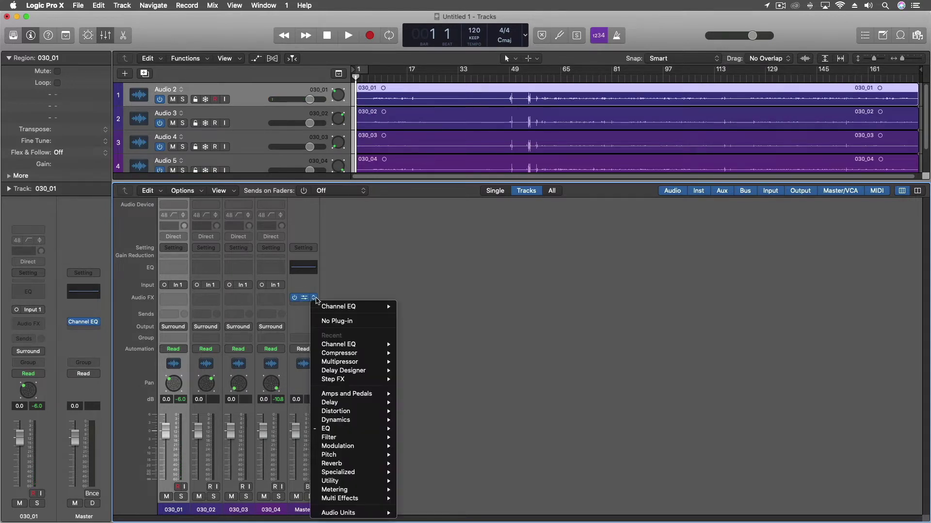
pyautogui.click(337, 321)
# Insert the SoundField By RODE plug-in in Quad format on the Master channel and reposition its window to expose the timeline.
pyautogui.click(304, 302)
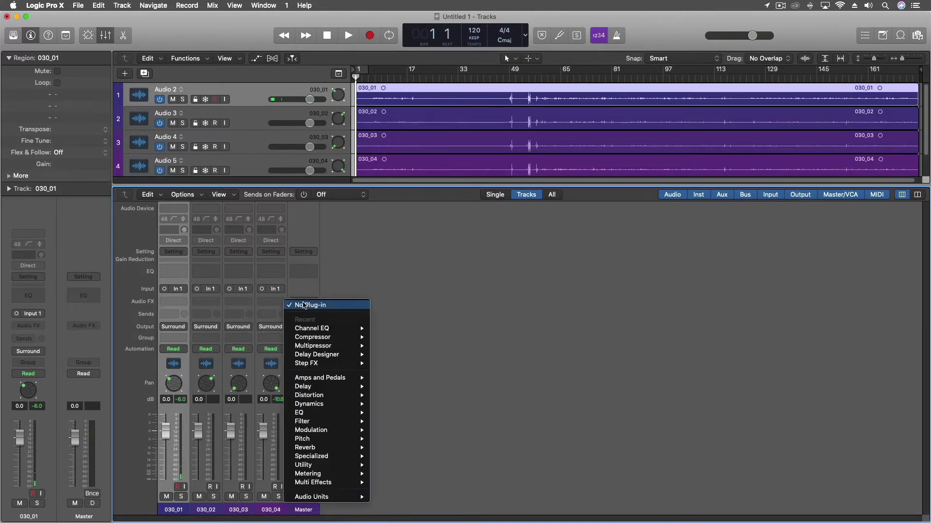
pyautogui.moveTo(304, 497)
pyautogui.moveTo(393, 506)
pyautogui.moveTo(459, 510)
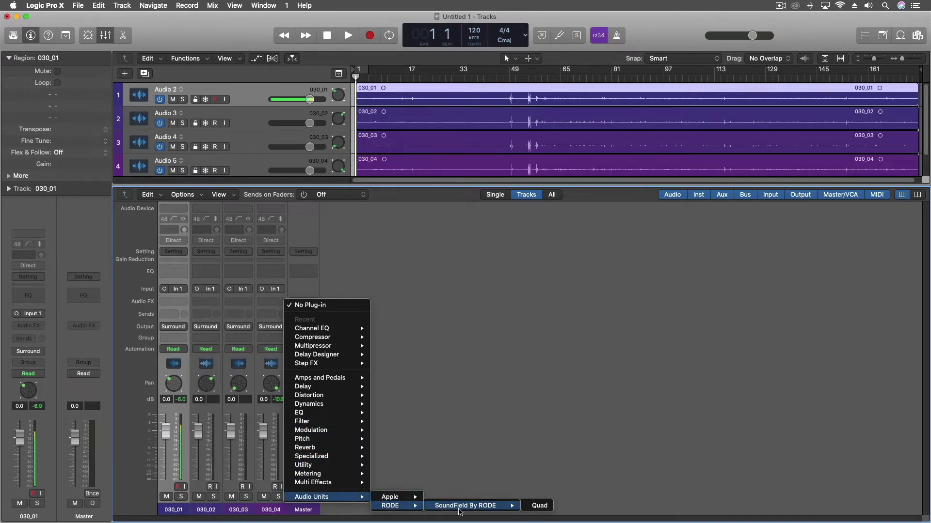
pyautogui.click(540, 507)
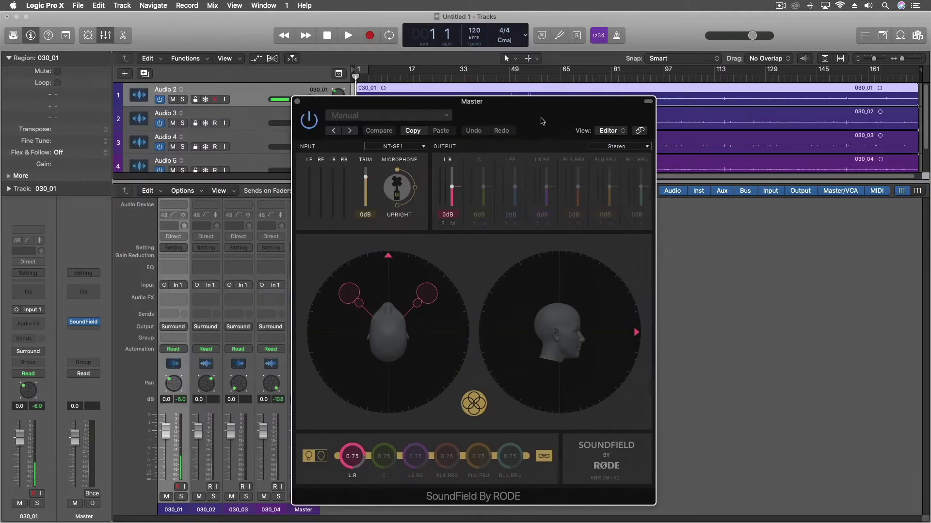
pyautogui.moveTo(541, 121); pyautogui.dragTo(359, 105)
# Place the playhead at about bar 70 and set SoundField's input format to B-Format (AmbiX) with Stereo output.
pyautogui.click(578, 78)
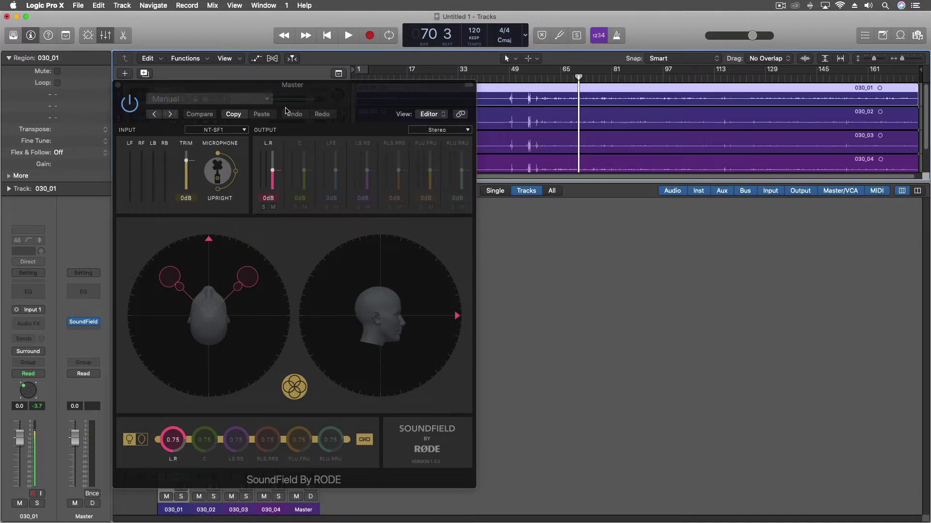
pyautogui.click(221, 131)
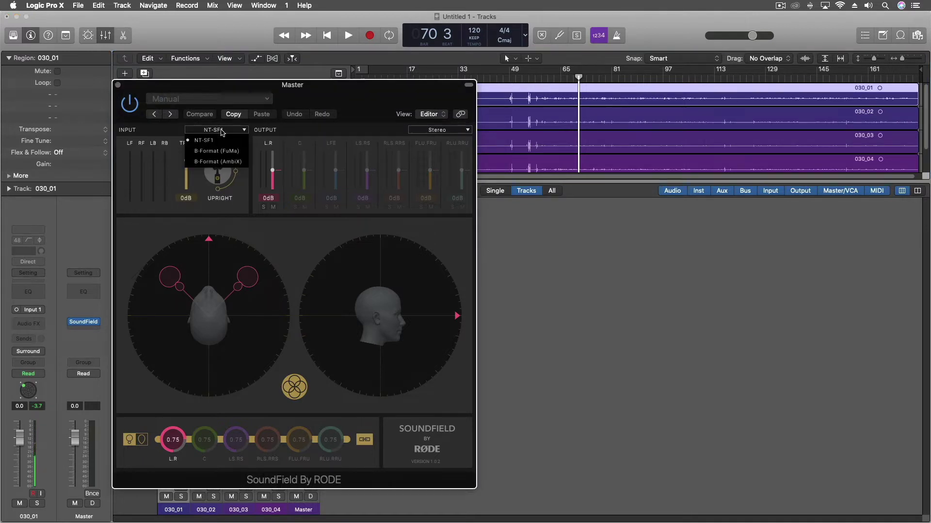
pyautogui.click(207, 164)
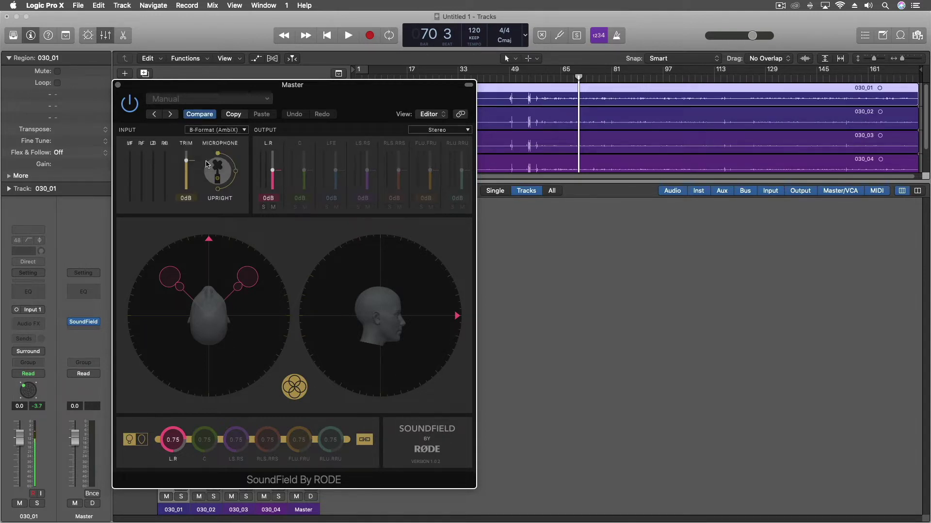
pyautogui.click(444, 132)
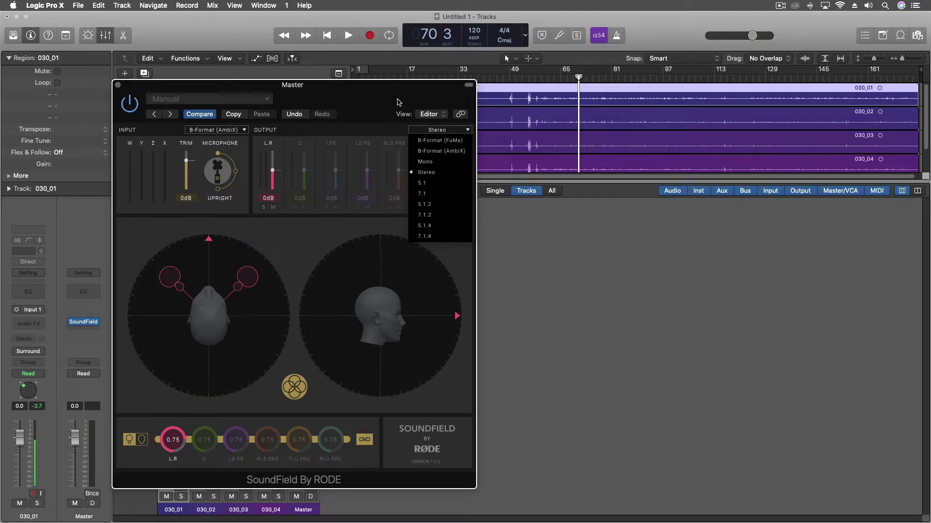
pyautogui.click(430, 174)
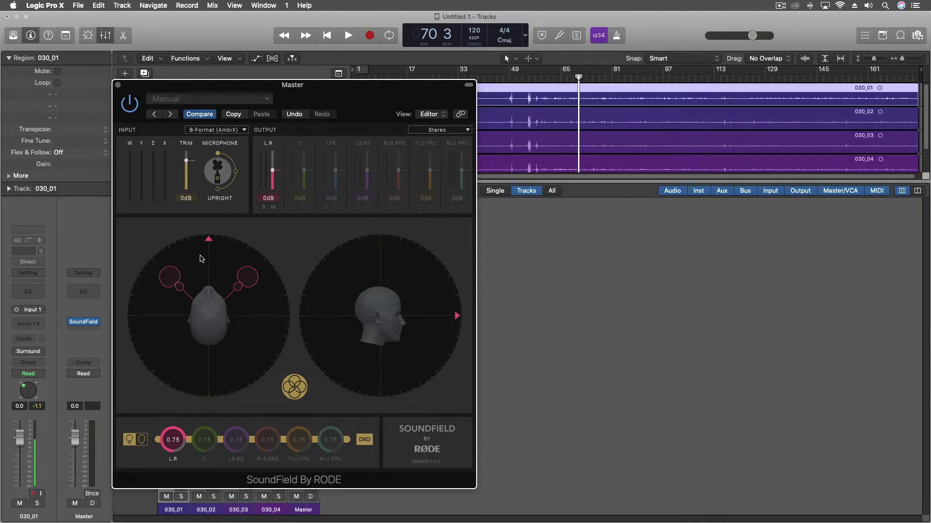
# Start playback and aim the SoundField virtual microphones at about -176° horizontally and 25° vertically.
pyautogui.moveTo(208, 242)
pyautogui.press('space')
pyautogui.moveTo(210, 243); pyautogui.dragTo(201, 420)
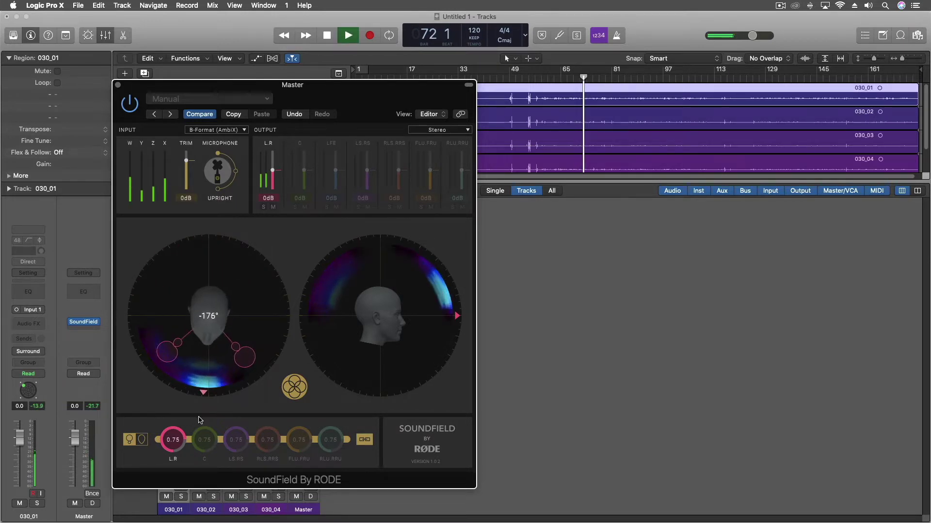
pyautogui.moveTo(457, 316); pyautogui.dragTo(455, 285)
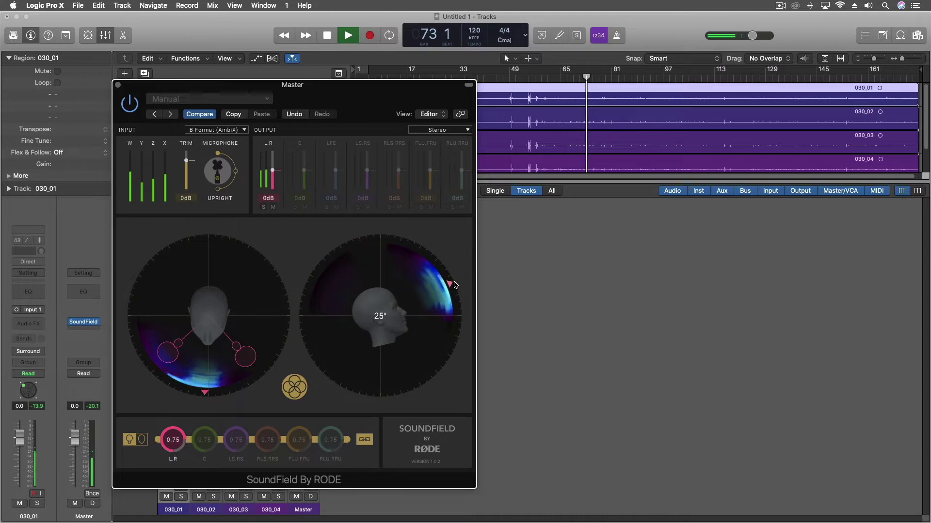
# Narrow the angle between the two virtual microphones, adjust their horizontal direction to about -175°, and stop playback.
pyautogui.moveTo(246, 361)
pyautogui.mouseDown()
pyautogui.moveTo(213, 374)
pyautogui.moveTo(202, 394)
pyautogui.mouseUp()
pyautogui.click(206, 393)
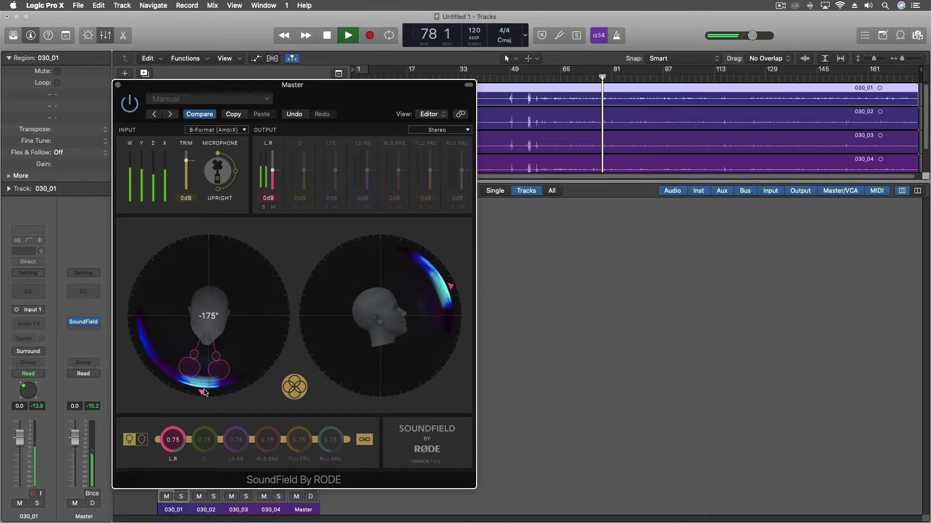
pyautogui.press('space')
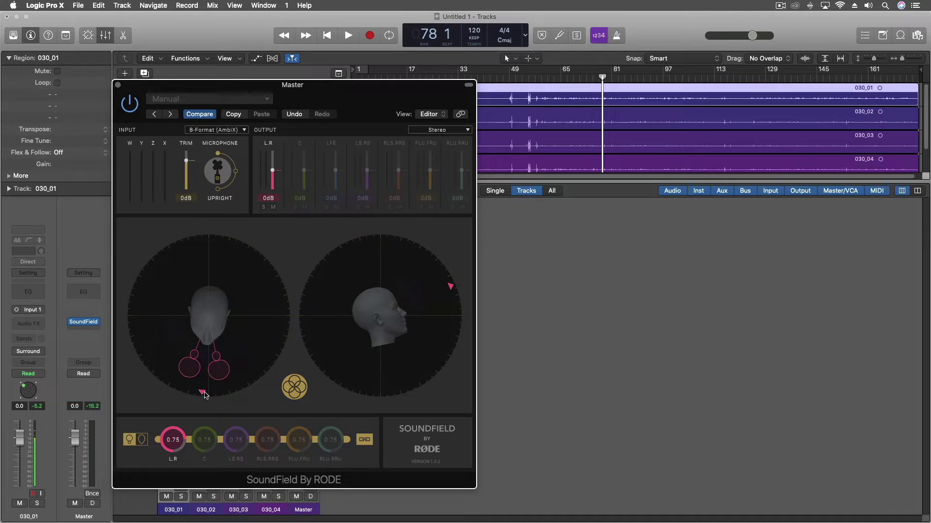
# Narrow the virtual microphone pair during playback until their circles overlap, then stop playback and close the SoundField window.
pyautogui.press('space')
pyautogui.moveTo(202, 395); pyautogui.dragTo(186, 427)
pyautogui.moveTo(183, 369); pyautogui.dragTo(202, 399)
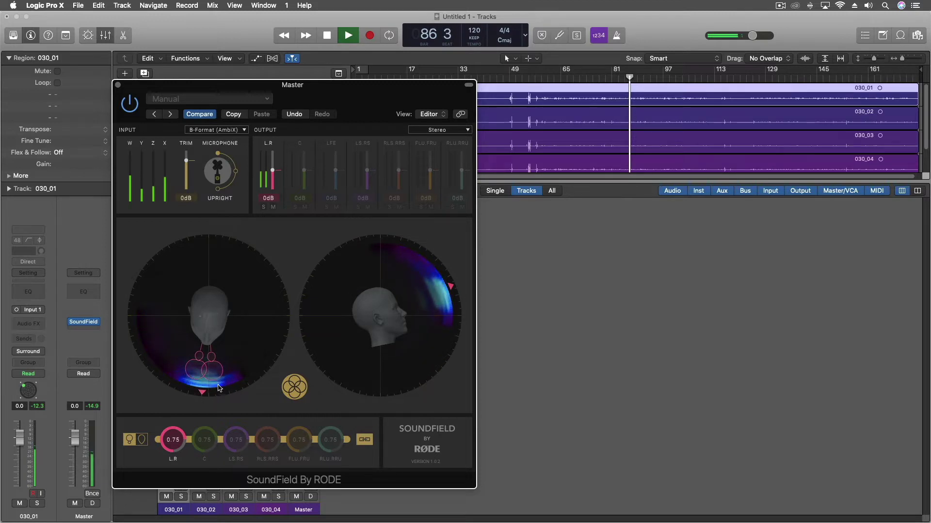
pyautogui.moveTo(451, 288)
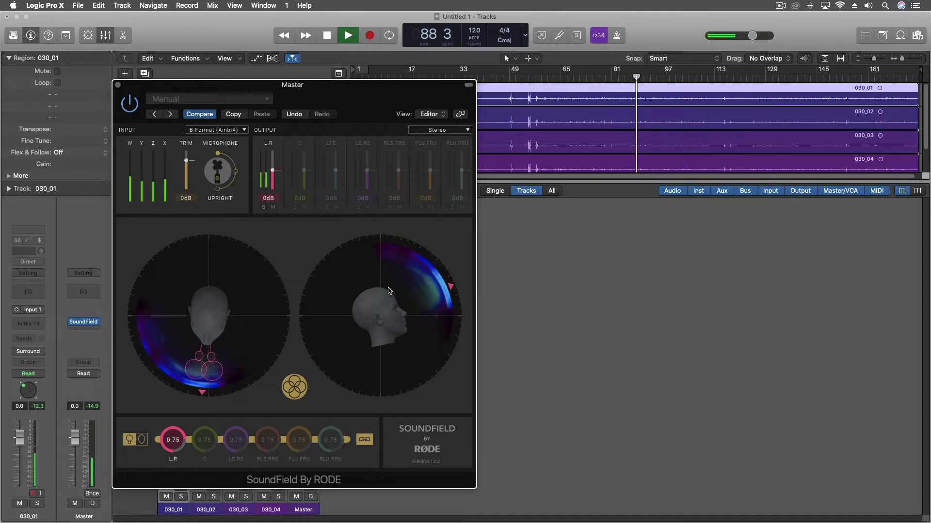
pyautogui.press('space')
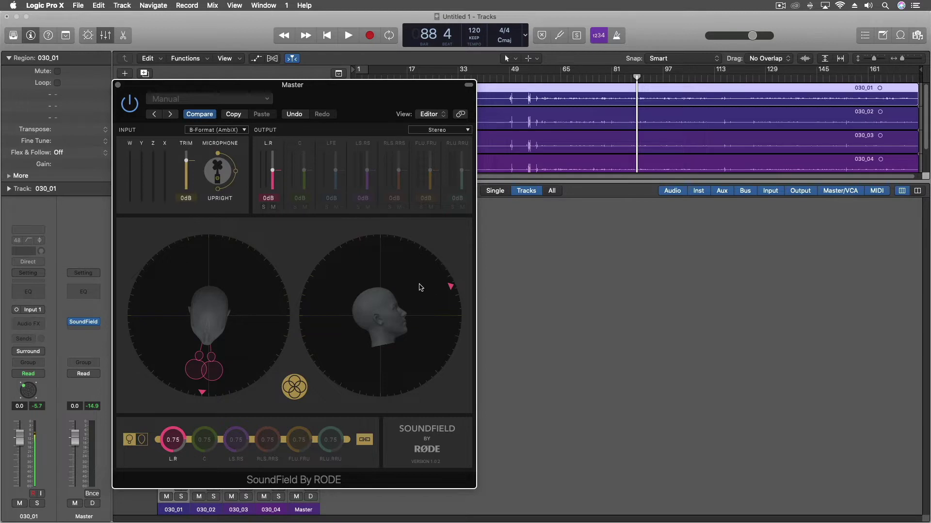
pyautogui.click(117, 86)
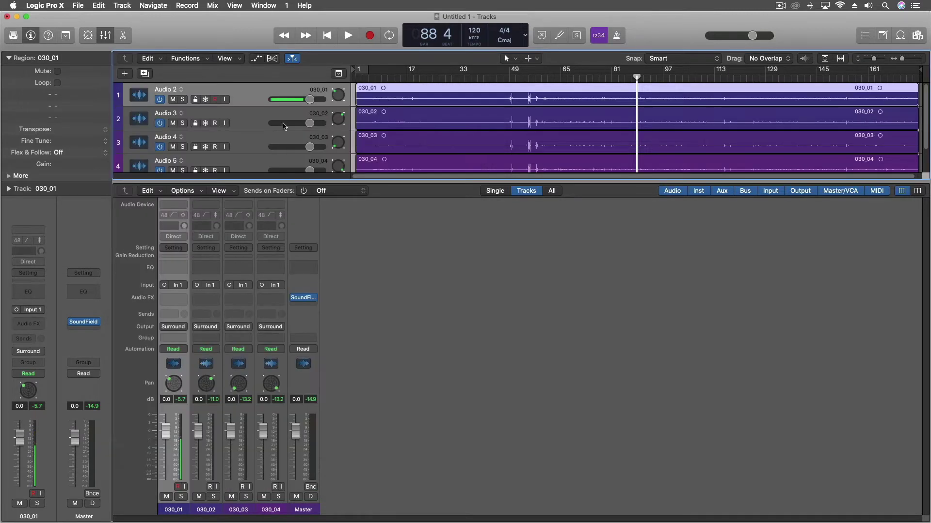
pyautogui.hscroll(2, 528, 141)
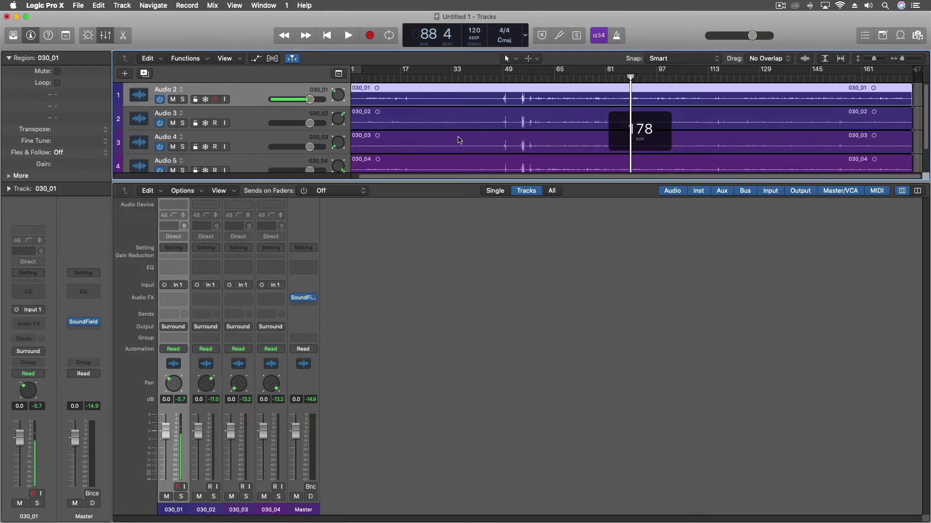
pyautogui.click(78, 5)
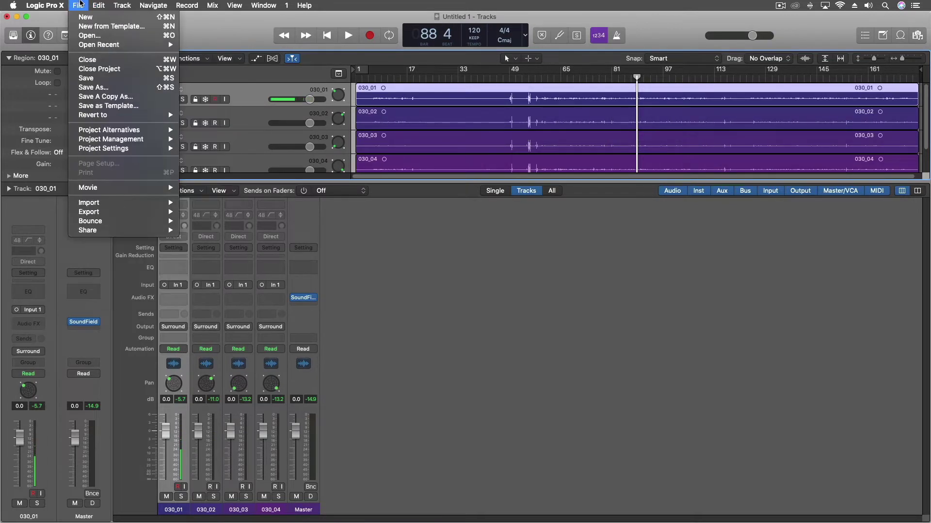
pyautogui.moveTo(145, 221)
pyautogui.click(216, 255)
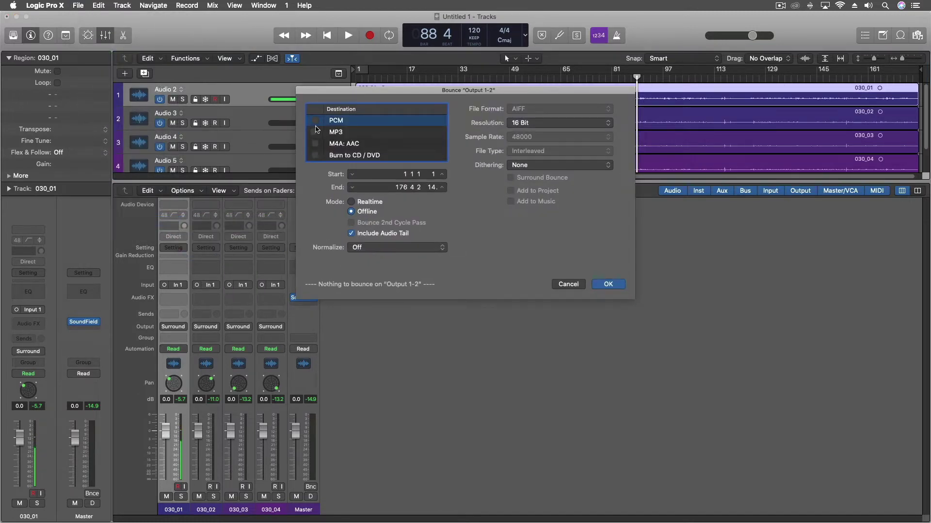
pyautogui.click(315, 120)
pyautogui.click(528, 124)
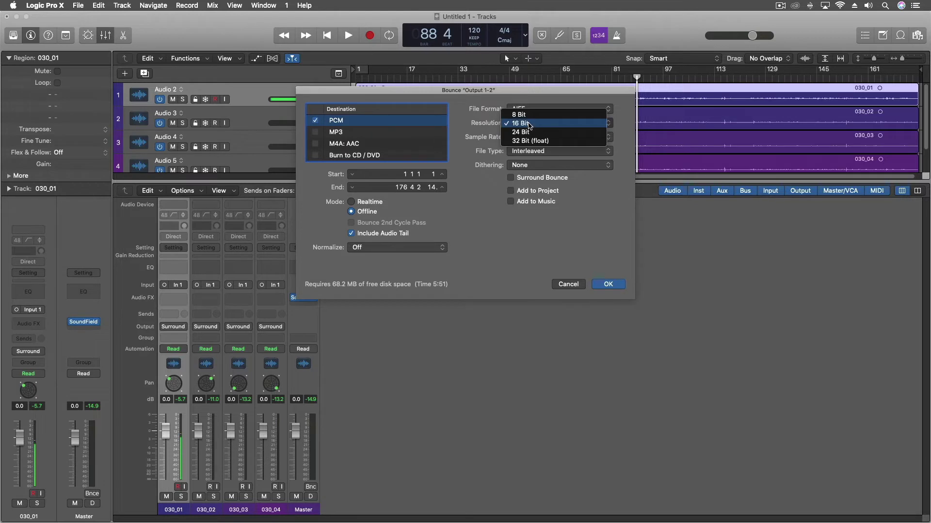
pyautogui.click(521, 132)
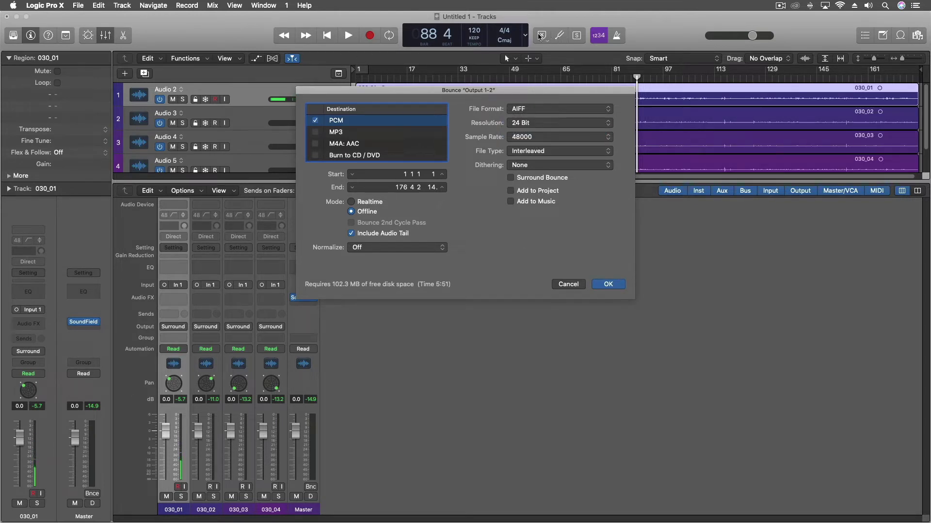
pyautogui.click(568, 284)
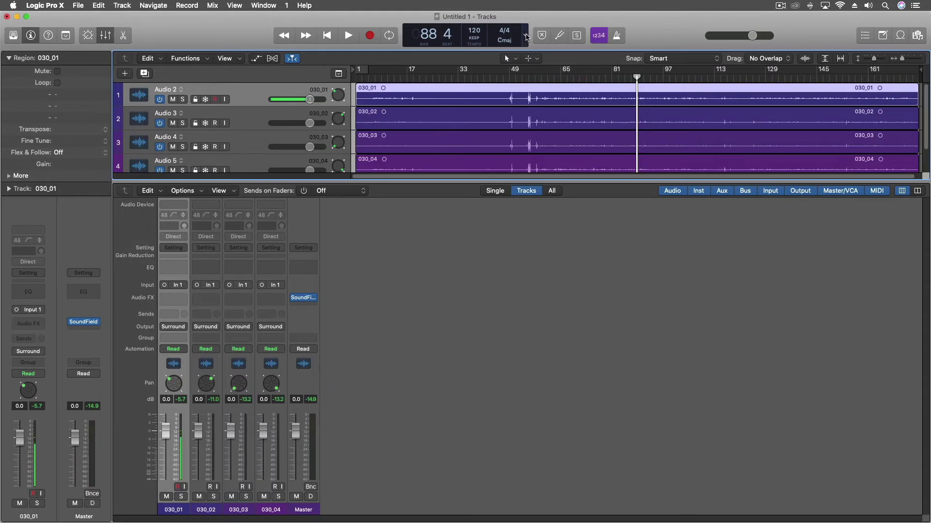
# Switch the control bar's LCD to the Custom display and add Sample Rate or Punch Locators to it.
pyautogui.click(525, 35)
pyautogui.click(539, 102)
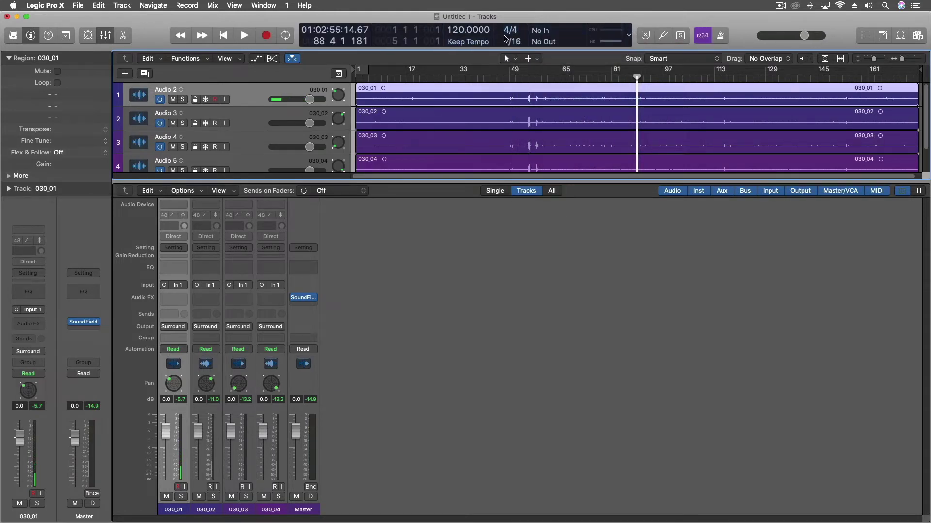
pyautogui.rightClick(645, 26)
pyautogui.click(657, 31)
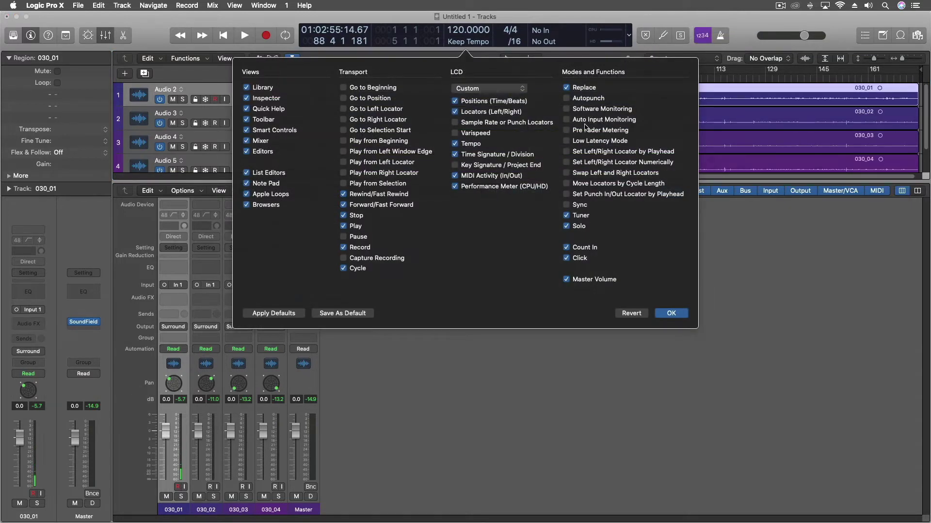
pyautogui.click(480, 124)
pyautogui.click(670, 313)
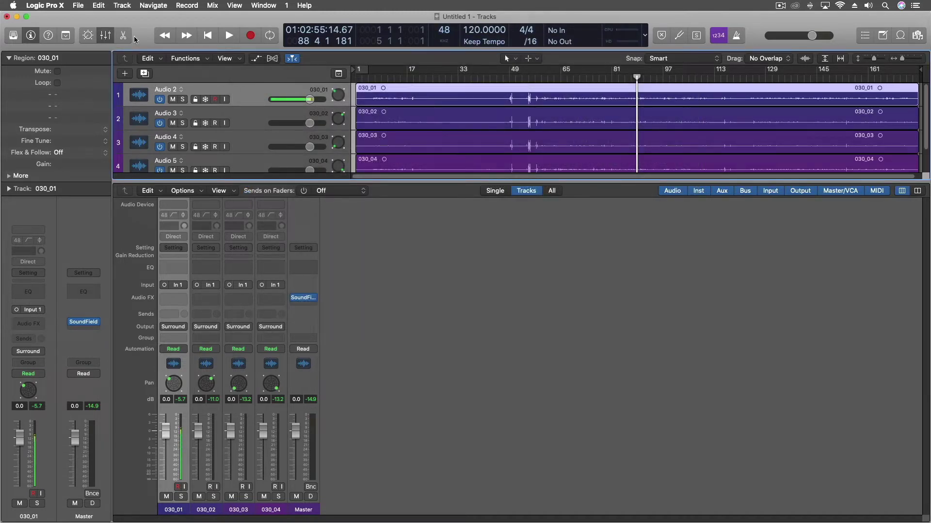
# Set up a project bounce as a 24-bit, 48000 AIFF with Normalize set to On, and proceed to saving it.
pyautogui.click(76, 5)
pyautogui.moveTo(145, 221)
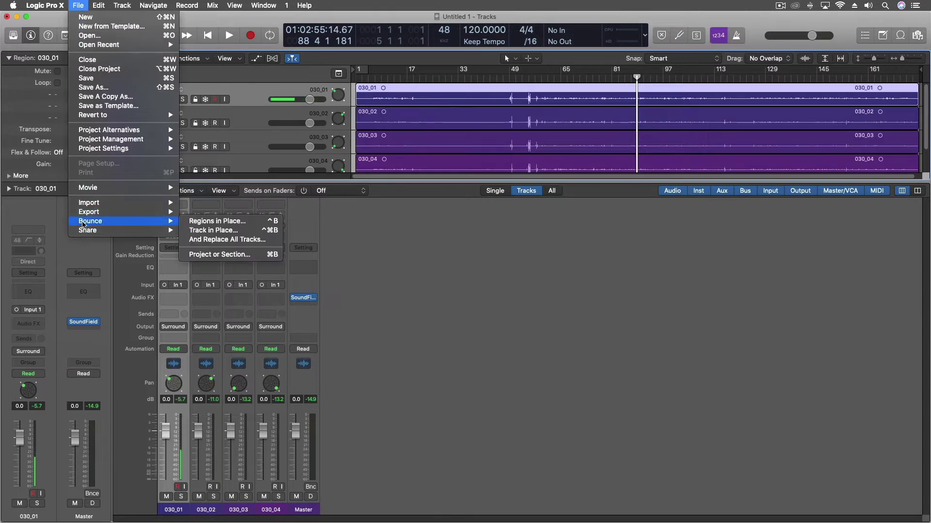
pyautogui.click(222, 255)
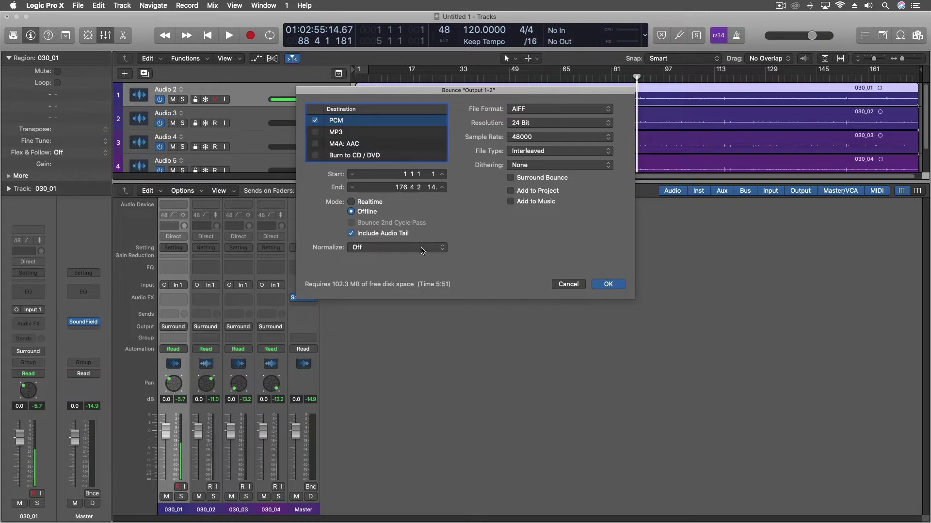
pyautogui.click(365, 249)
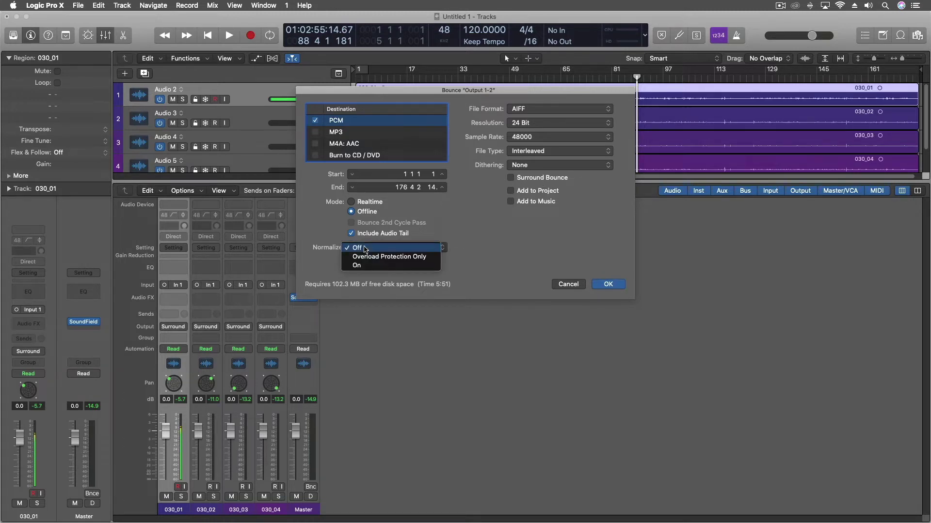
pyautogui.click(366, 266)
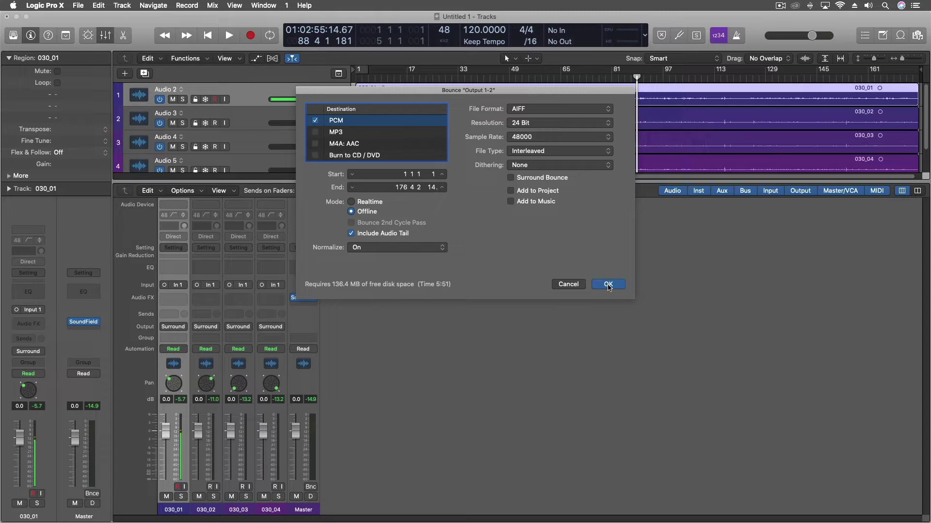
pyautogui.click(608, 286)
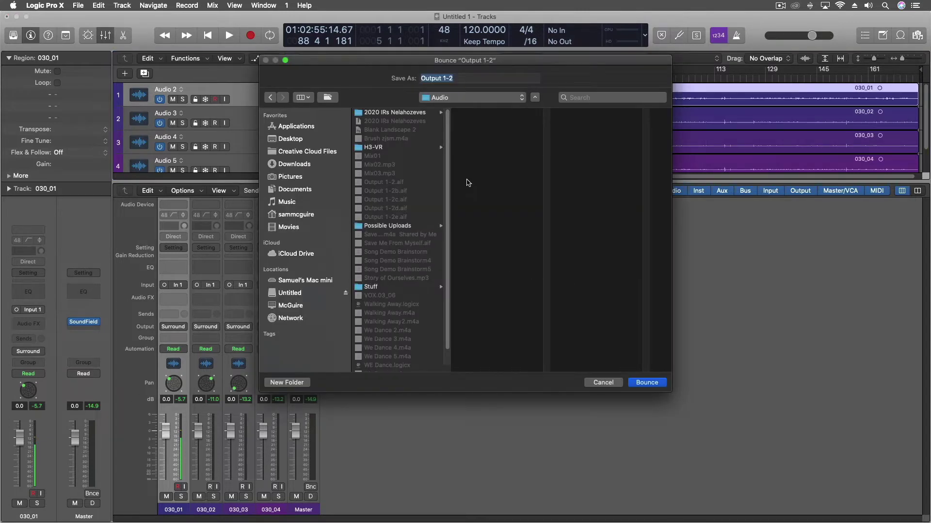
# Bounce the file as "Voice Stereo" into the YouTube Explanation Video folder within Movies.
pyautogui.click(300, 226)
pyautogui.scroll(-10, 397, 251)
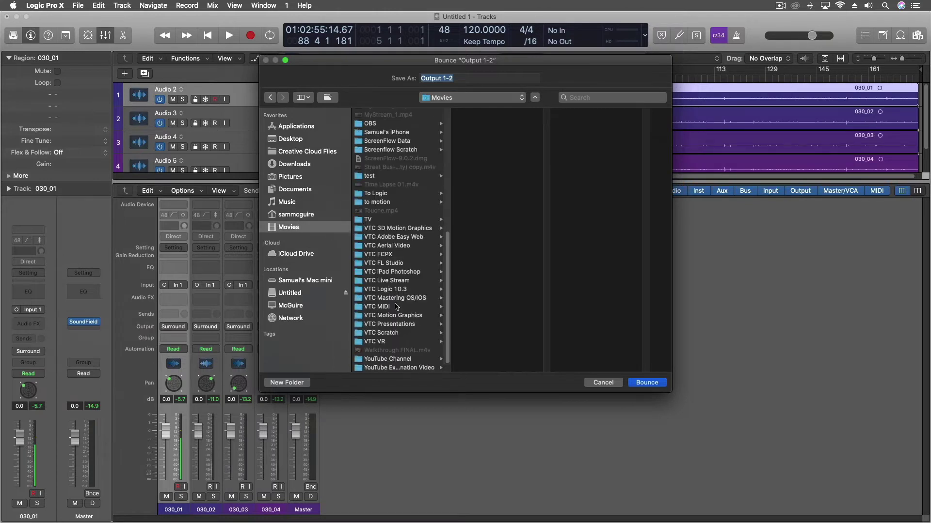
pyautogui.click(406, 368)
pyautogui.press('Tab')
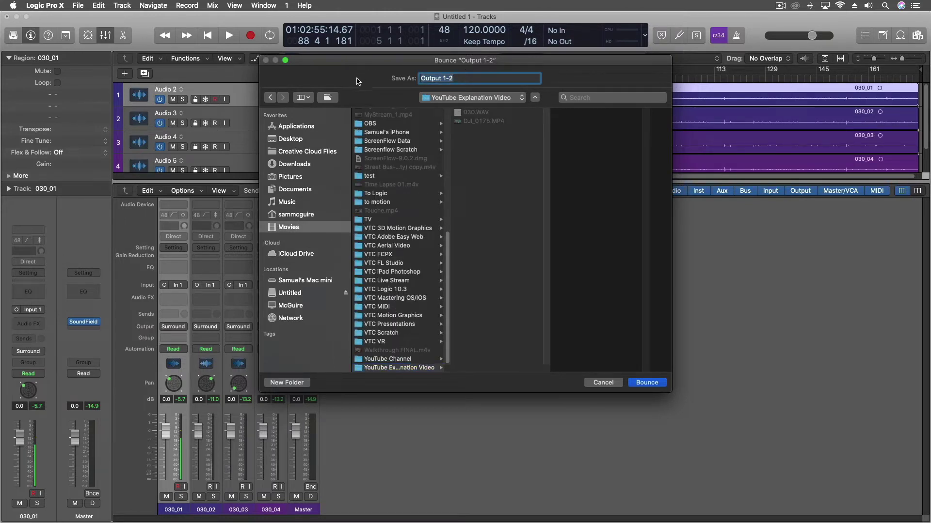
pyautogui.write('Voice Stereo')
pyautogui.press('Return')
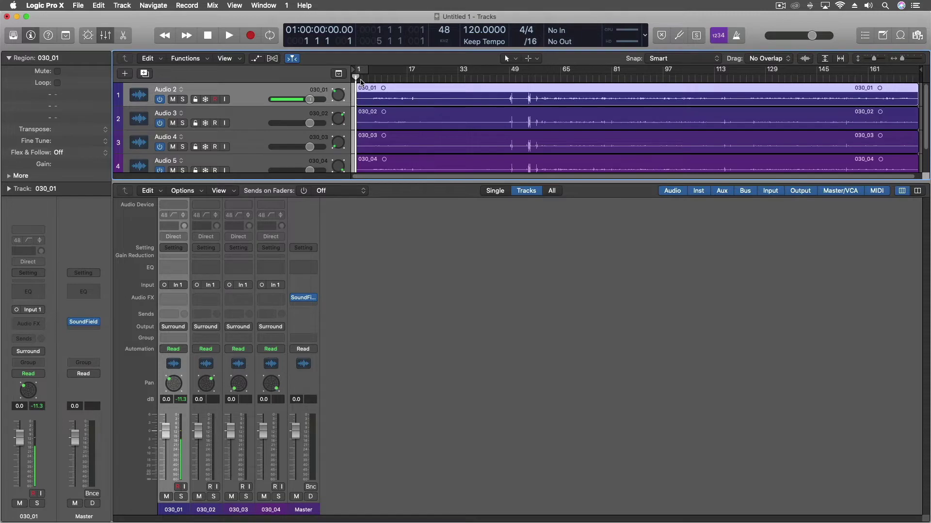
# Close the Logic project without saving it and quit Logic Pro X.
pyautogui.press('super+w')
pyautogui.press('super+d')
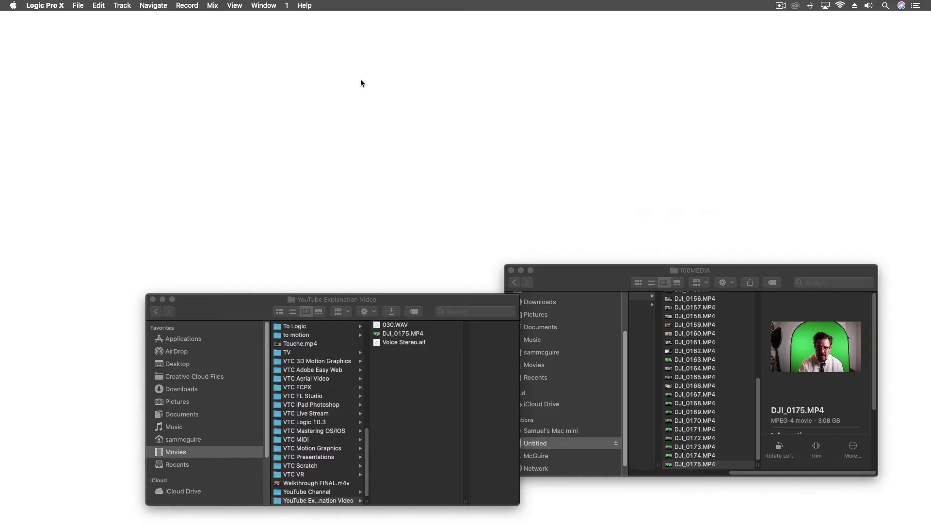
pyautogui.press('super+q')
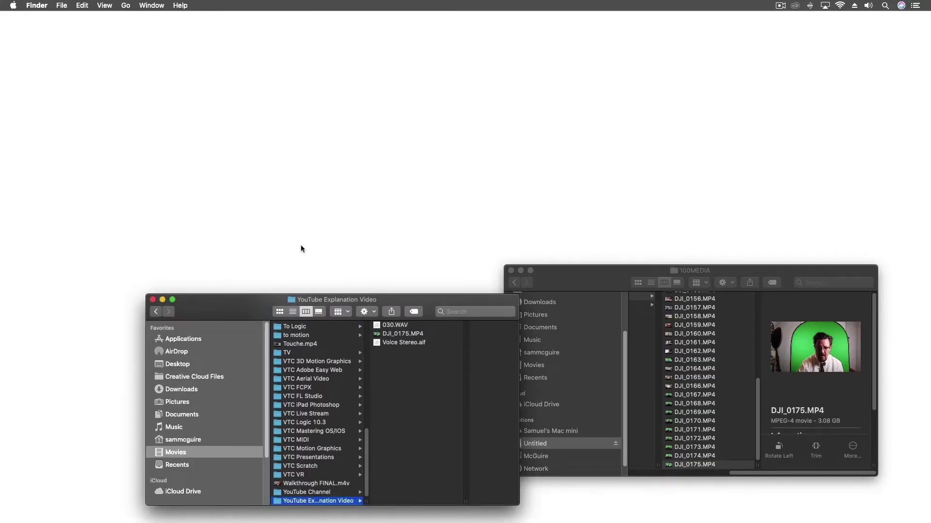
# Launch Final Cut Pro, move the YouTube Explanation Video folder window aside, and bring Final Cut Pro to the front.
pyautogui.moveTo(209, 516)
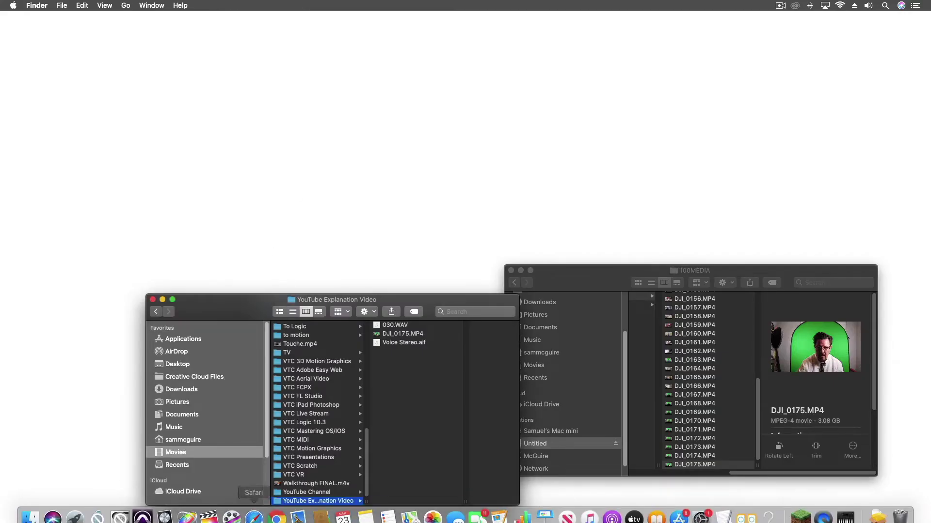
pyautogui.click(210, 514)
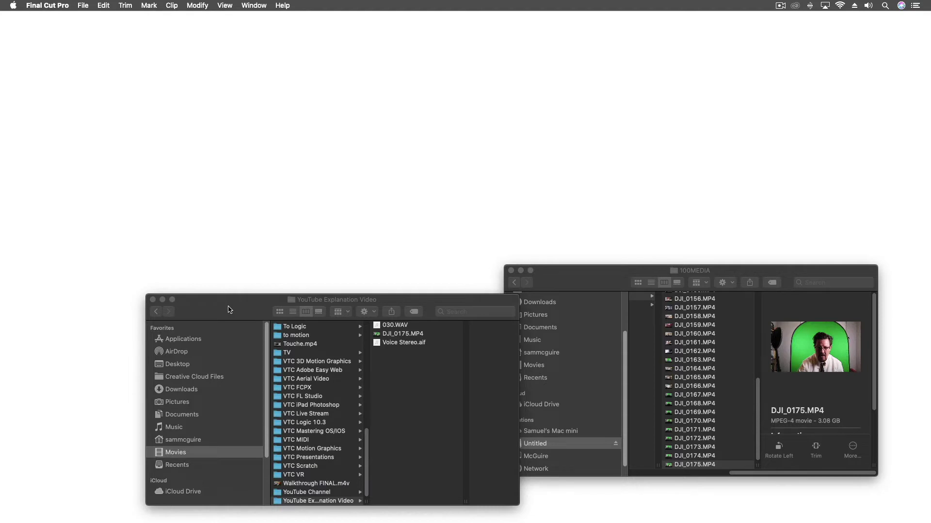
pyautogui.click(229, 310)
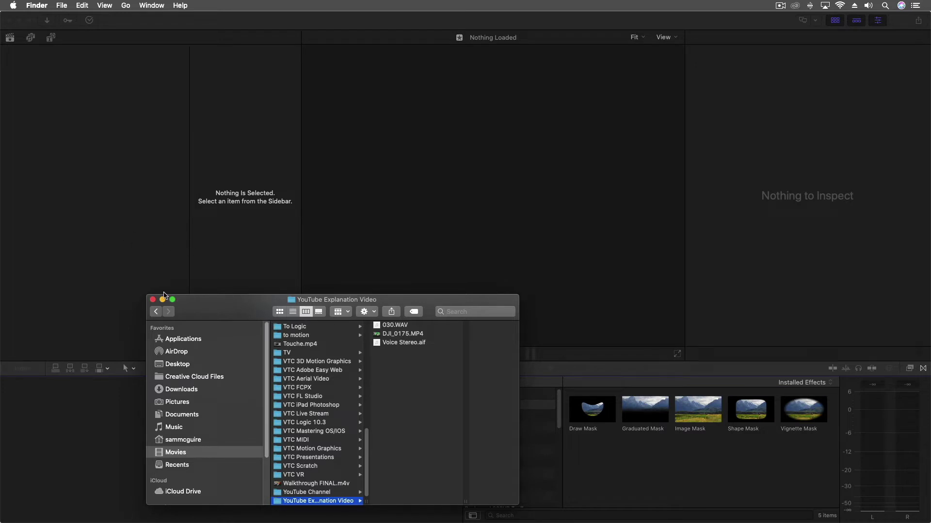
pyautogui.moveTo(207, 303); pyautogui.dragTo(468, 292)
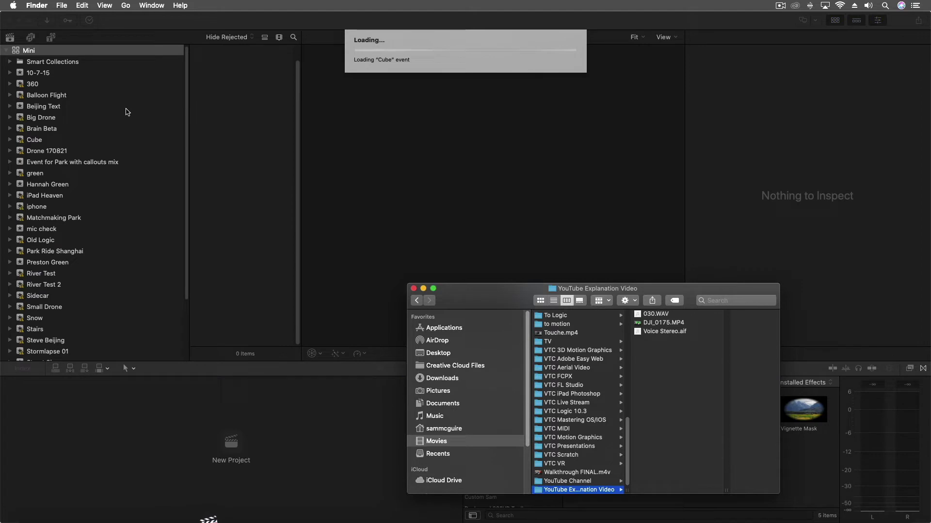
pyautogui.click(120, 28)
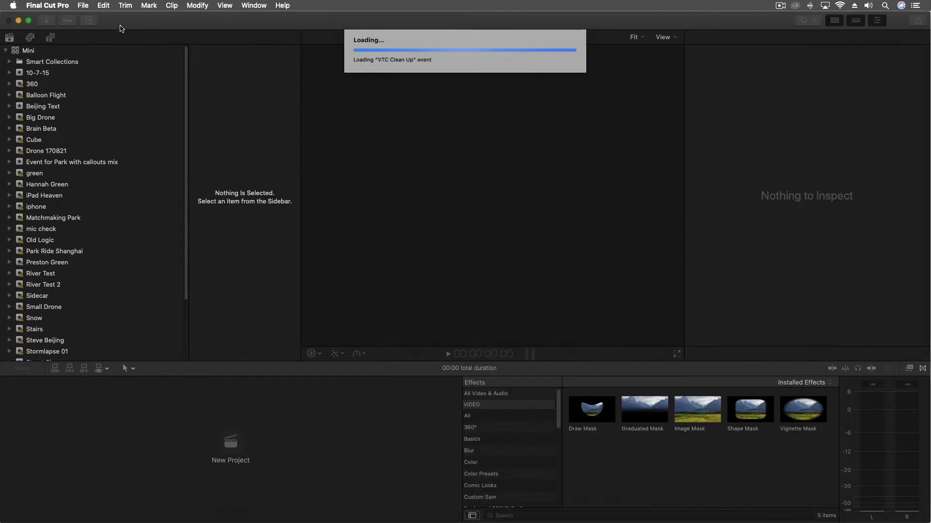
# Create an event named "Explanation Video" in the Mini library, including a new project with the default settings.
pyautogui.click(85, 5)
pyautogui.moveTo(84, 20)
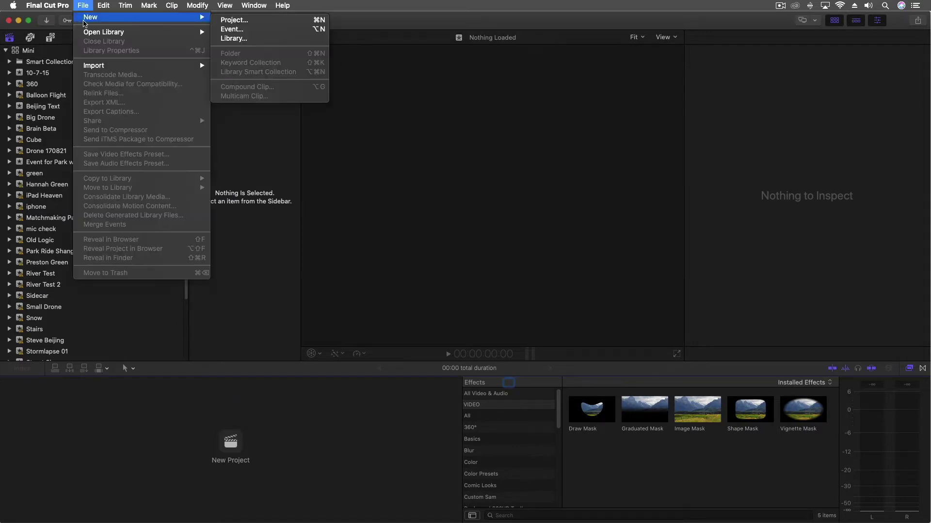
pyautogui.click(266, 32)
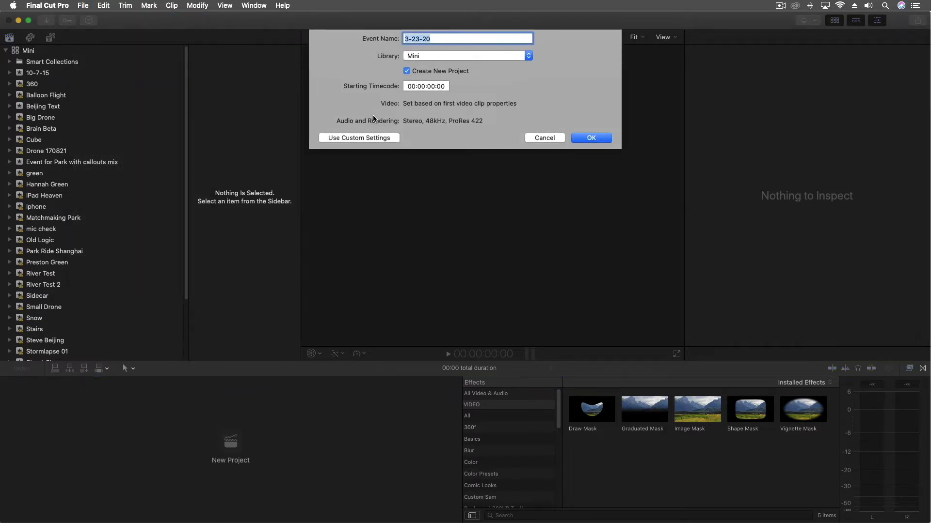
pyautogui.write('Explanation Video')
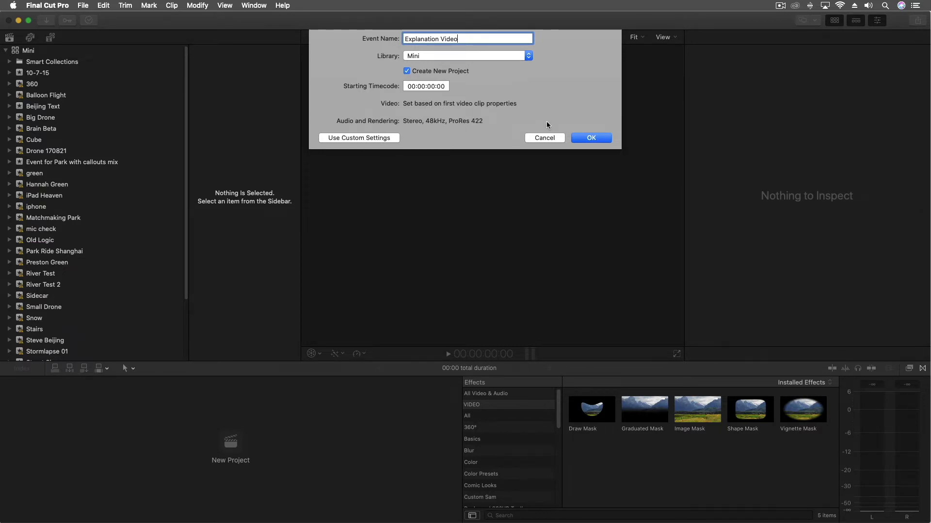
pyautogui.click(589, 138)
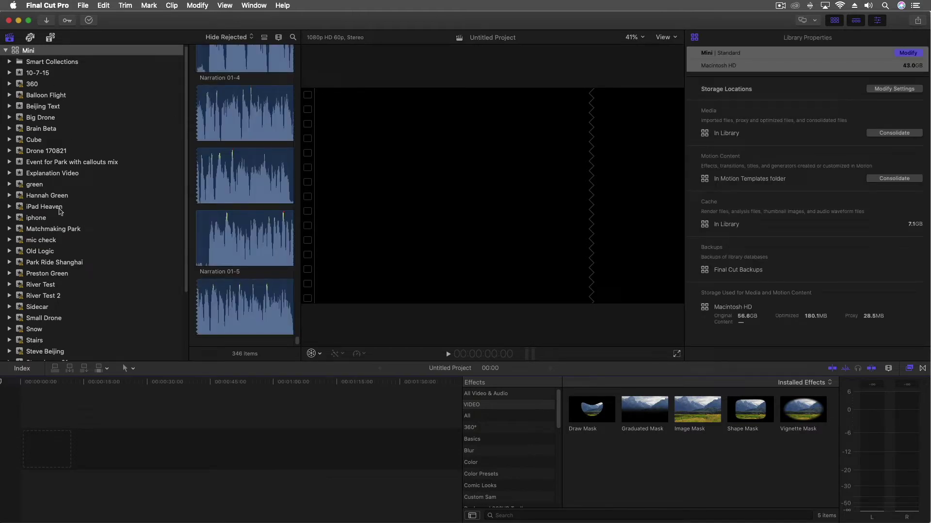
# Rename the untitled project in the Explanation Video event as "Intro Video".
pyautogui.click(50, 175)
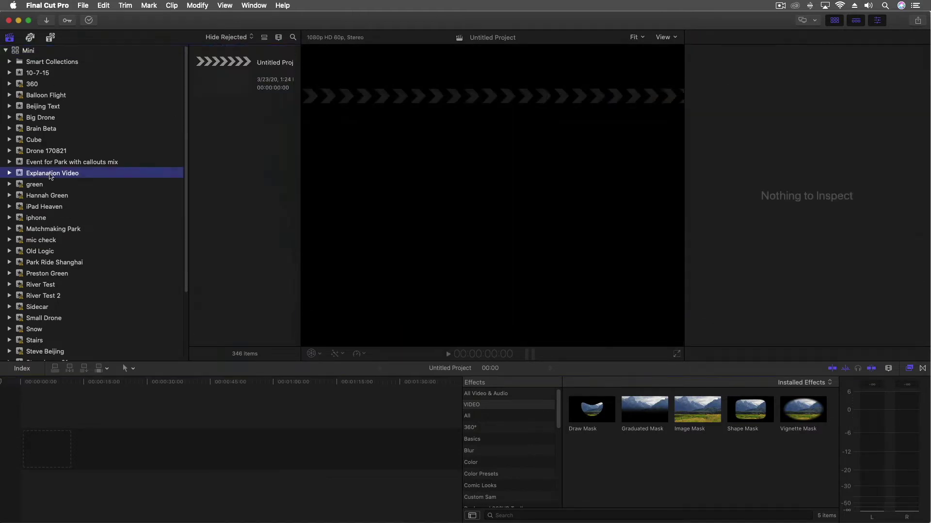
pyautogui.click(229, 85)
pyautogui.press('Return')
pyautogui.write('INtr')
pyautogui.press('BackSpace')
pyautogui.press('BackSpace')
pyautogui.press('BackSpace')
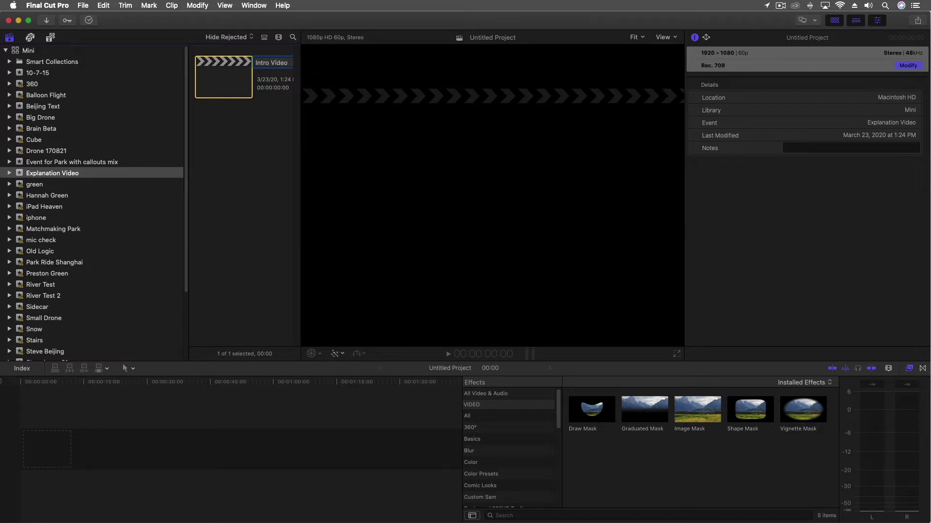
pyautogui.press('Return')
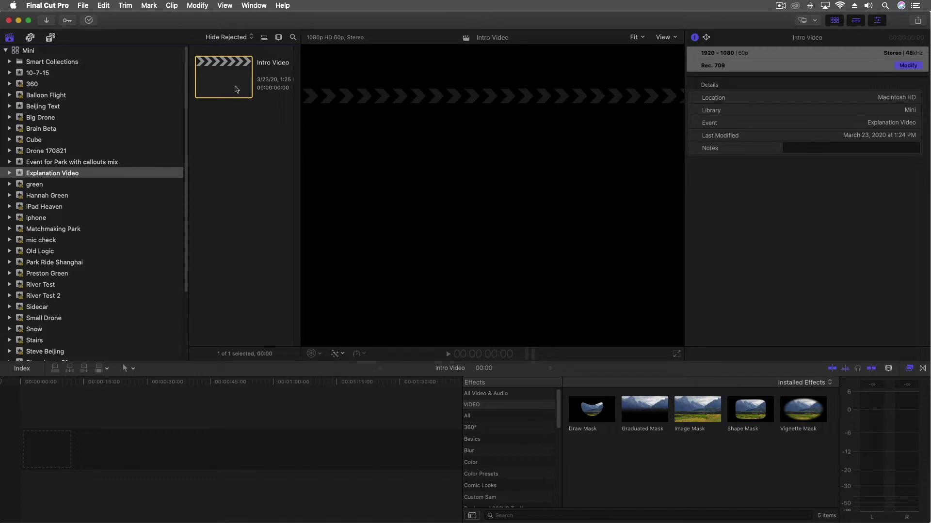
# Add DJI_0175.MP4 from the YouTube Explanation Video folder to the Intro Video timeline and set the viewer media to Optimized/Original.
pyautogui.press('super+Tab')
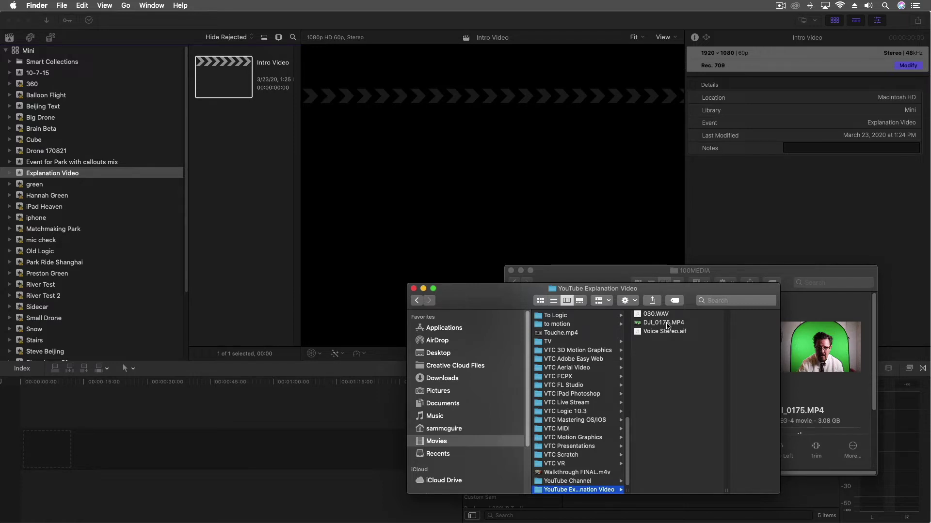
pyautogui.moveTo(667, 326); pyautogui.dragTo(72, 453)
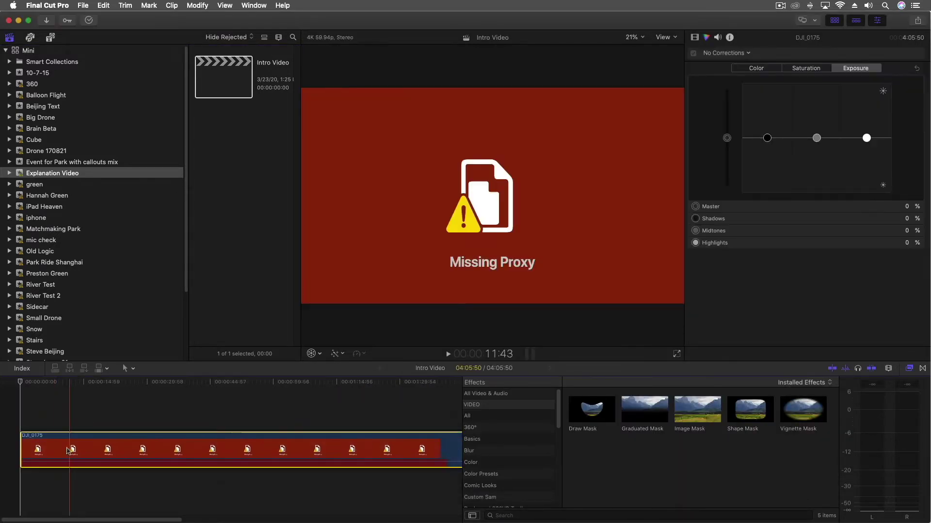
pyautogui.click(663, 37)
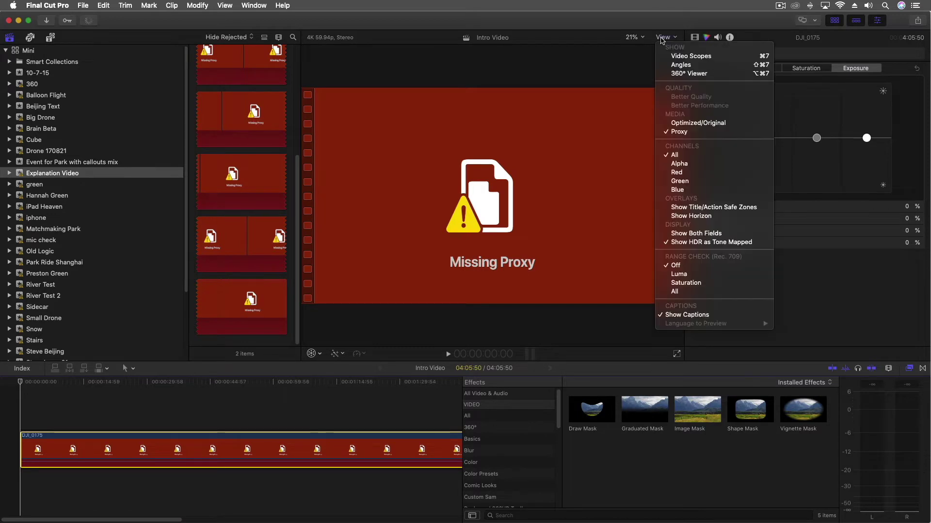
pyautogui.click(677, 134)
pyautogui.click(202, 247)
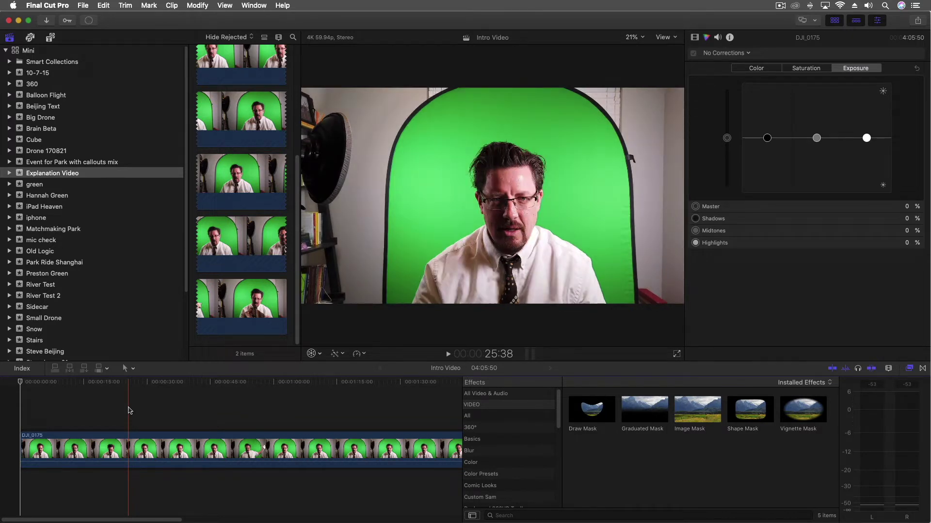
# Play the DJI_0175 clip from the start of the timeline to check it, then stop playback and select the clip.
pyautogui.press('super+minus')
pyautogui.press('super+minus')
pyautogui.press('super+minus')
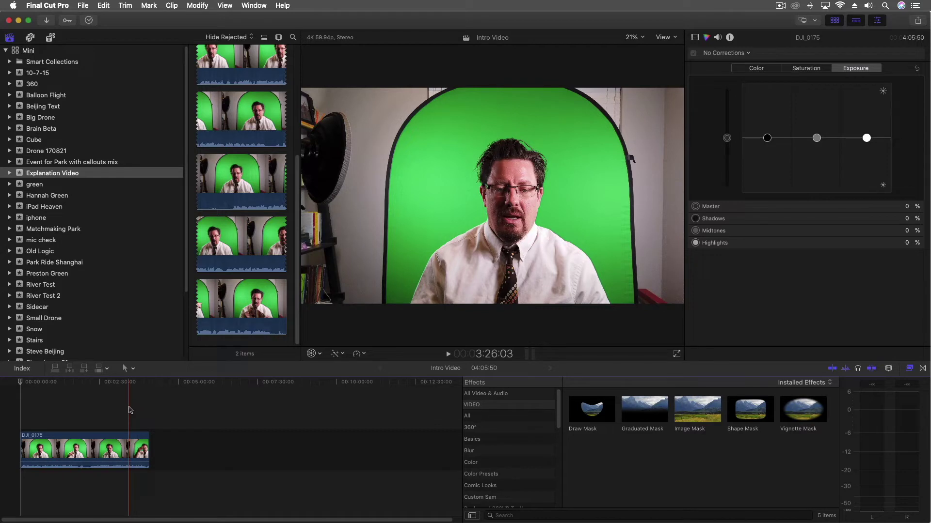
pyautogui.press('space')
pyautogui.click(14, 391)
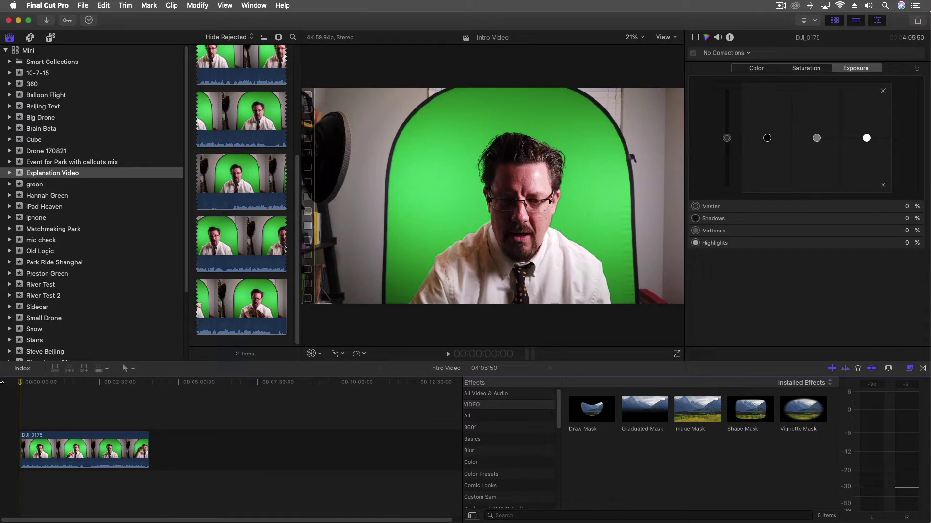
pyautogui.press('space')
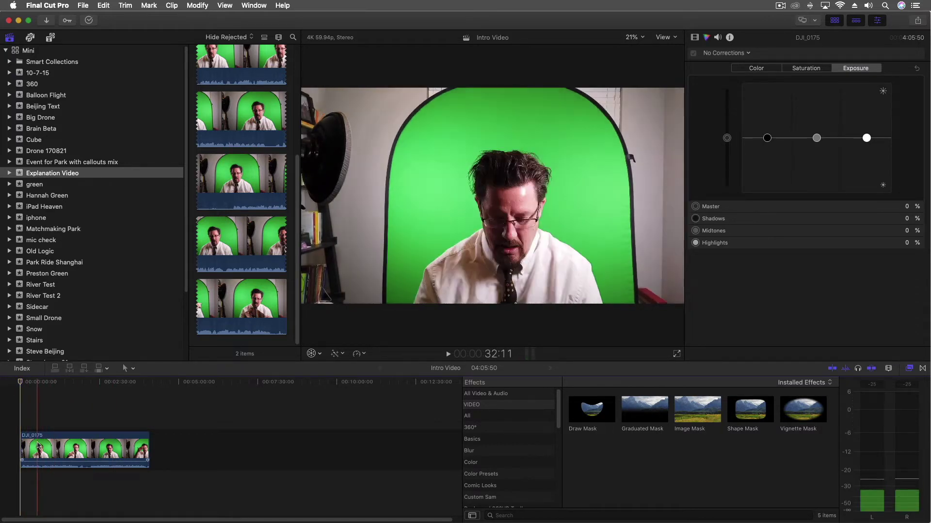
pyautogui.click(42, 446)
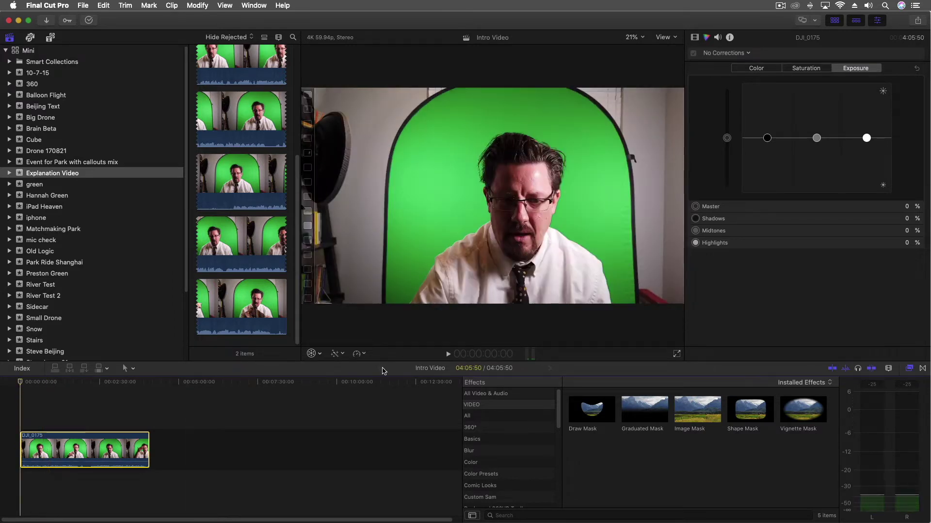
# Start an Apple Devices 1080p export of Intro Video and review its Settings, Roles and Info pages.
pyautogui.click(917, 22)
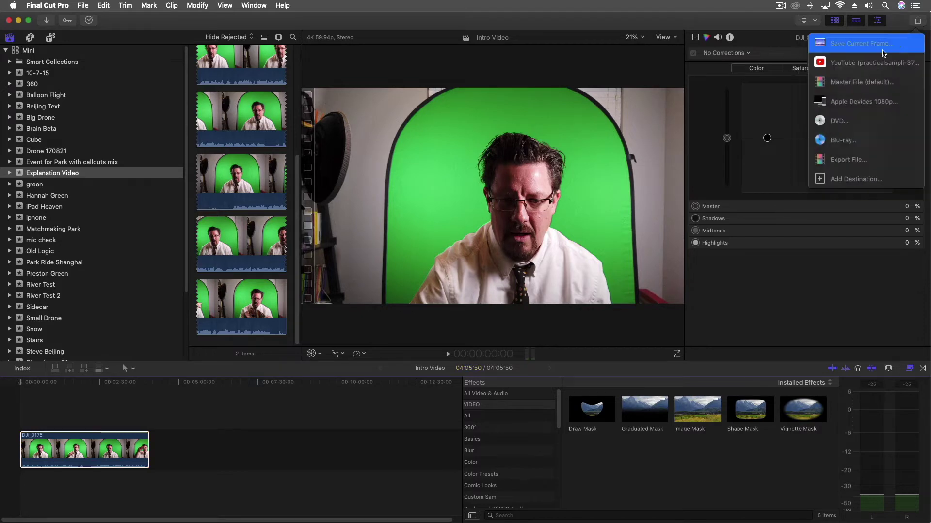
pyautogui.click(841, 104)
pyautogui.click(462, 111)
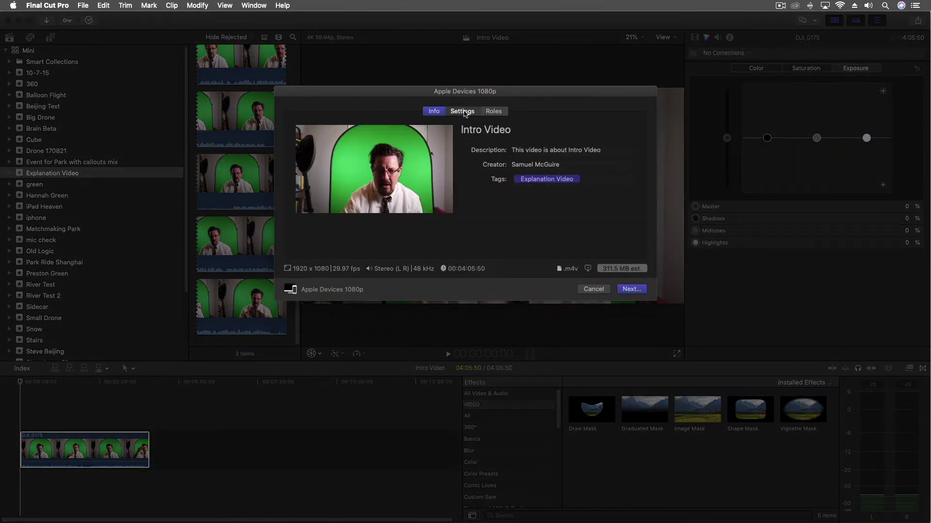
pyautogui.click(496, 111)
pyautogui.click(435, 112)
# Save the export as "Intro Video no Key" in the YouTube Explanation Video folder inside Movies.
pyautogui.click(628, 291)
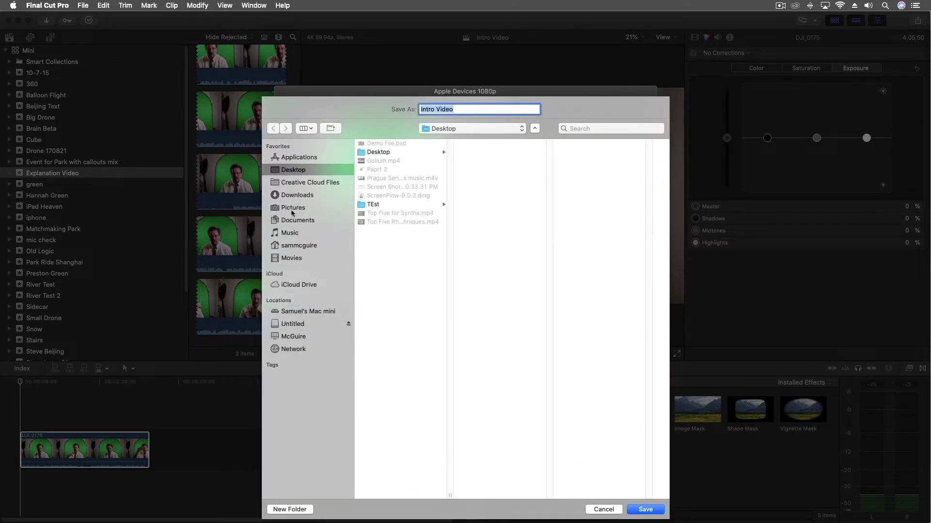
pyautogui.click(293, 258)
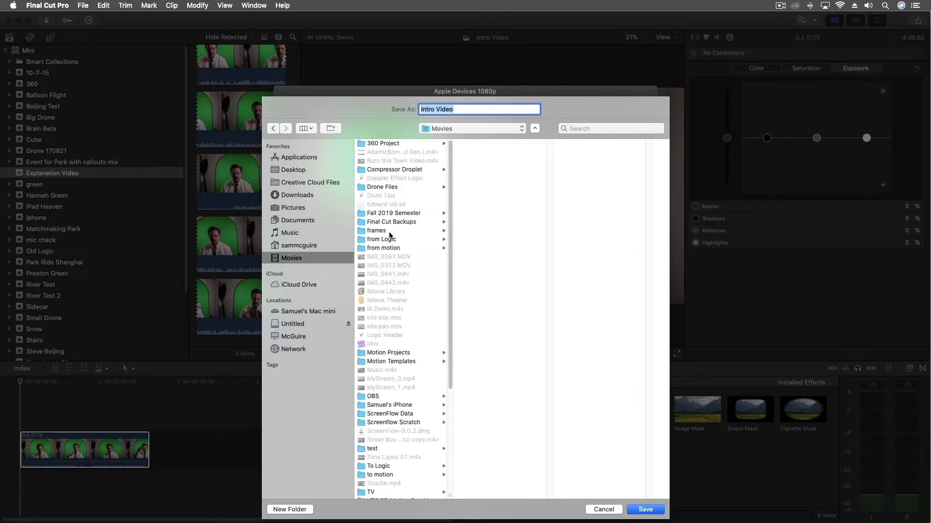
pyautogui.scroll(-5, 381, 240)
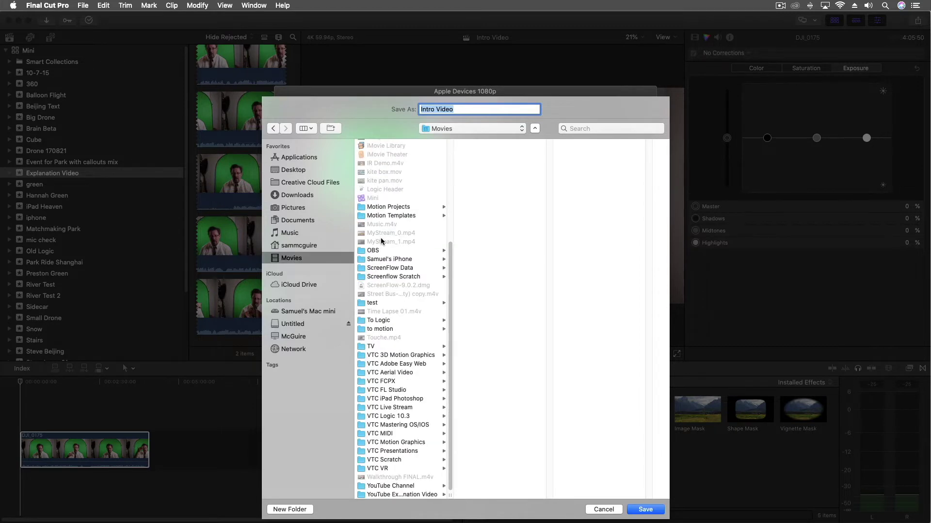
pyautogui.click(407, 495)
pyautogui.click(465, 111)
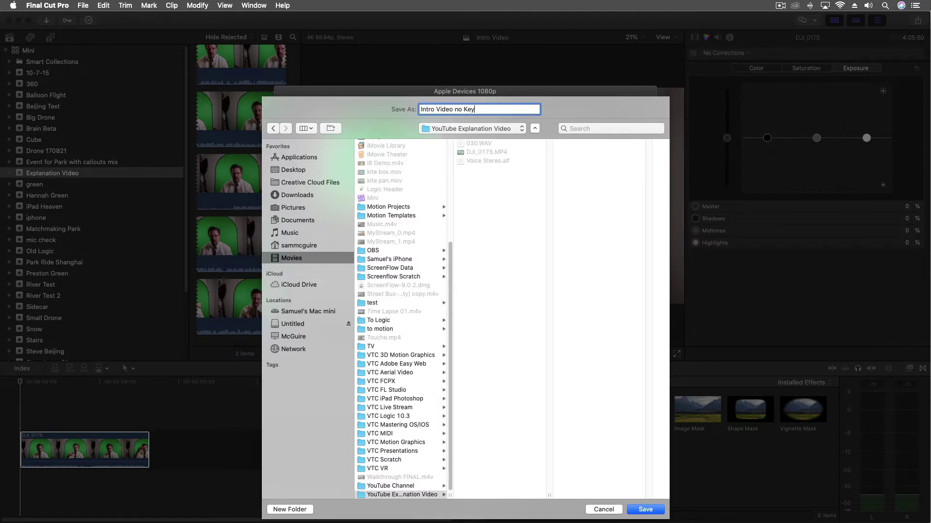
pyautogui.press('Return')
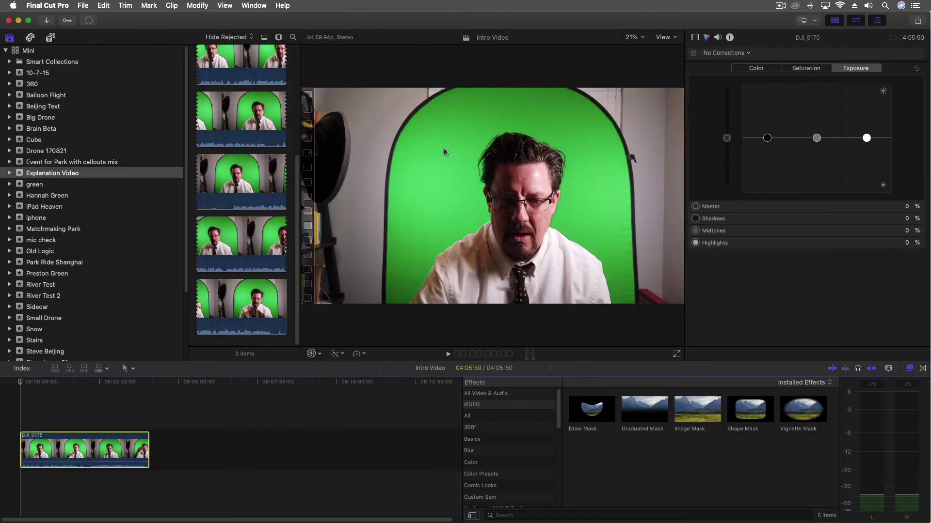
# Check the export's progress in the expanded Sharing entry of Background Tasks, then close the window.
pyautogui.click(90, 21)
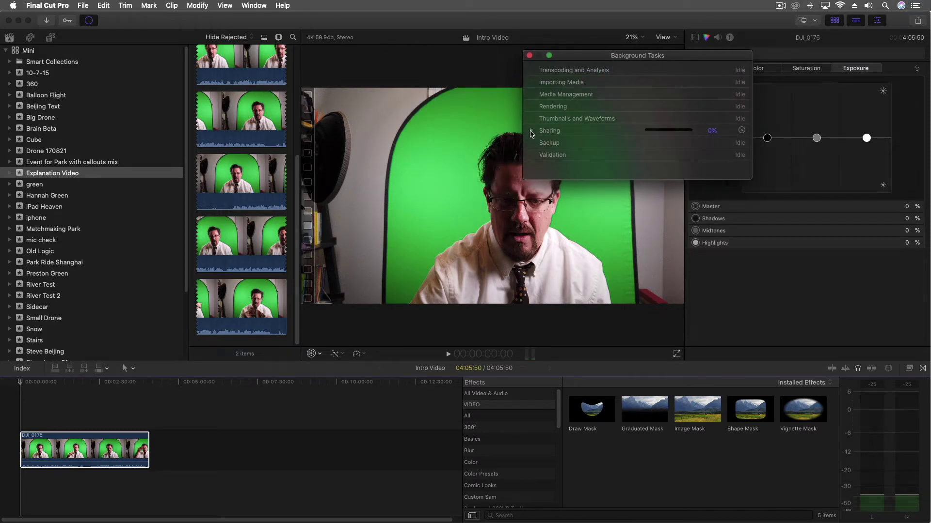
pyautogui.click(531, 131)
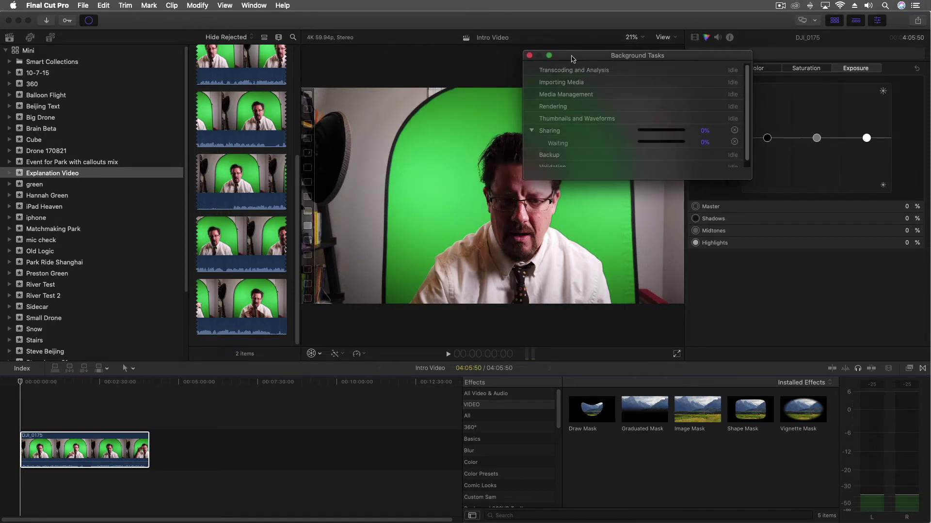
pyautogui.moveTo(572, 59); pyautogui.dragTo(718, 56)
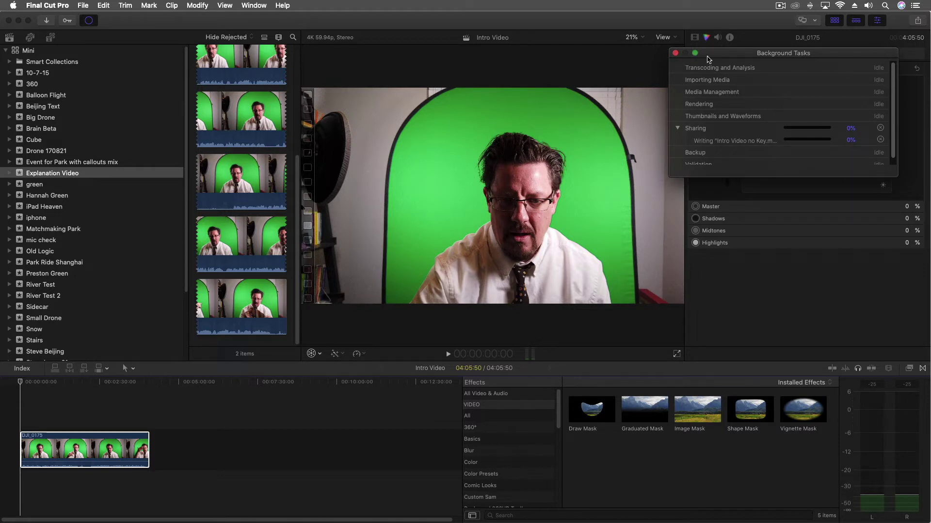
pyautogui.moveTo(729, 56); pyautogui.dragTo(474, 50)
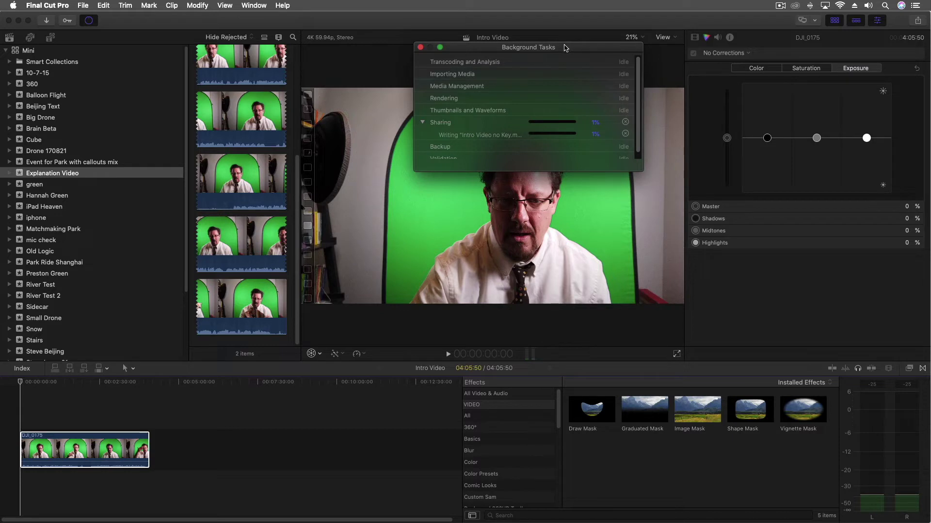
pyautogui.click(420, 48)
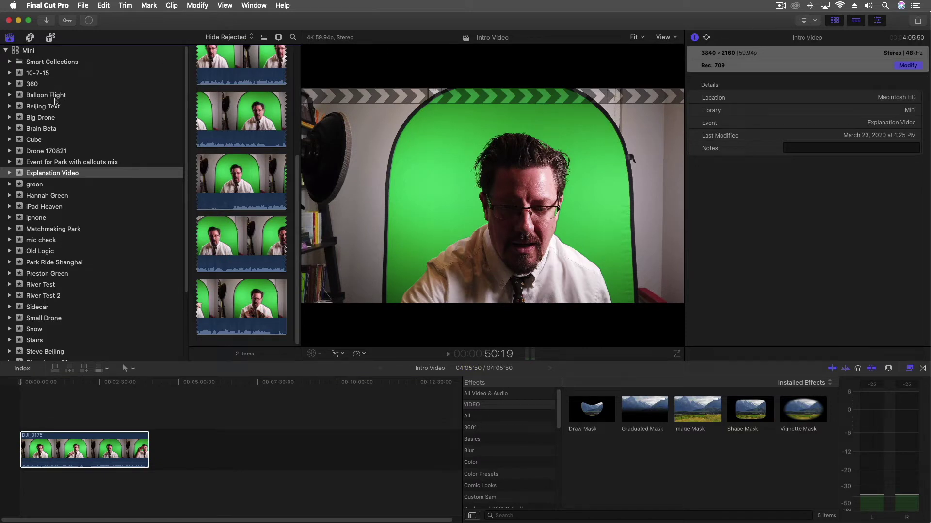
# Create a new project named "Intro Video Key" in the Explanation Video event.
pyautogui.scroll(5, 241, 101)
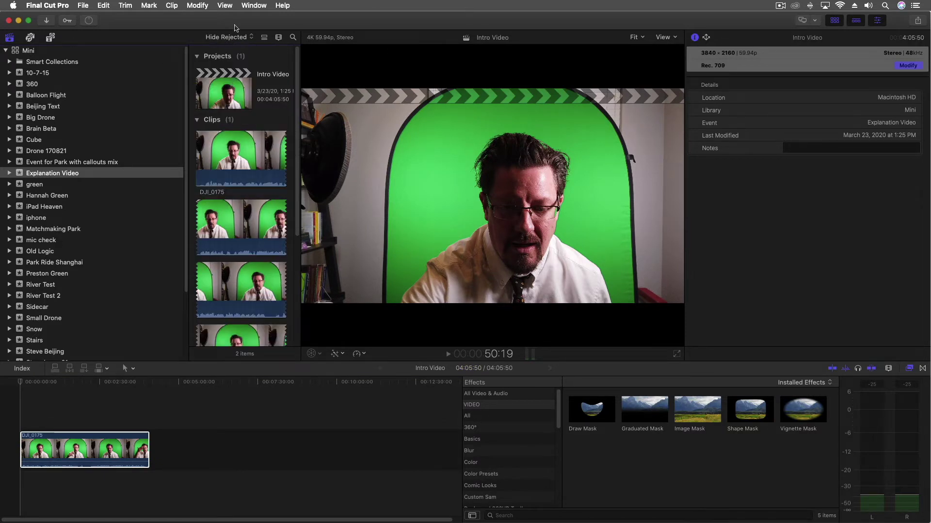
pyautogui.click(82, 5)
pyautogui.moveTo(184, 17)
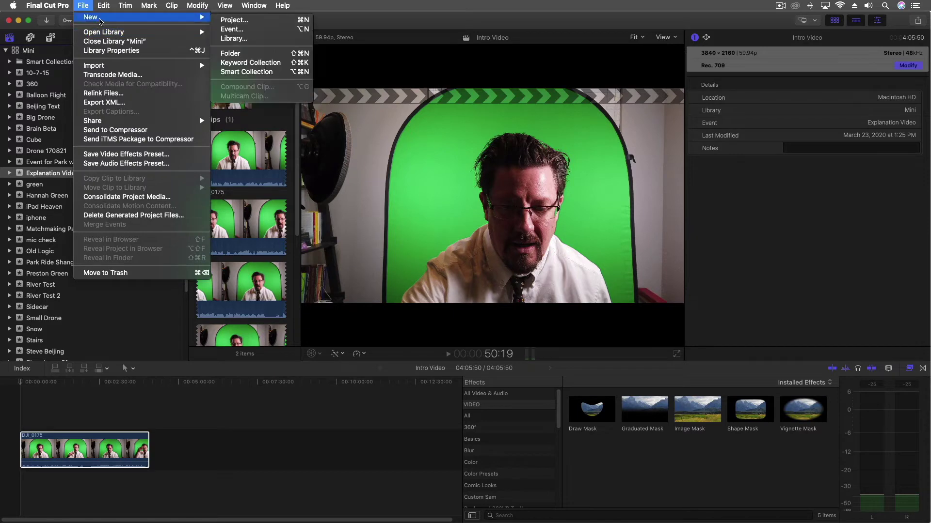
pyautogui.click(243, 20)
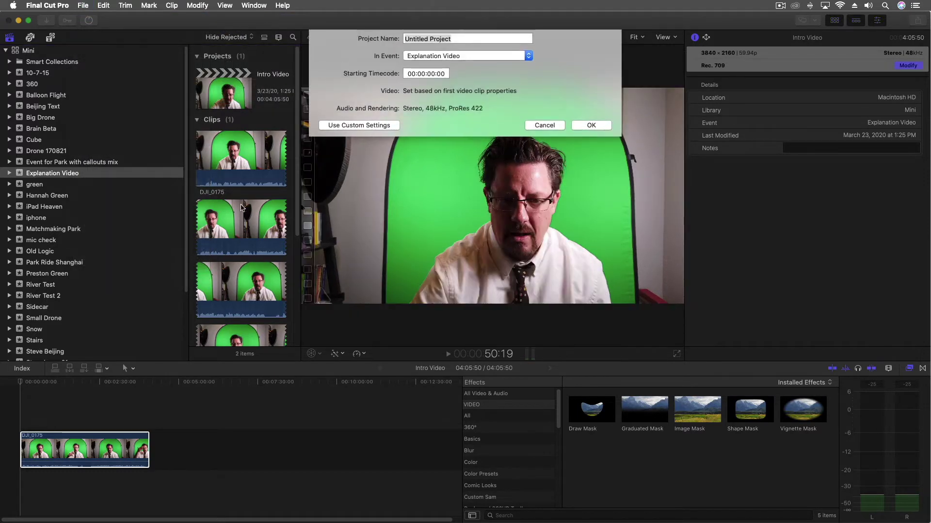
pyautogui.write('IN')
pyautogui.press('BackSpace')
pyautogui.press('BackSpace')
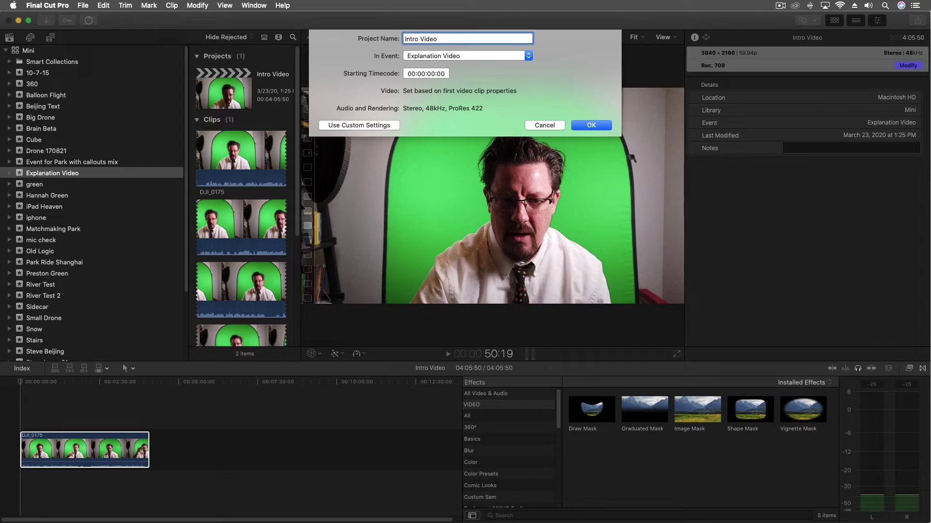
pyautogui.press('Return')
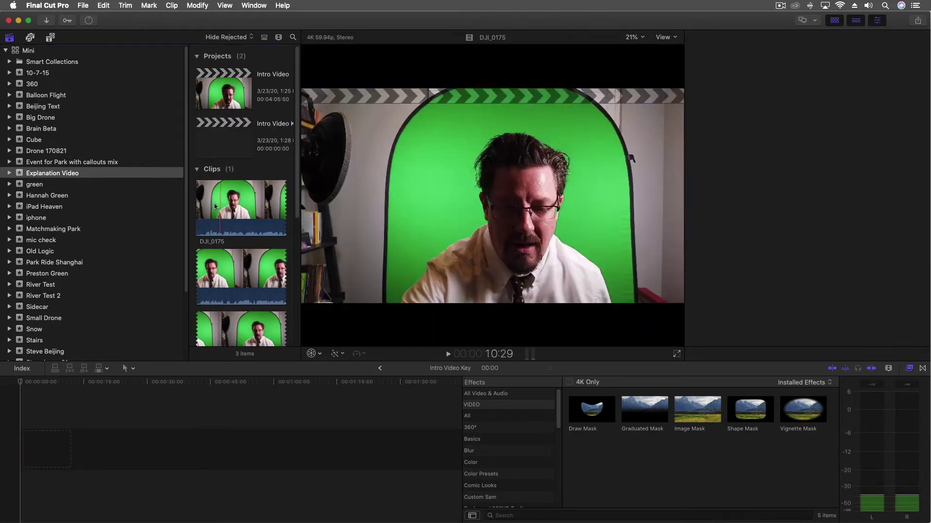
# Reduce the browser clip thumbnails to the smallest height and set their duration per thumbnail to All.
pyautogui.click(214, 206)
pyautogui.click(279, 38)
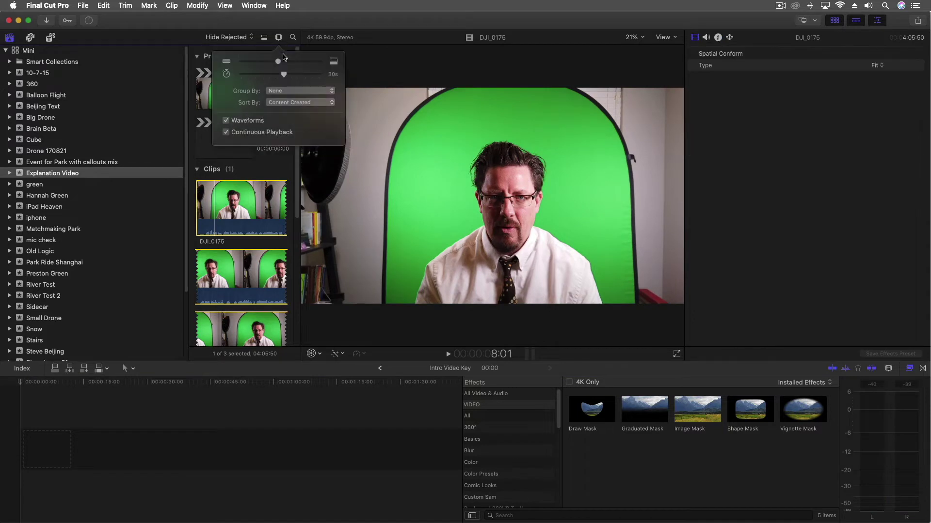
pyautogui.moveTo(281, 74); pyautogui.dragTo(241, 75)
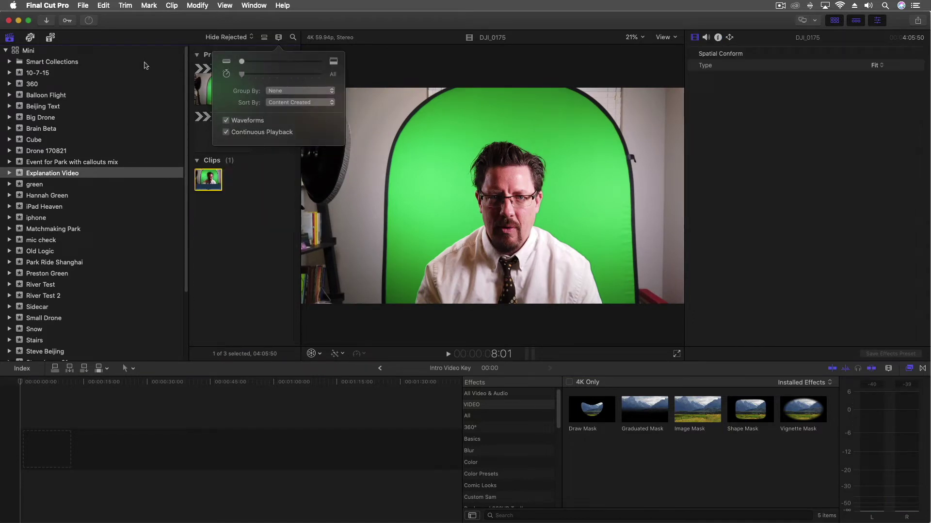
pyautogui.click(250, 211)
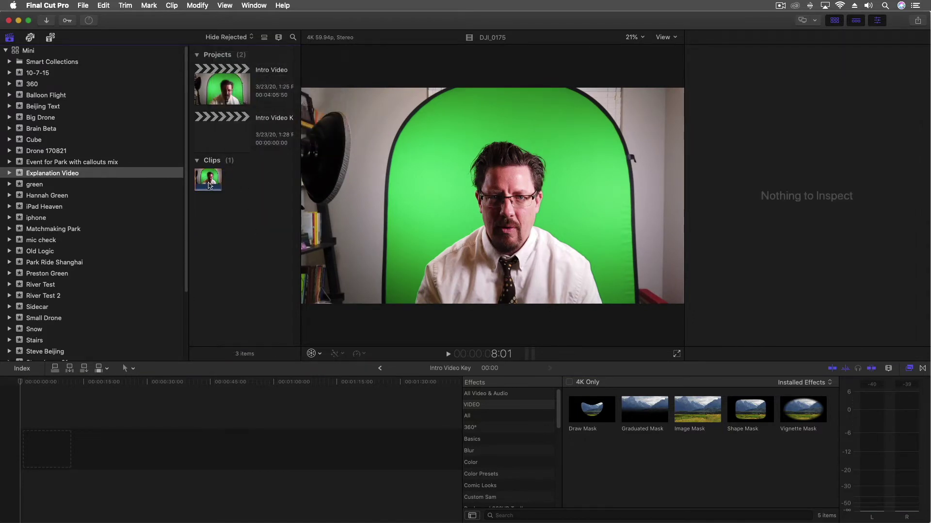
# Add the DJI_0175 clip to the Intro Video Key timeline and check the export's progress in Background Tasks.
pyautogui.click(210, 186)
pyautogui.moveTo(210, 186); pyautogui.dragTo(61, 446)
pyautogui.click(89, 20)
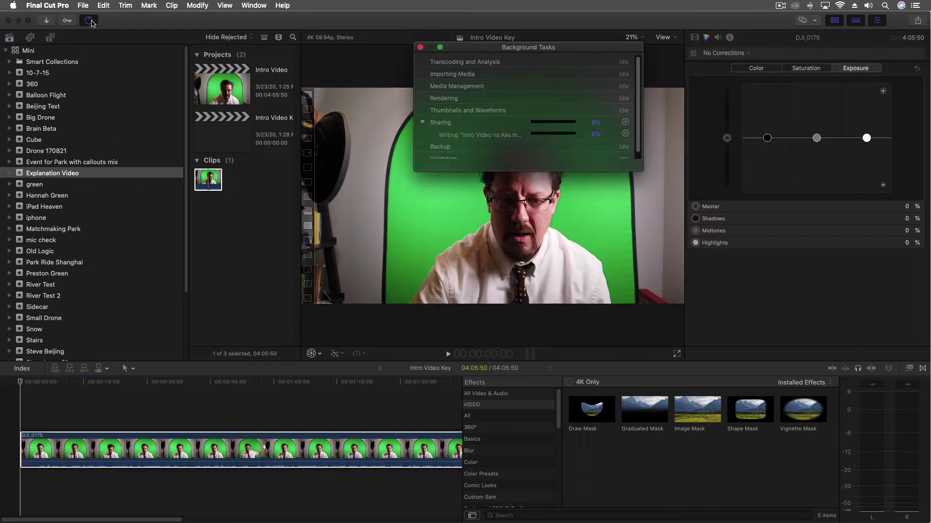
pyautogui.click(420, 48)
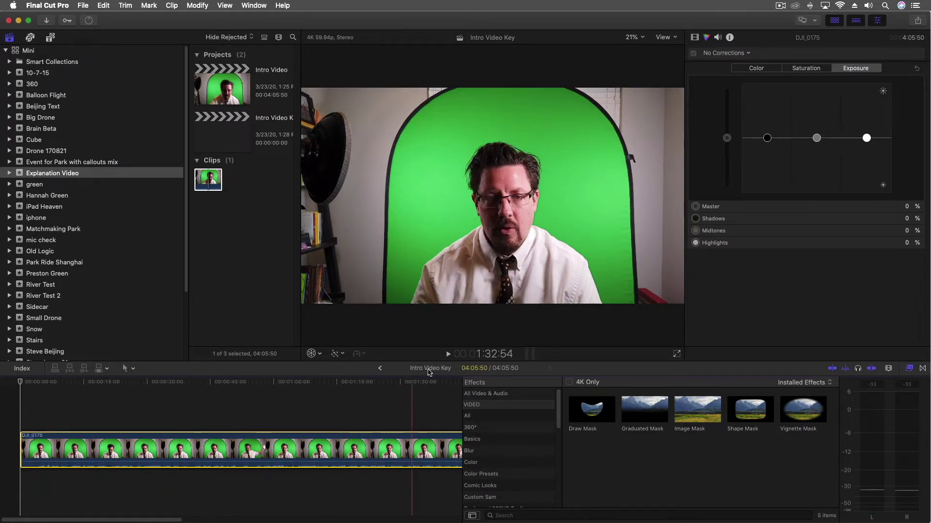
# Apply the Keyer effect from the Keying category to the DJI_0175 clip in the timeline.
pyautogui.hotkey('shift', 'z')
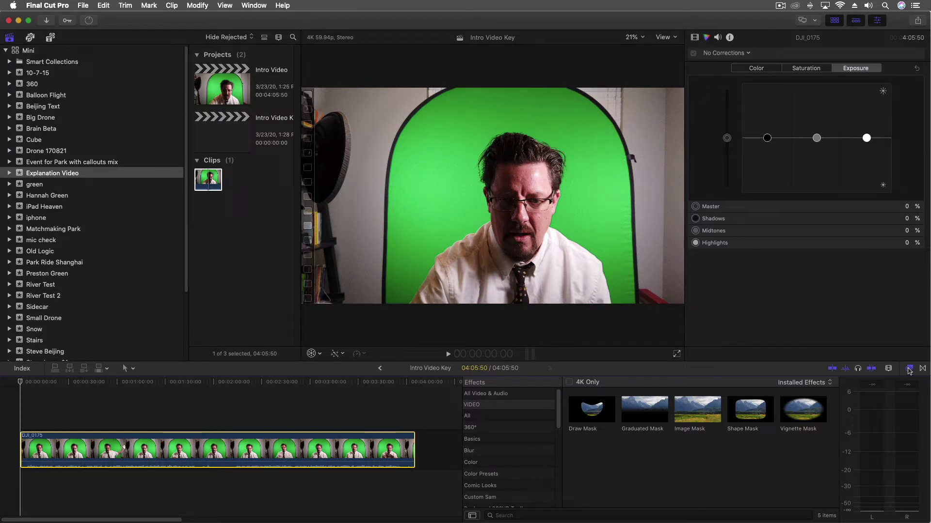
pyautogui.scroll(-1, 479, 428)
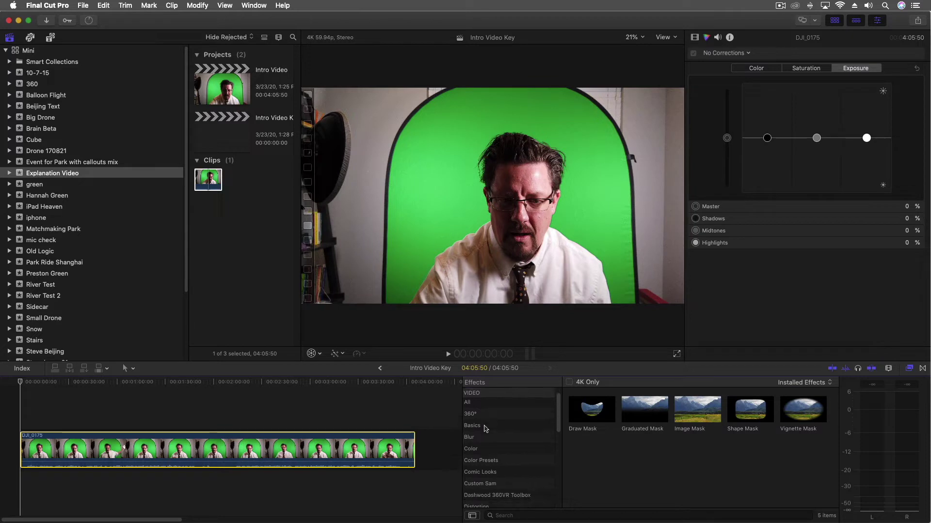
pyautogui.click(909, 369)
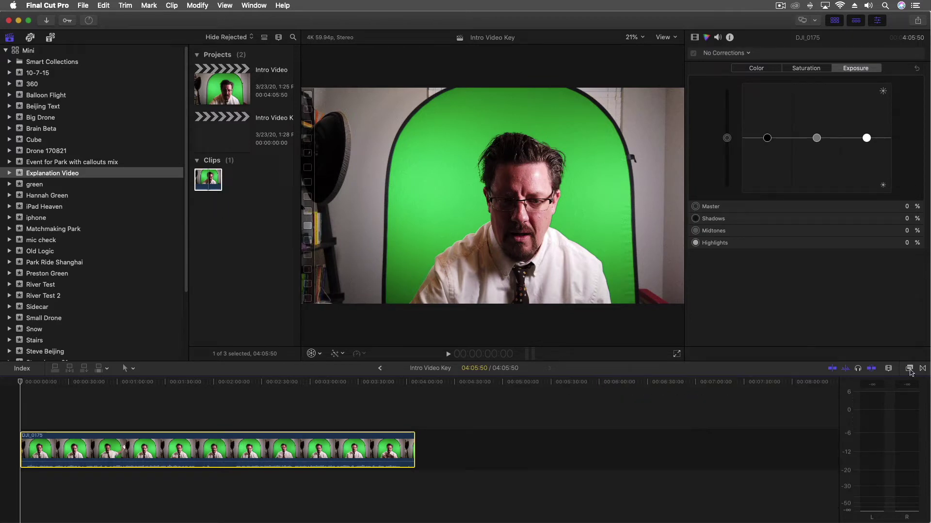
pyautogui.click(909, 369)
pyautogui.scroll(-2, 499, 472)
pyautogui.click(472, 493)
pyautogui.click(596, 416)
pyautogui.moveTo(597, 417); pyautogui.dragTo(214, 451)
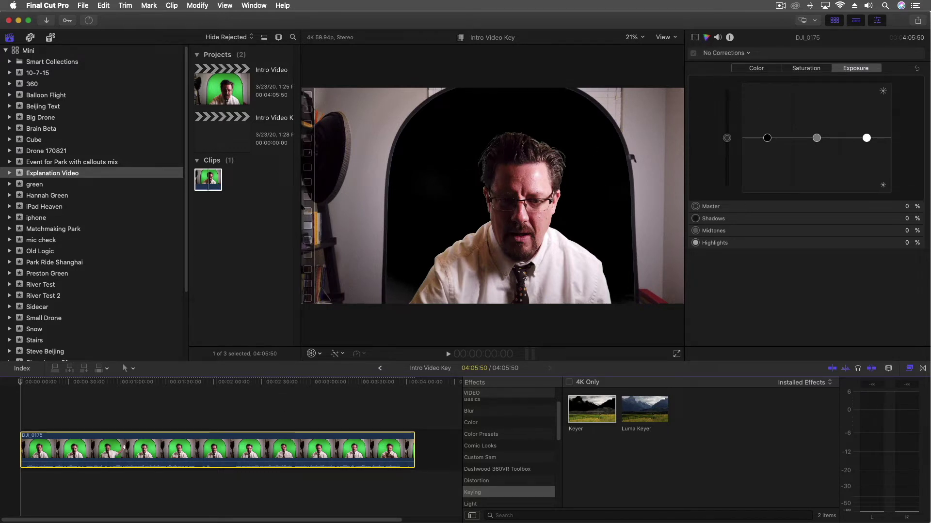
# Refine the Keyer with two colour samples, one at the backdrop's lower-left corner and one beside the head on the left.
pyautogui.click(694, 38)
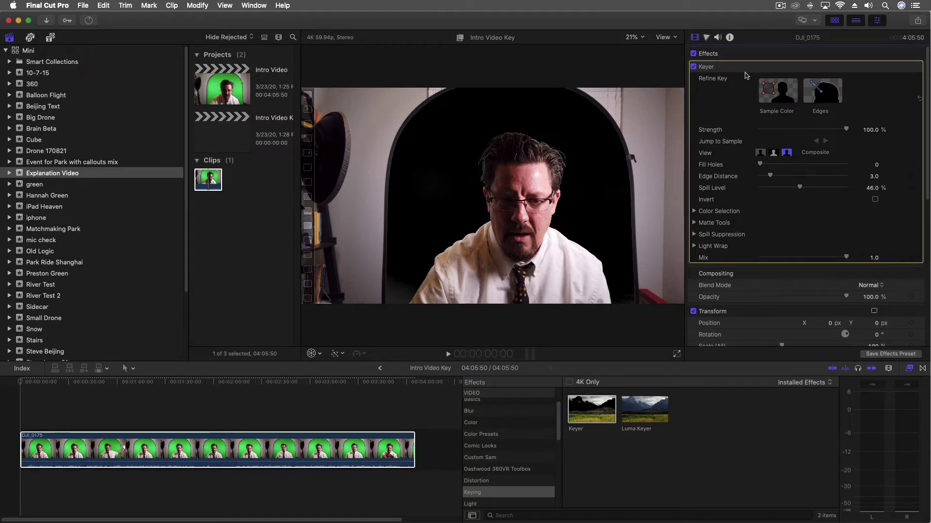
pyautogui.click(774, 94)
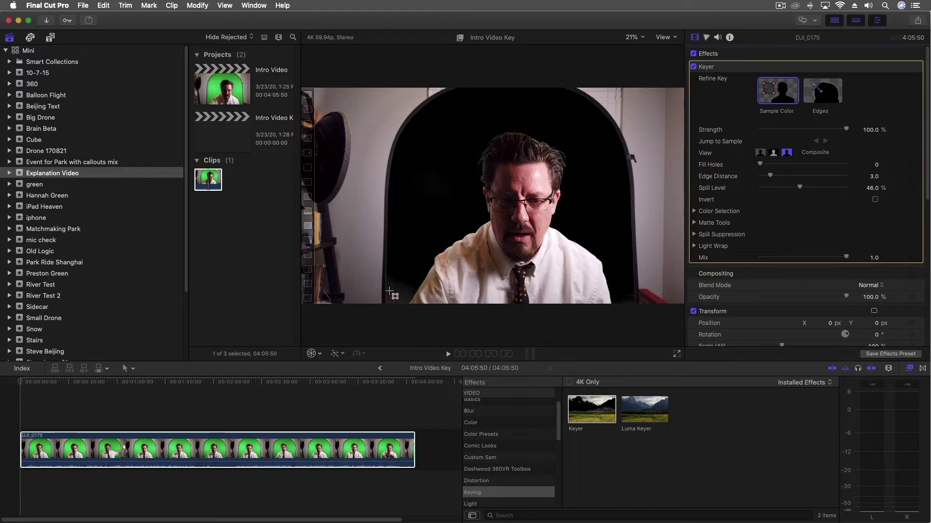
pyautogui.moveTo(392, 285); pyautogui.dragTo(400, 309)
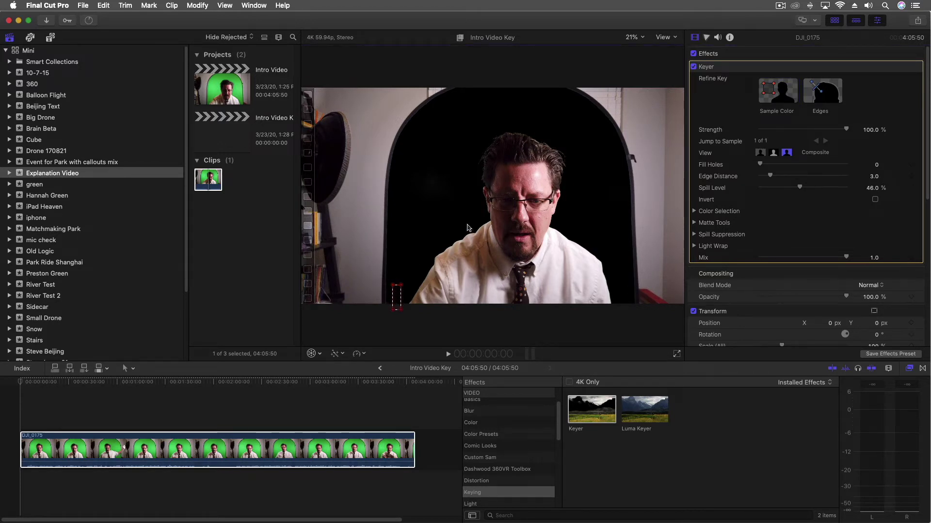
pyautogui.click(778, 91)
pyautogui.moveTo(428, 174); pyautogui.dragTo(454, 201)
# Scrub the early part of the keyed clip, return to its start and compare the picture with the Keyer off and on.
pyautogui.click(105, 390)
pyautogui.moveTo(136, 386); pyautogui.dragTo(75, 383)
pyautogui.press('Home')
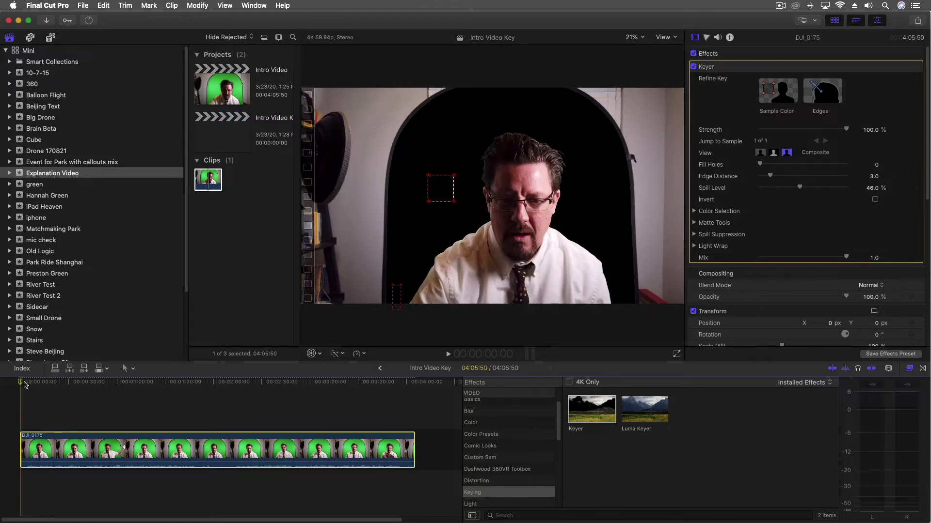
pyautogui.click(694, 67)
pyautogui.click(694, 67)
pyautogui.click(693, 67)
pyautogui.click(693, 67)
pyautogui.click(694, 67)
pyautogui.click(694, 67)
pyautogui.click(693, 67)
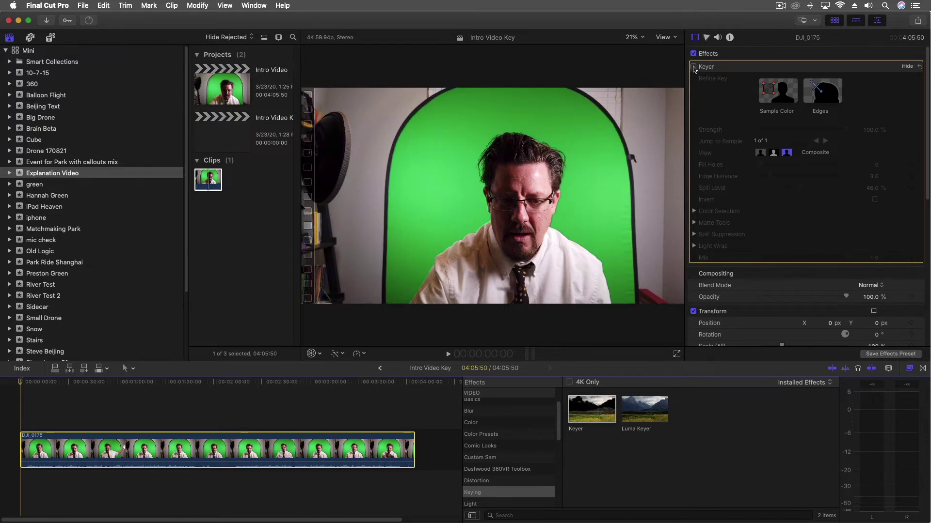
pyautogui.click(693, 67)
pyautogui.click(693, 67)
pyautogui.click(694, 67)
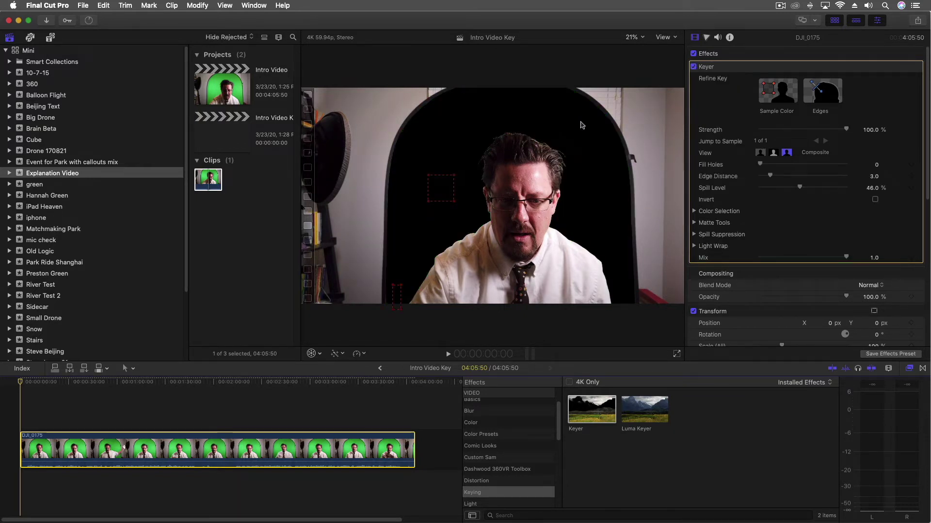
# Apply the Draw Mask effect from the Masks category to the DJI_0175 clip.
pyautogui.scroll(-4, 502, 461)
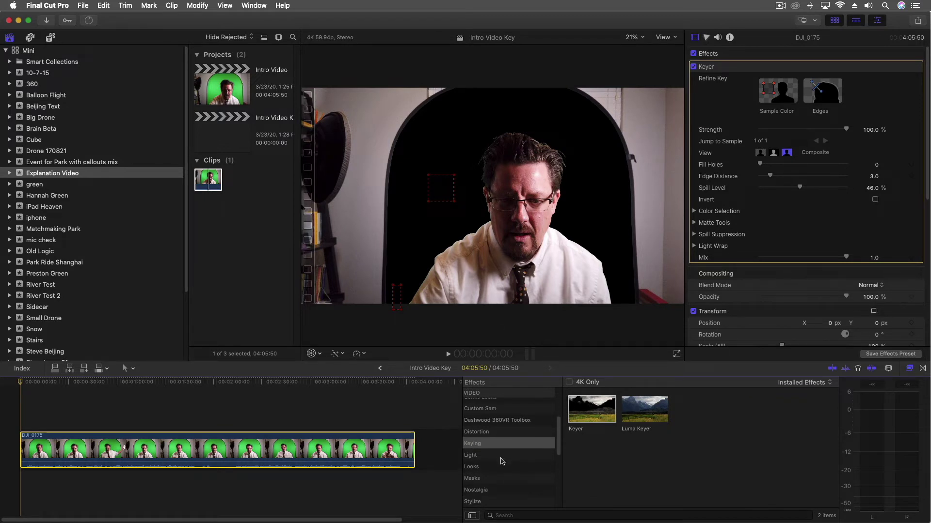
pyautogui.scroll(-1, 499, 462)
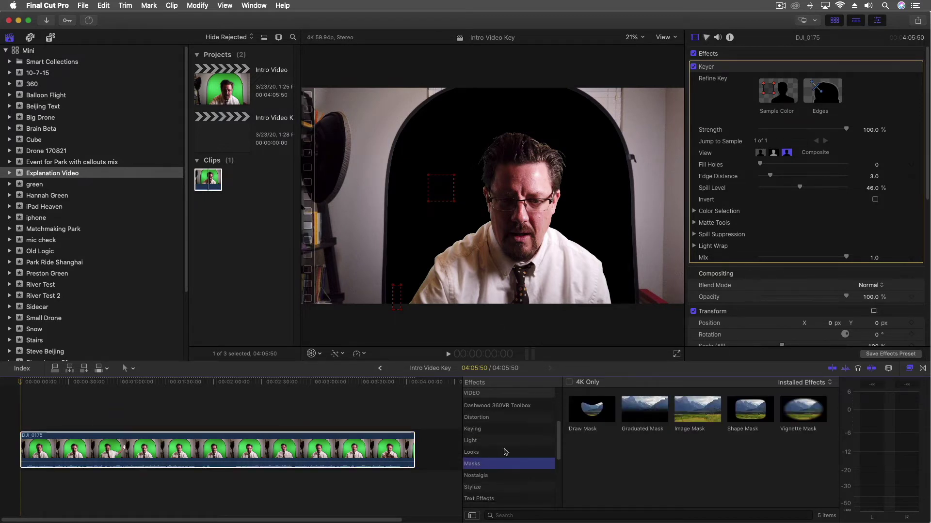
pyautogui.moveTo(596, 413)
pyautogui.mouseDown()
pyautogui.moveTo(252, 439)
pyautogui.moveTo(236, 449)
pyautogui.mouseUp()
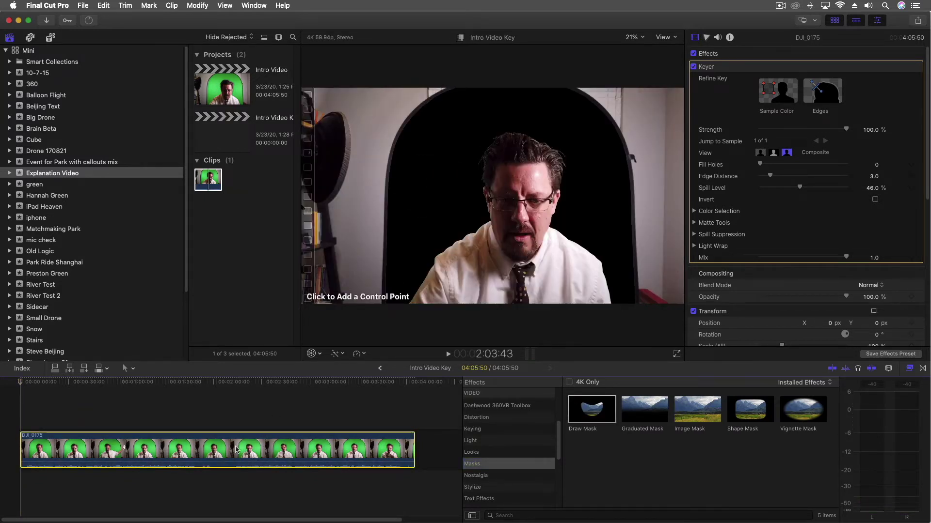
# Draw a closed straight-sided mask around the presenter along the inside of the arched backdrop, extending beyond the picture's top and bottom edges.
pyautogui.click(391, 308)
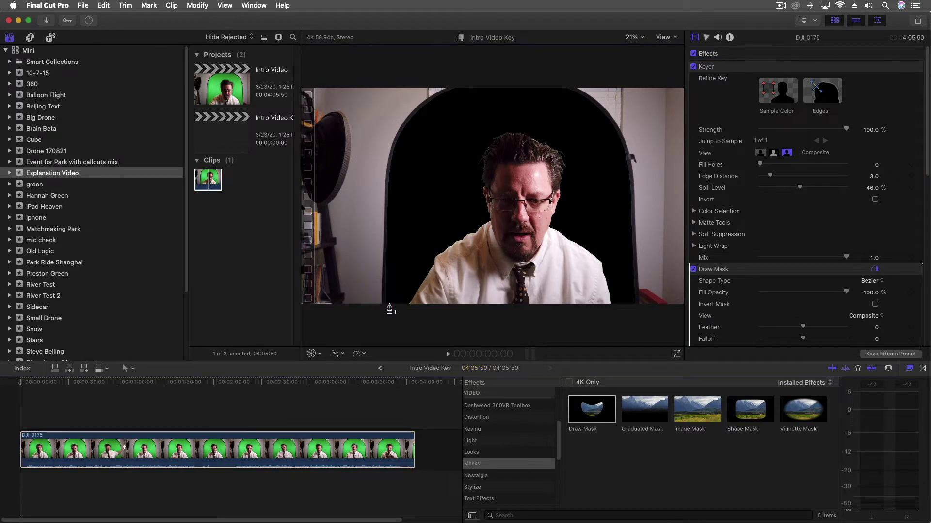
pyautogui.click(392, 168)
pyautogui.click(419, 120)
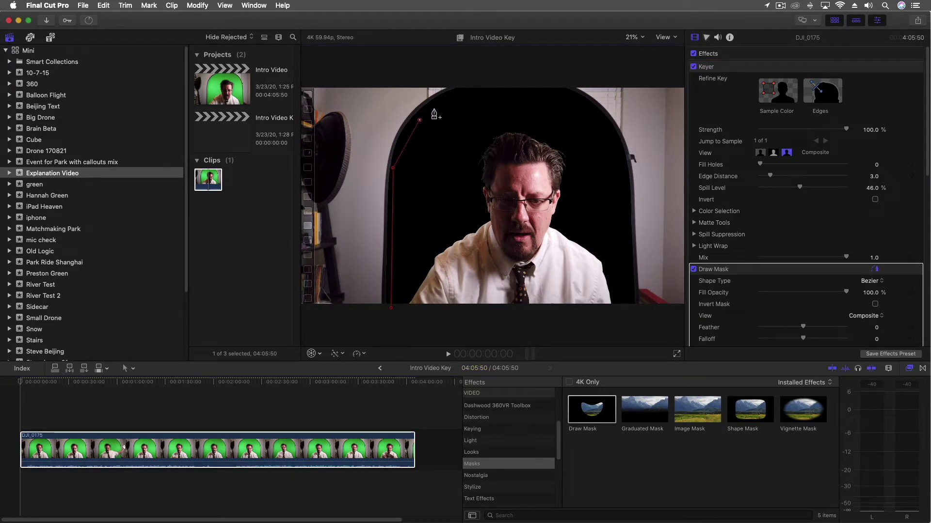
pyautogui.click(480, 71)
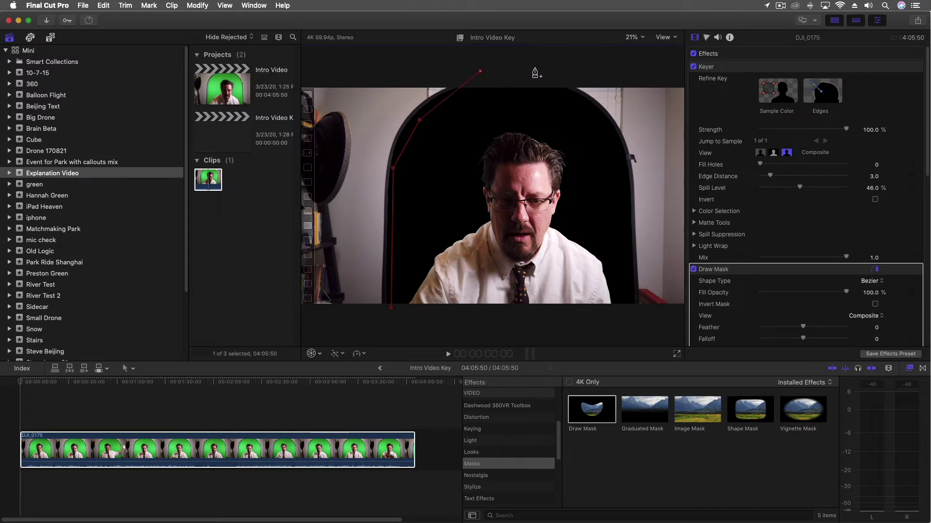
pyautogui.click(535, 68)
pyautogui.click(563, 91)
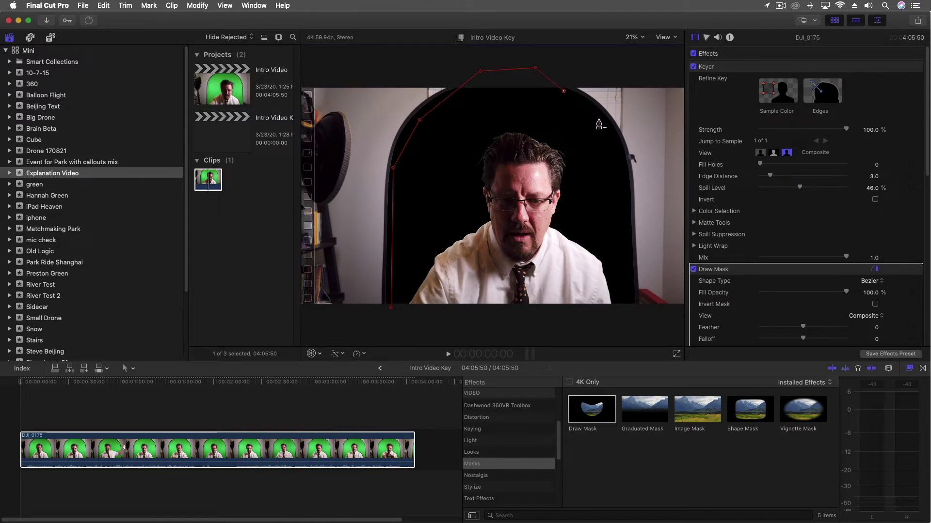
pyautogui.click(623, 162)
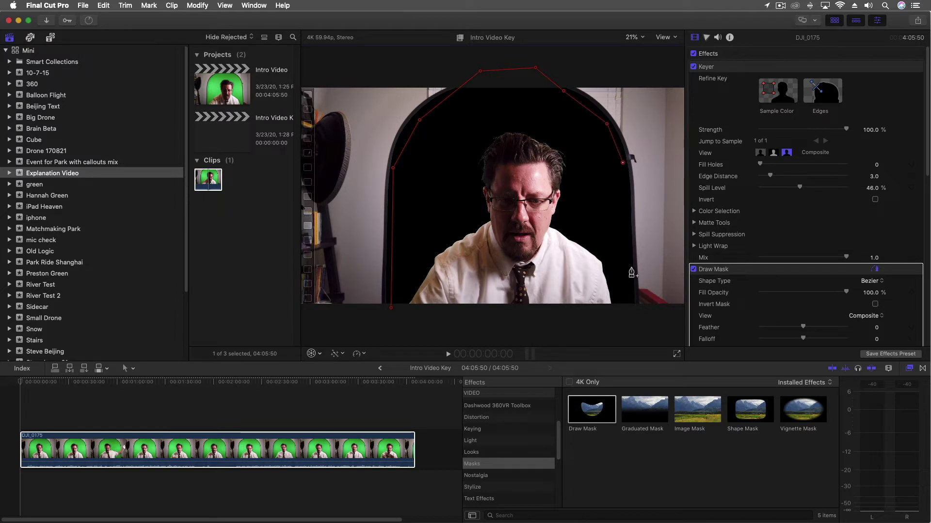
pyautogui.click(630, 269)
pyautogui.click(632, 320)
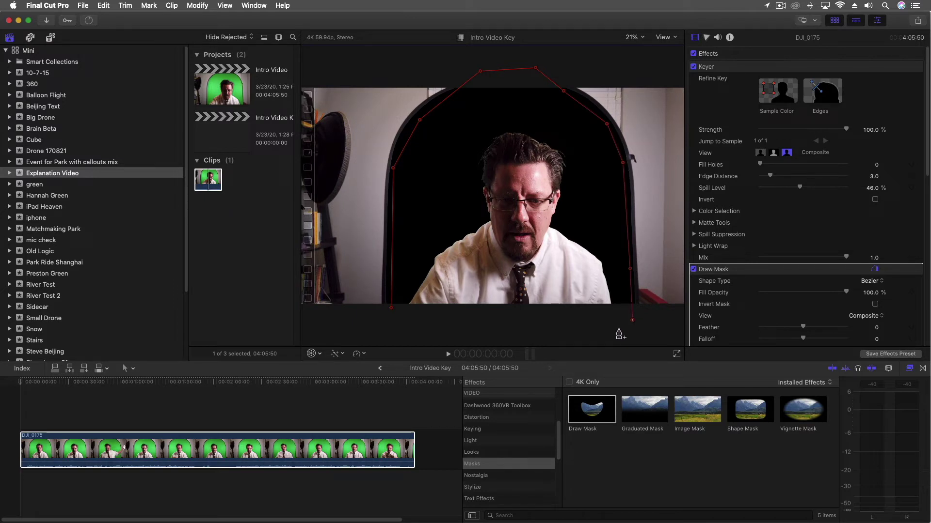
pyautogui.click(391, 308)
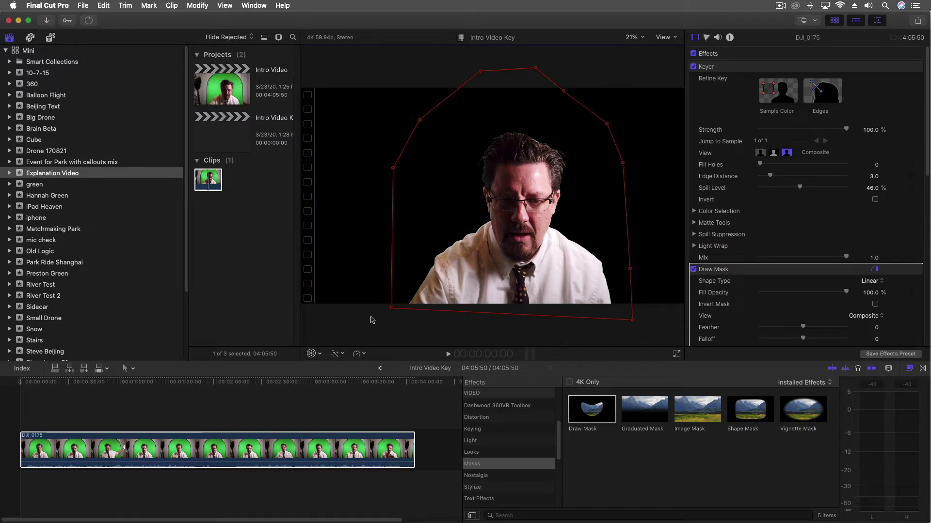
# Play the masked clip from about 10 seconds in to check the key, then park the playhead at about 1:07.
pyautogui.click(285, 450)
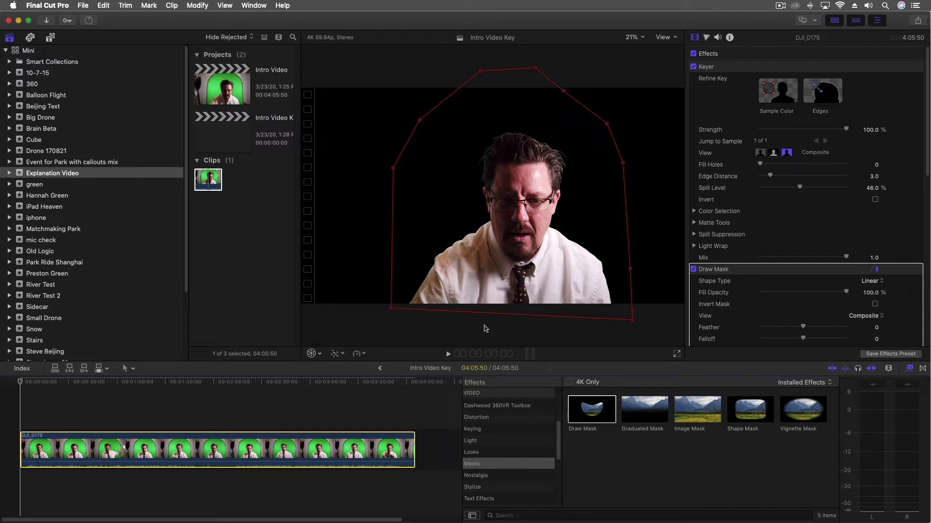
pyautogui.click(37, 384)
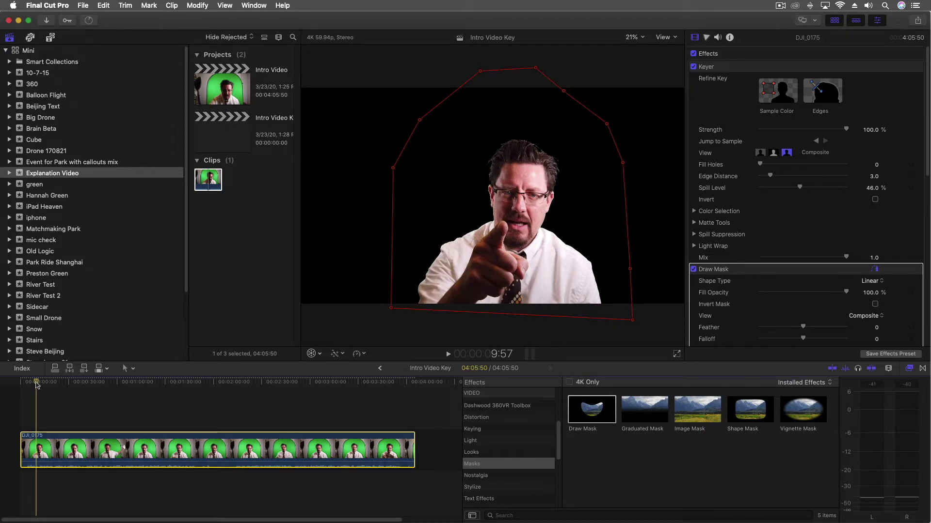
pyautogui.press('space')
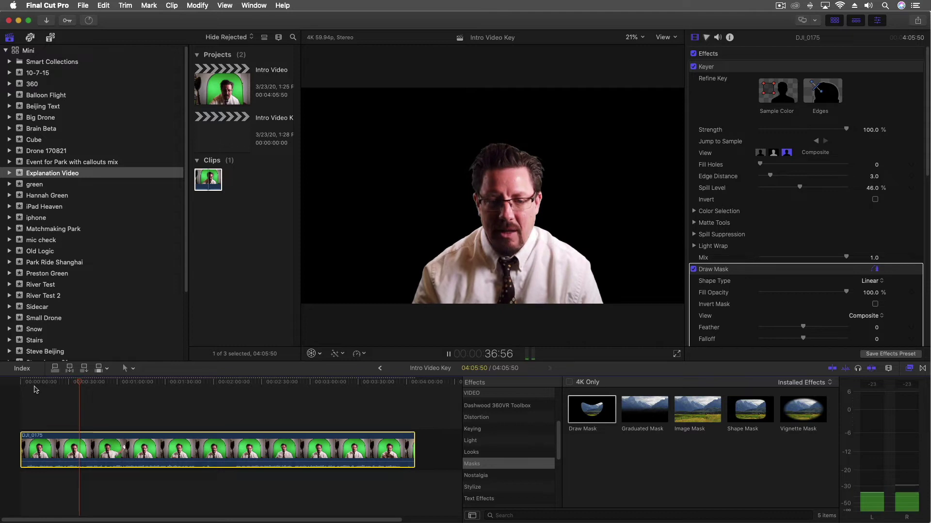
pyautogui.press('space')
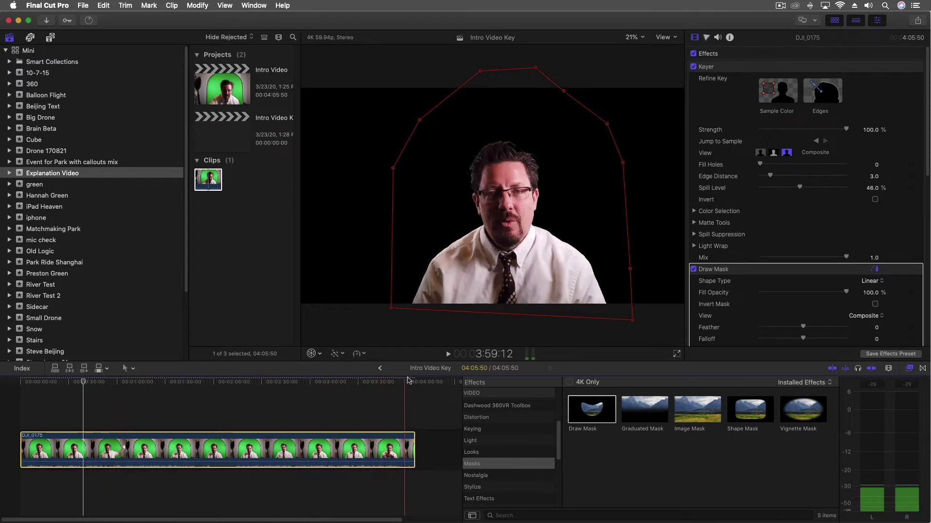
pyautogui.click(130, 382)
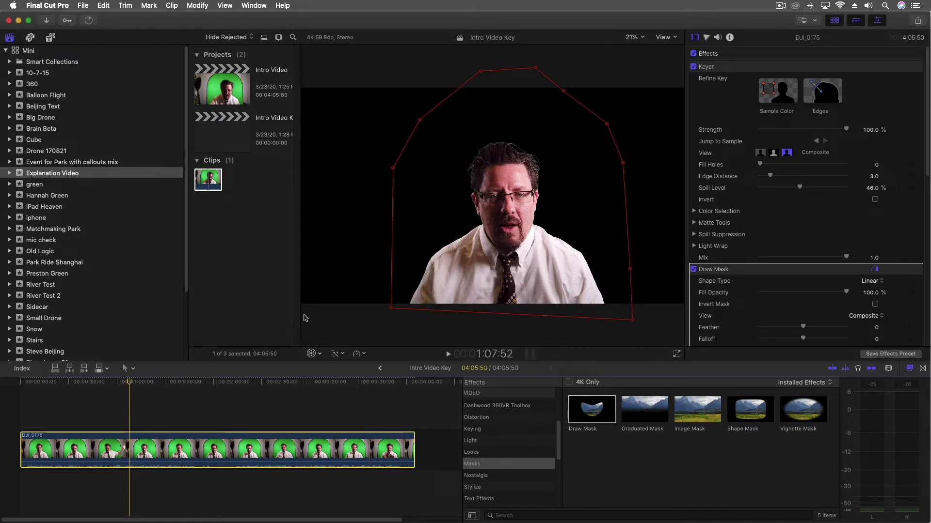
# Add the Gradient generator beneath the DJI_0175 clip and extend it to the clip's full length.
pyautogui.click(51, 37)
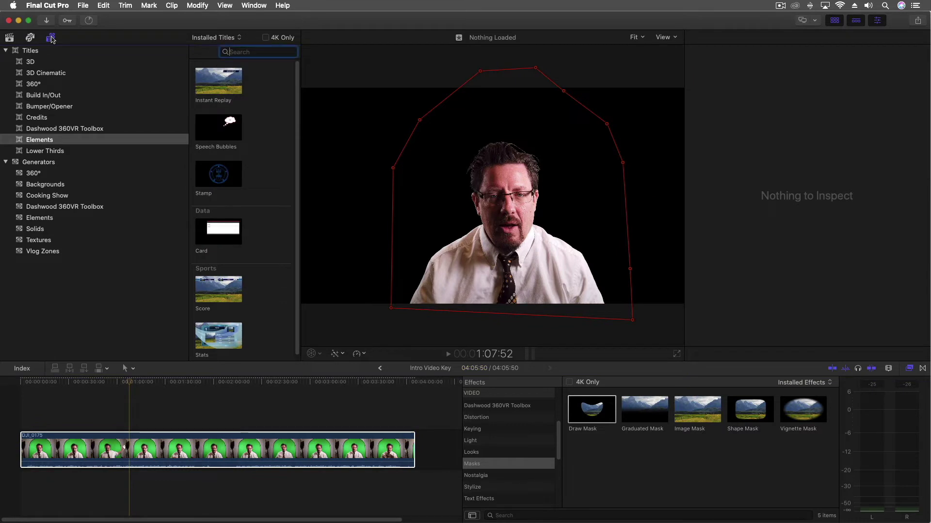
pyautogui.click(39, 188)
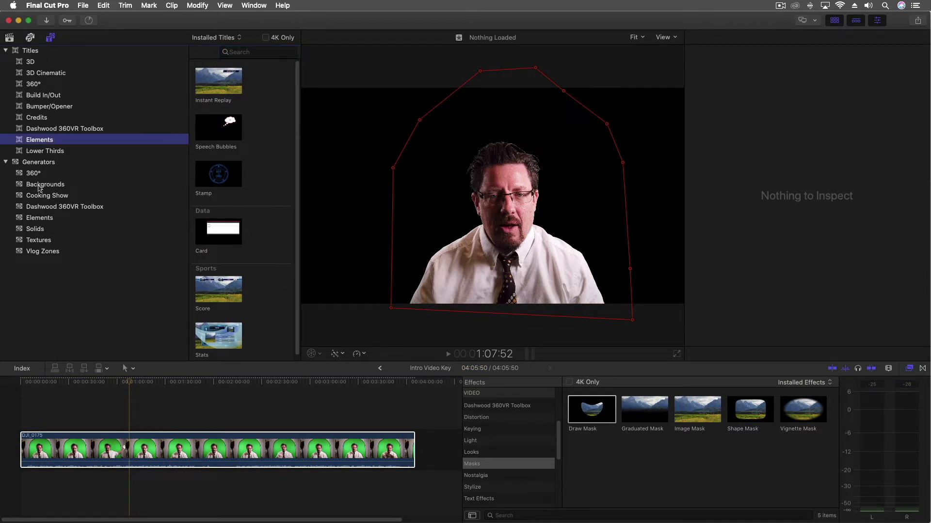
pyautogui.click(46, 219)
pyautogui.click(37, 164)
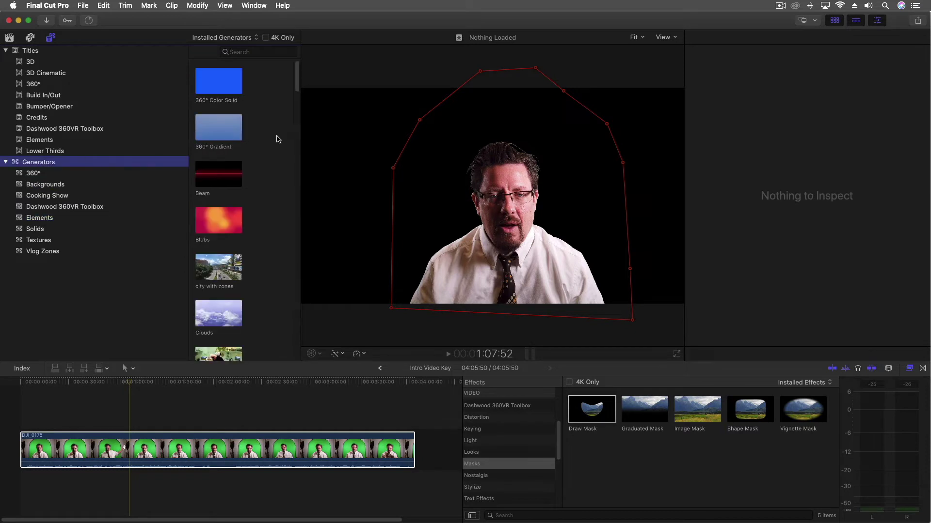
pyautogui.click(222, 132)
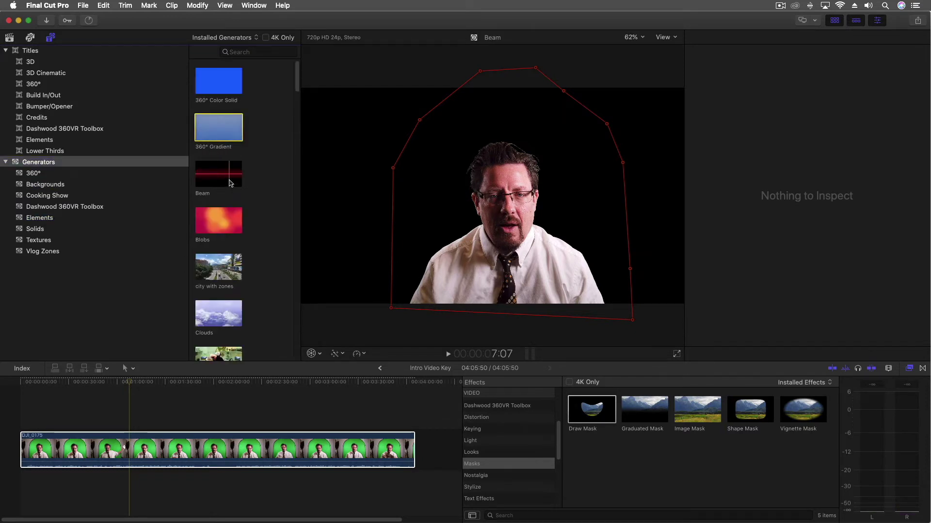
pyautogui.scroll(-5, 227, 160)
pyautogui.scroll(-6, 228, 194)
pyautogui.click(221, 248)
pyautogui.moveTo(219, 247); pyautogui.dragTo(414, 489)
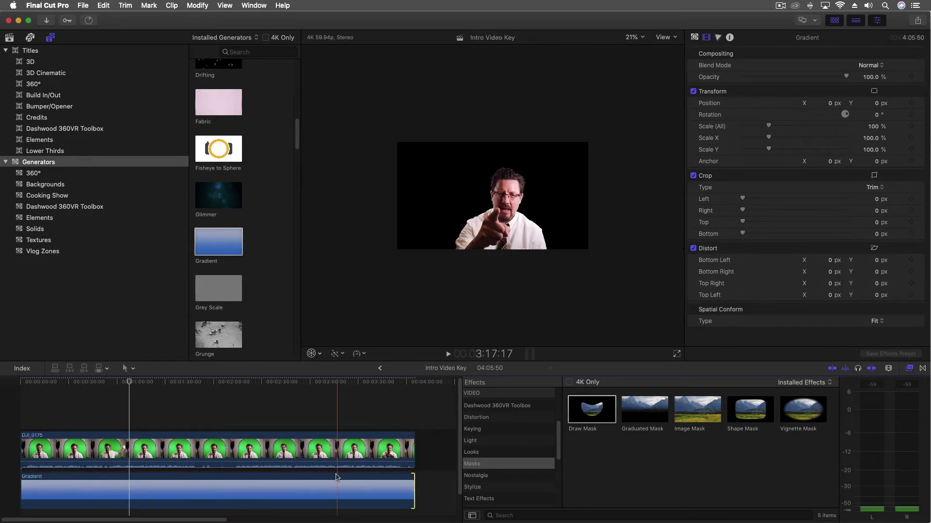
# Make the Gradient background Radial and set Point 1 Y to -0.53 px and Point 2 Y to -1.68 px.
pyautogui.click(155, 391)
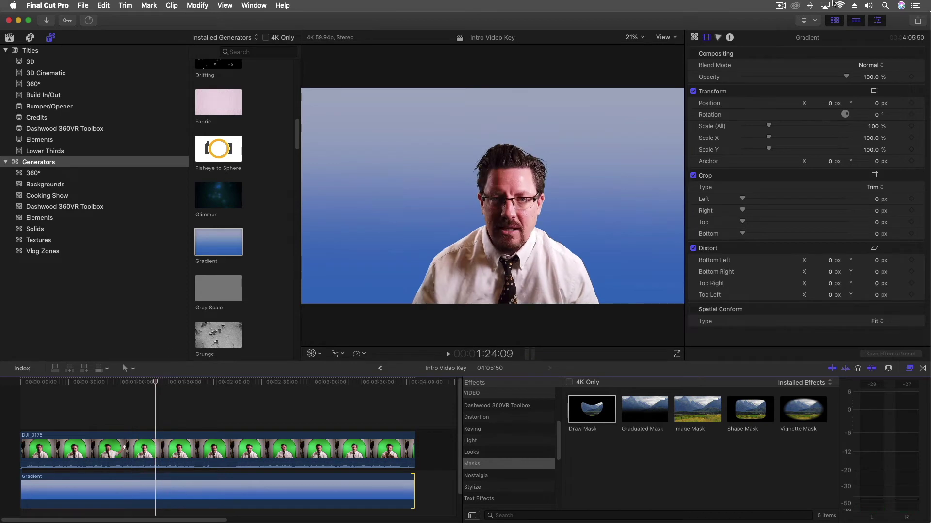
pyautogui.click(695, 38)
pyautogui.click(866, 67)
pyautogui.click(869, 77)
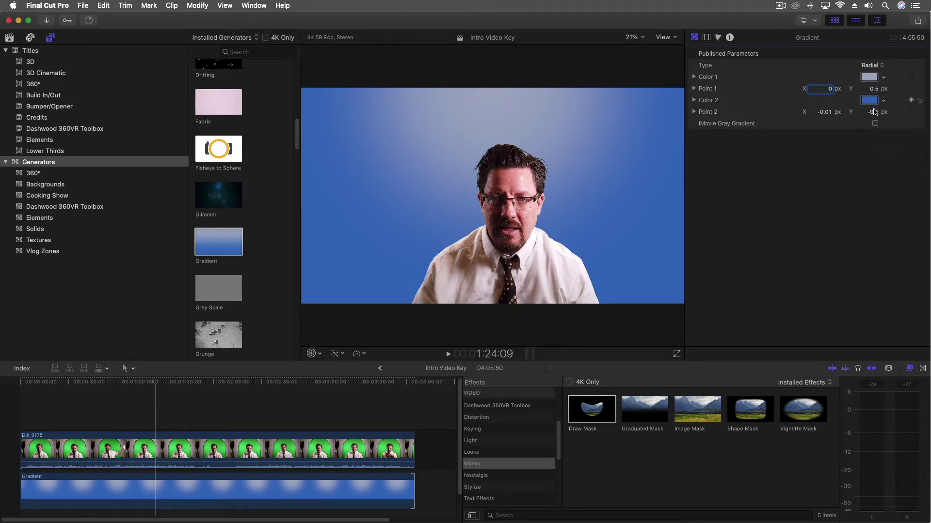
pyautogui.moveTo(873, 111); pyautogui.dragTo(860, 89)
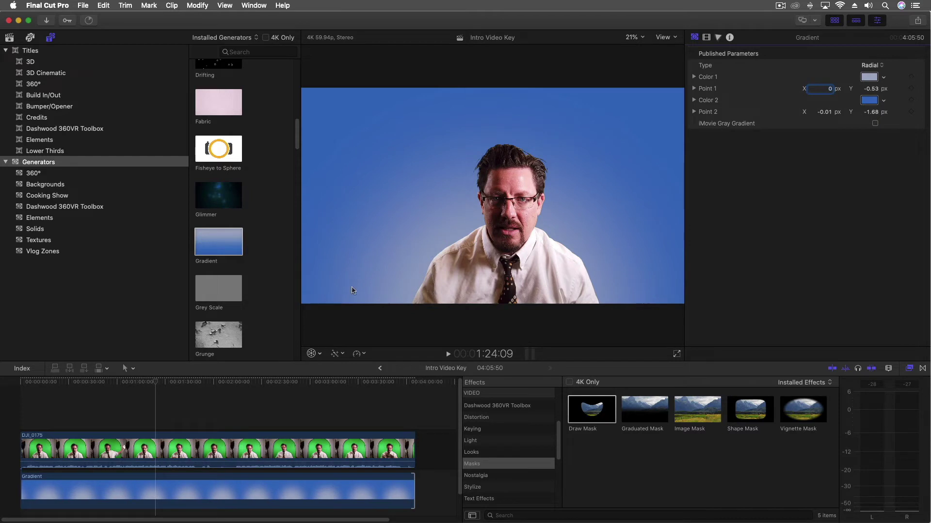
# Set the Gradient background's Color 1 to Silver from the pencil colours.
pyautogui.click(871, 79)
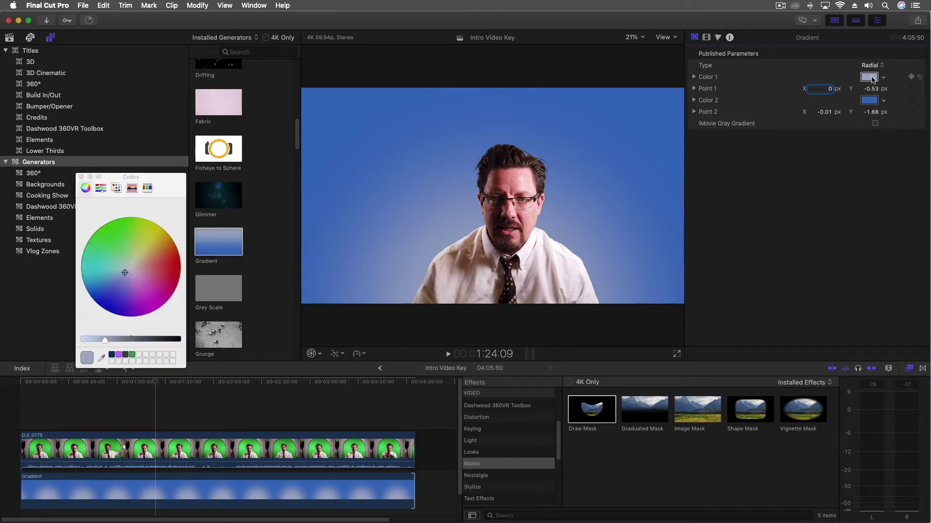
pyautogui.click(146, 190)
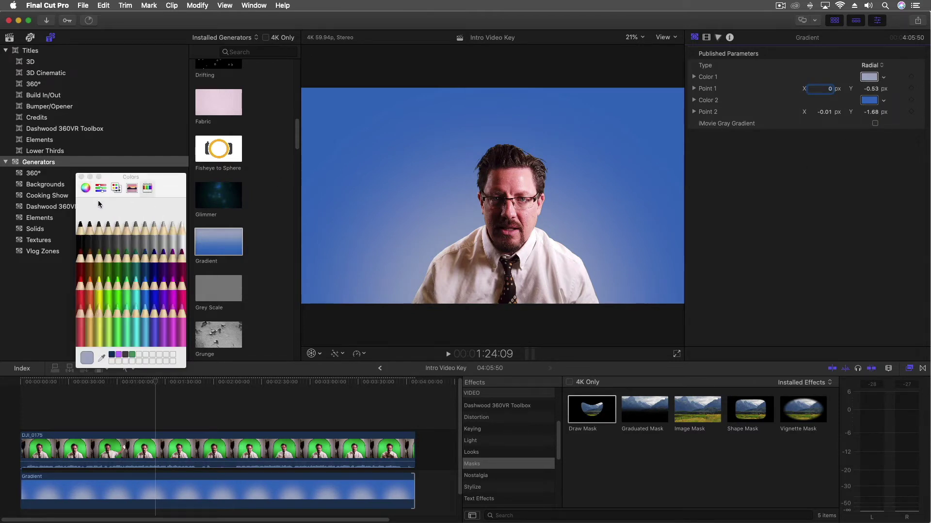
pyautogui.click(164, 228)
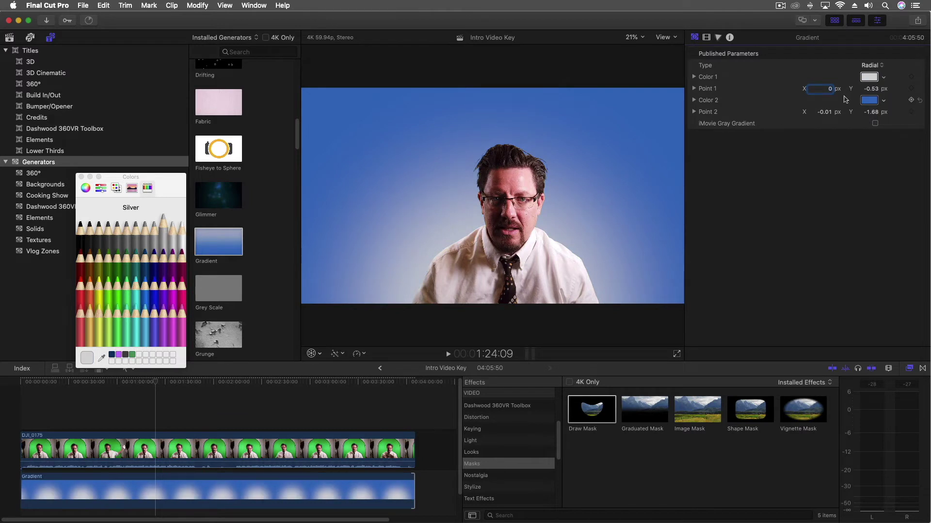
# Try several pencil colours, including Magenta, for the Gradient's Color 2 and settle on Tungsten.
pyautogui.click(872, 102)
pyautogui.click(98, 225)
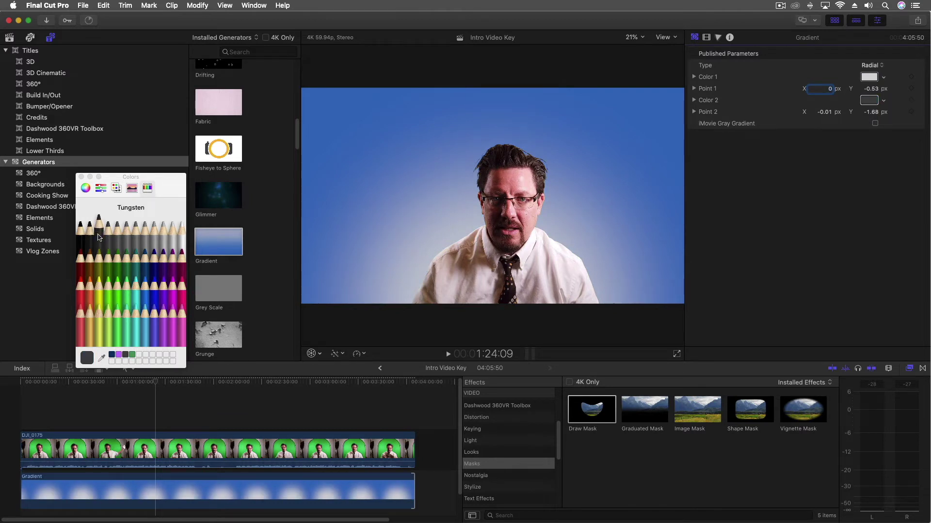
pyautogui.click(107, 242)
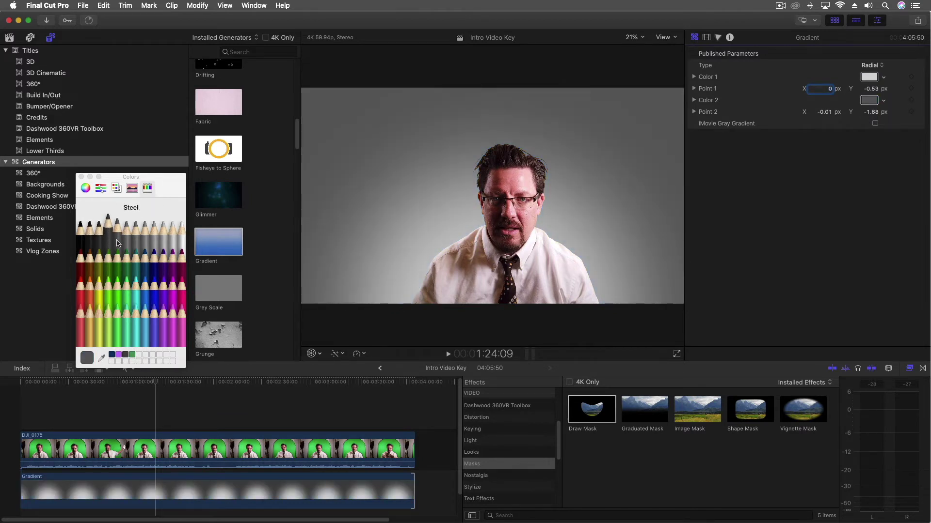
pyautogui.click(90, 283)
pyautogui.click(81, 284)
pyautogui.click(154, 283)
pyautogui.click(172, 284)
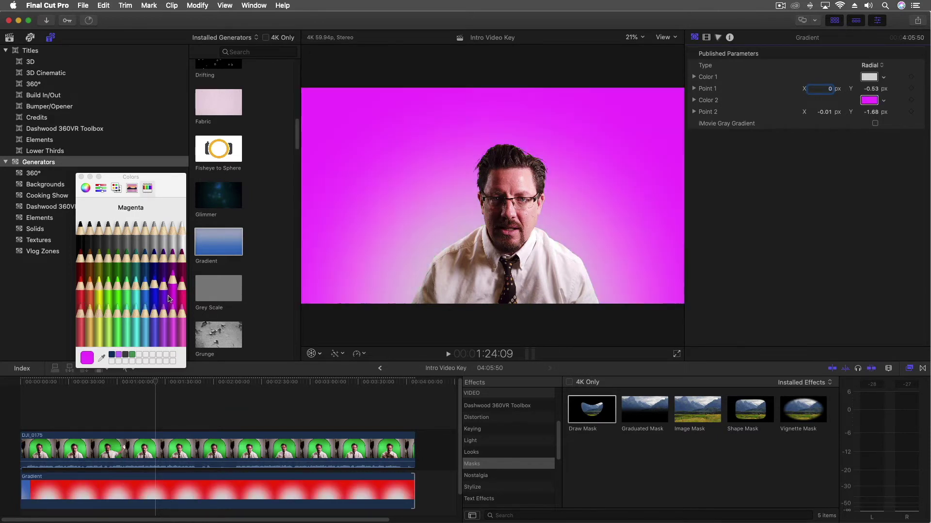
pyautogui.click(99, 237)
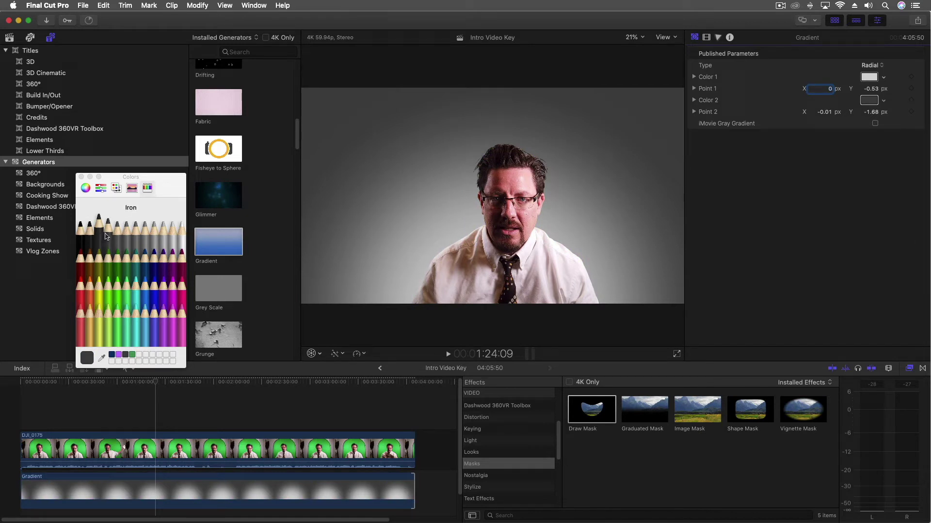
# Transform the DJI_0175 clip: scale it to 139% and reposition the presenter so he is centred and fills the lower frame.
pyautogui.click(204, 450)
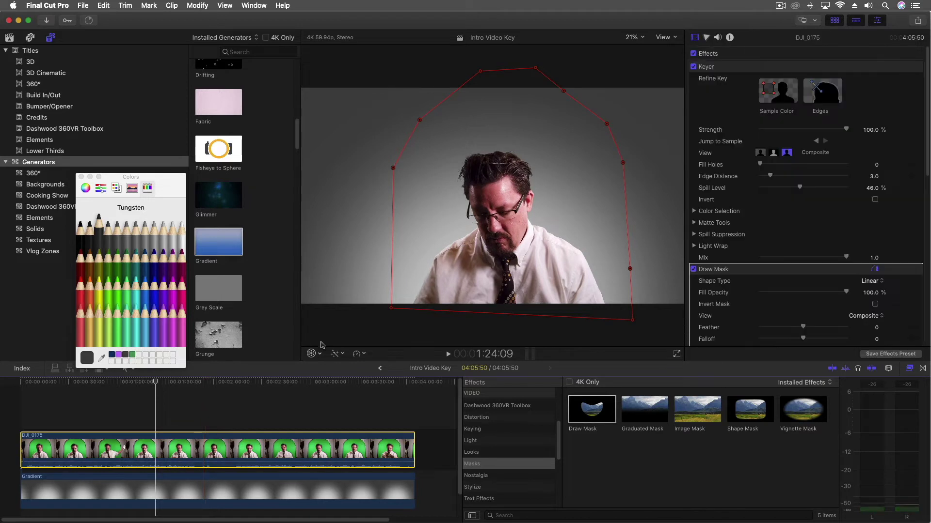
pyautogui.click(319, 357)
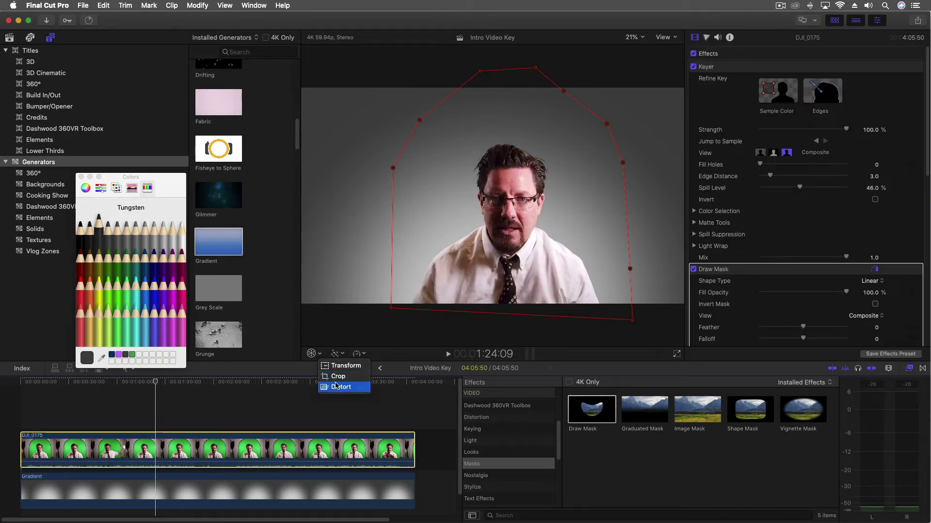
pyautogui.click(344, 367)
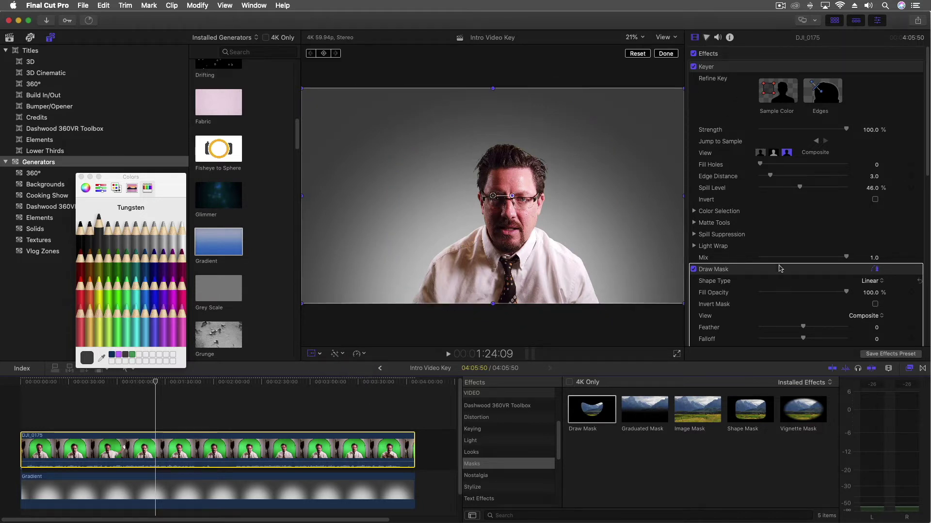
pyautogui.scroll(-10, 708, 109)
pyautogui.scroll(5, 708, 109)
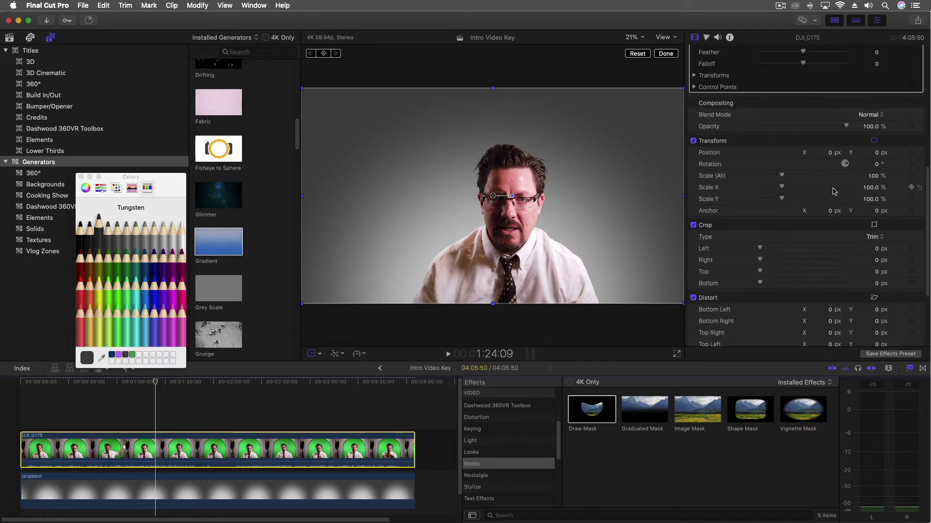
pyautogui.moveTo(873, 176); pyautogui.dragTo(872, 176)
pyautogui.moveTo(557, 277); pyautogui.dragTo(539, 248)
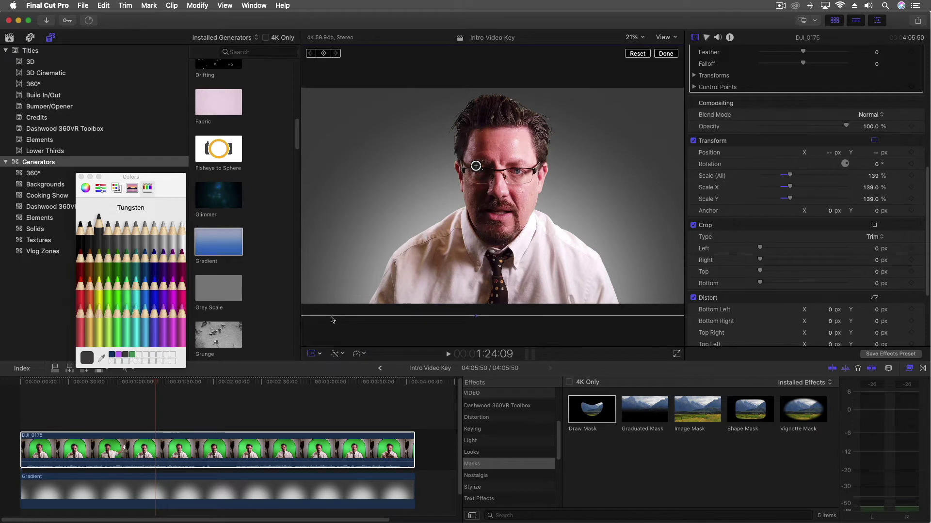
pyautogui.click(665, 53)
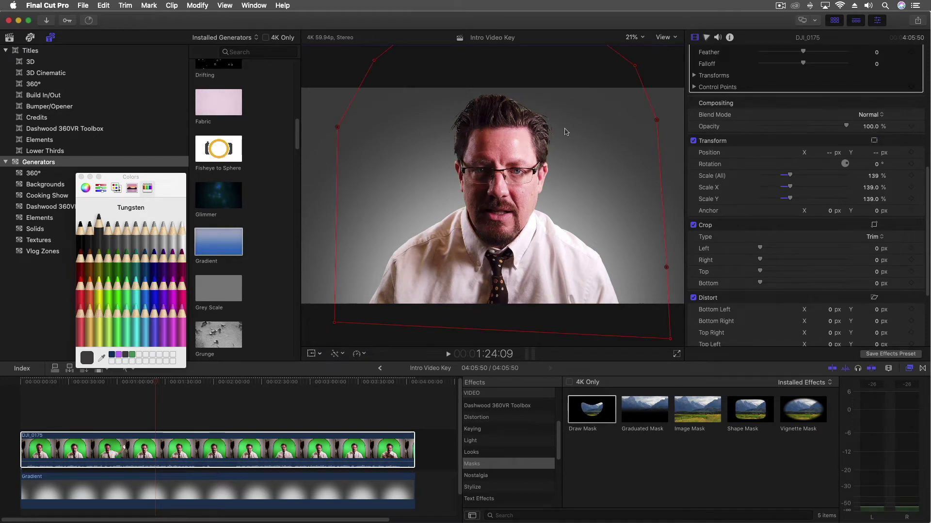
# Play the finished composite from the start of the timeline to review it.
pyautogui.click(22, 387)
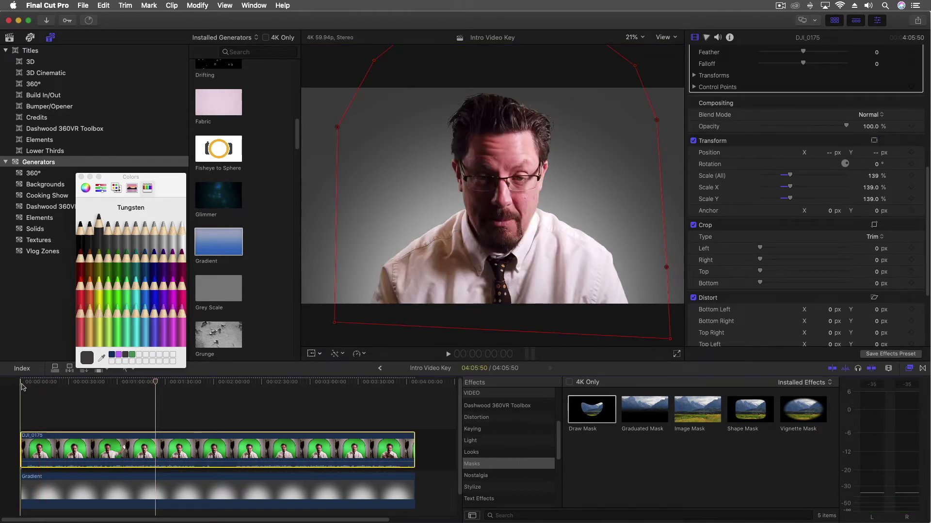
pyautogui.press('space')
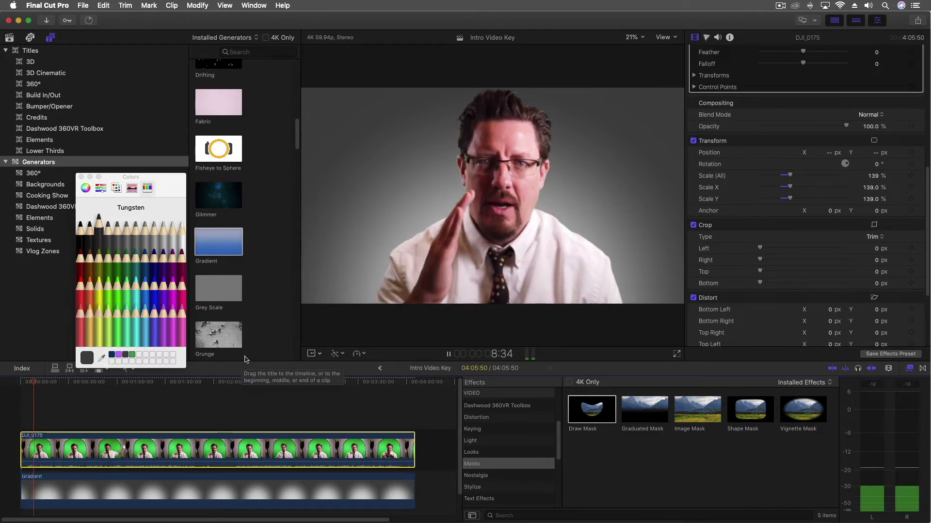
# Play part of the composite with the viewer set to Better Quality, and return it to Better Performance.
pyautogui.press('space')
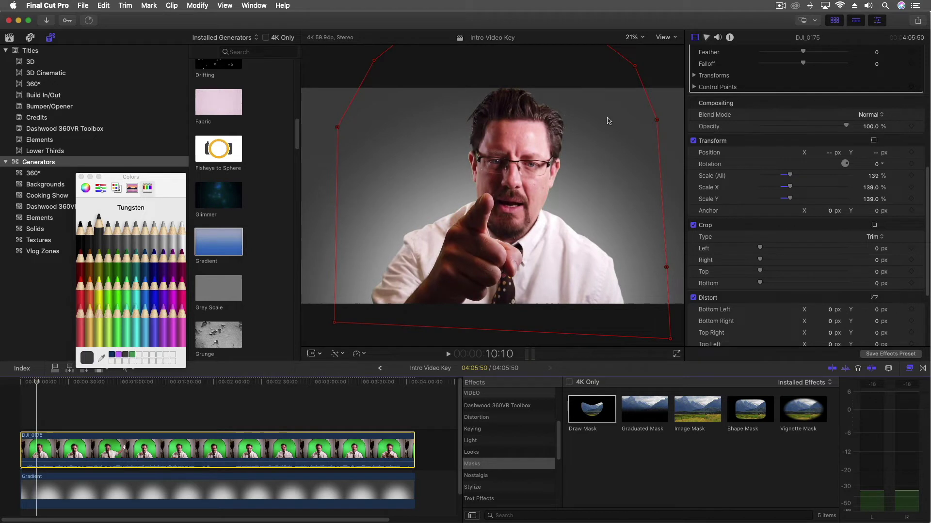
pyautogui.click(663, 38)
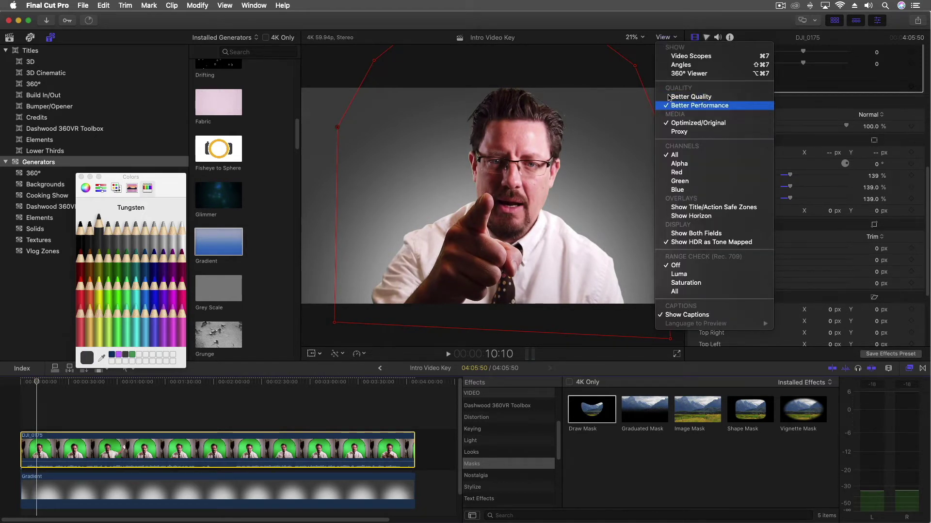
pyautogui.click(693, 98)
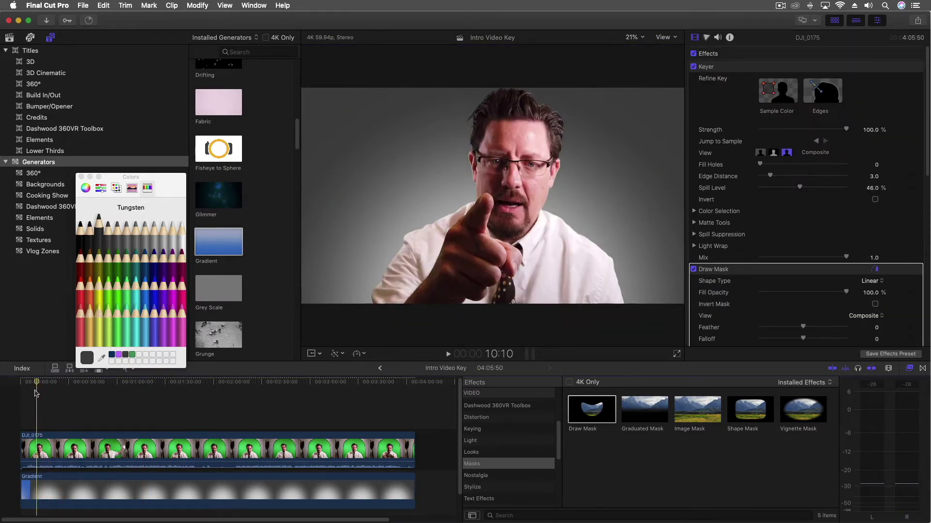
pyautogui.press('space')
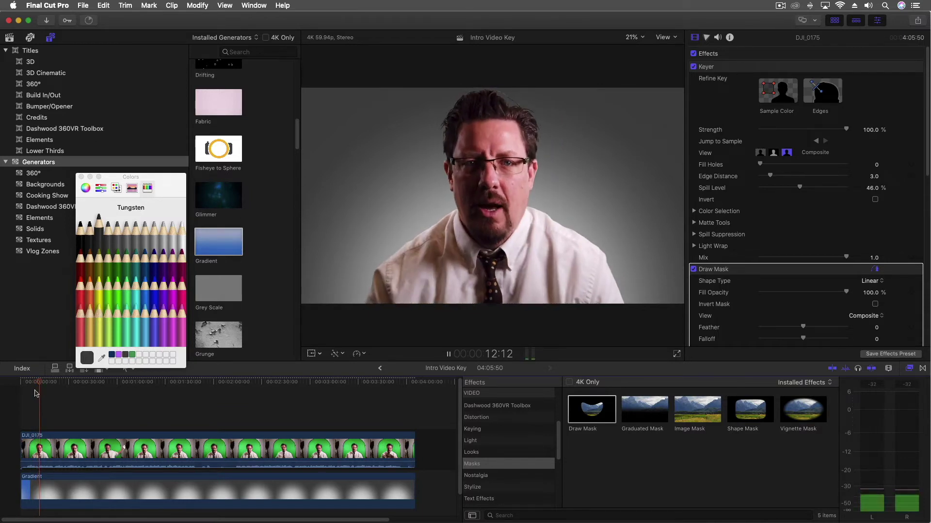
pyautogui.press('space')
pyautogui.click(663, 43)
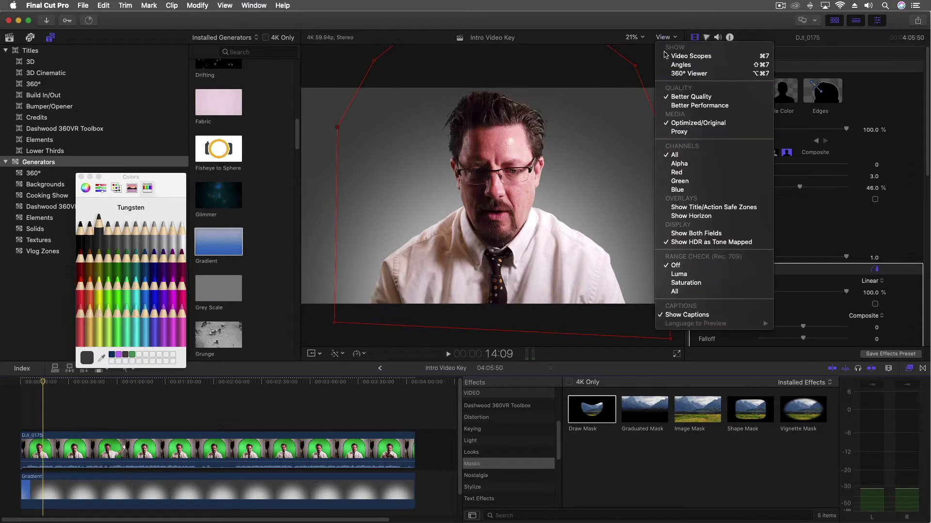
pyautogui.click(671, 107)
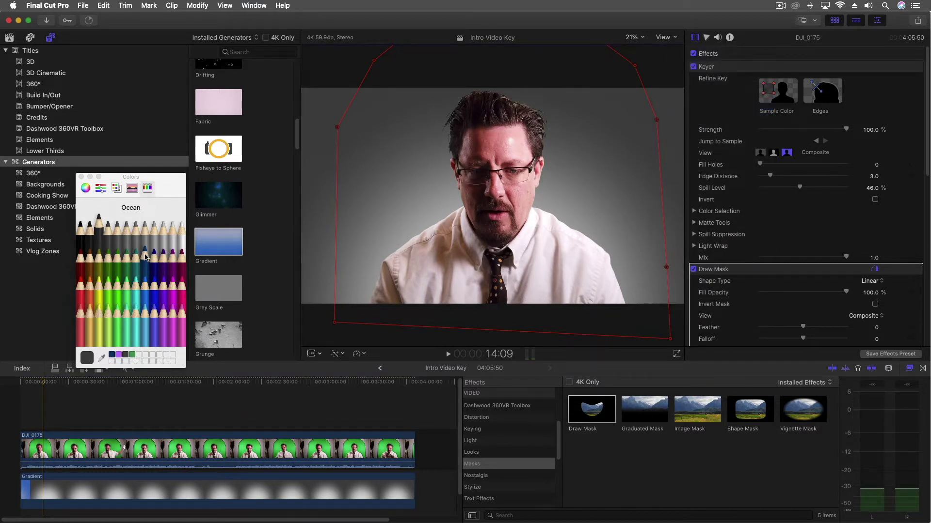
# Check the progress of the Intro Video no Key export in the background tasks.
pyautogui.click(89, 20)
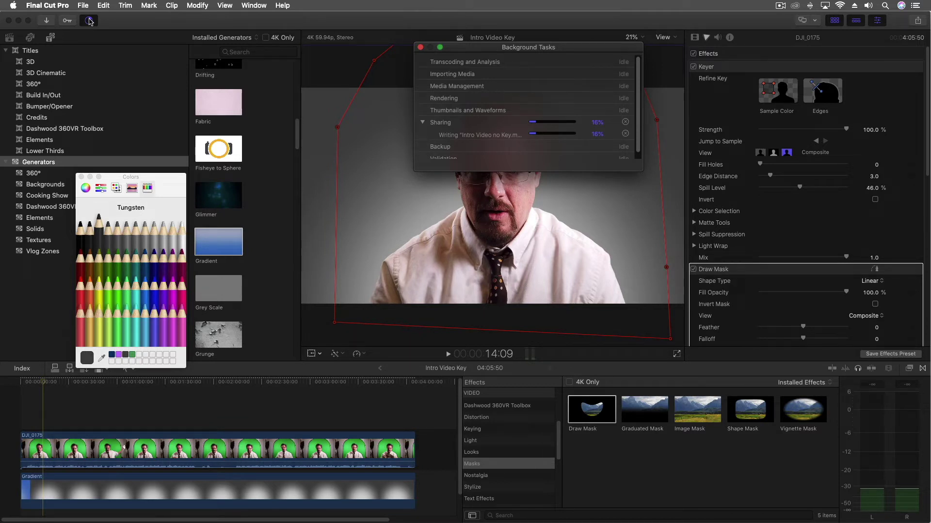
pyautogui.click(89, 21)
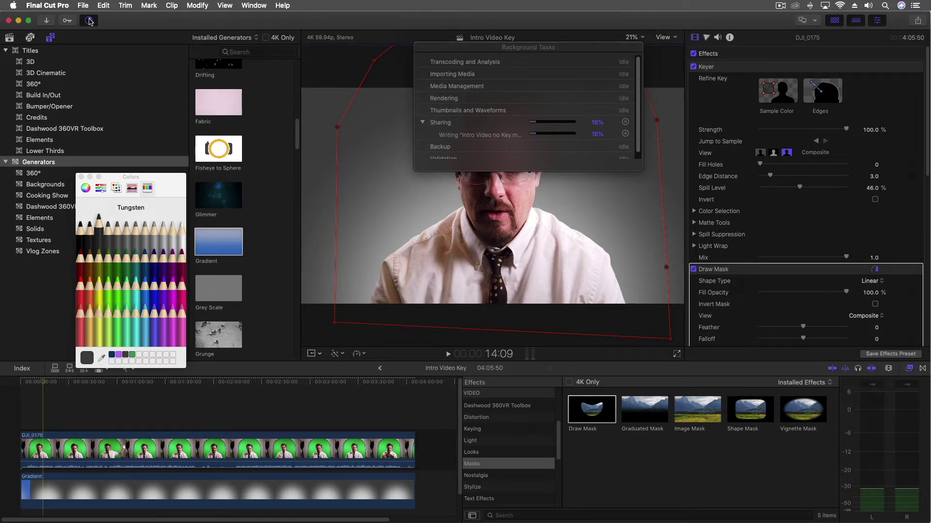
pyautogui.click(420, 47)
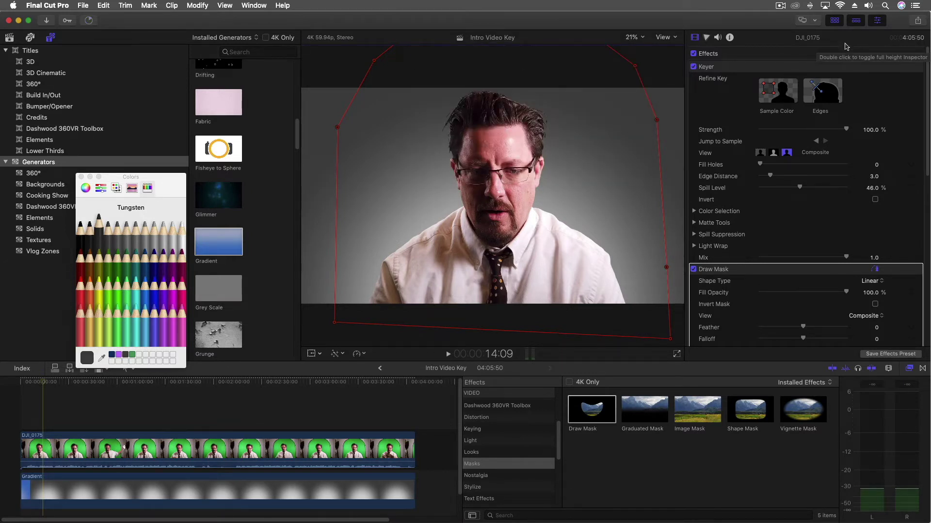
# Export the project with the Apple Devices 1080p preset as Intro Video Key in the YouTube Explanation Video folder.
pyautogui.click(917, 23)
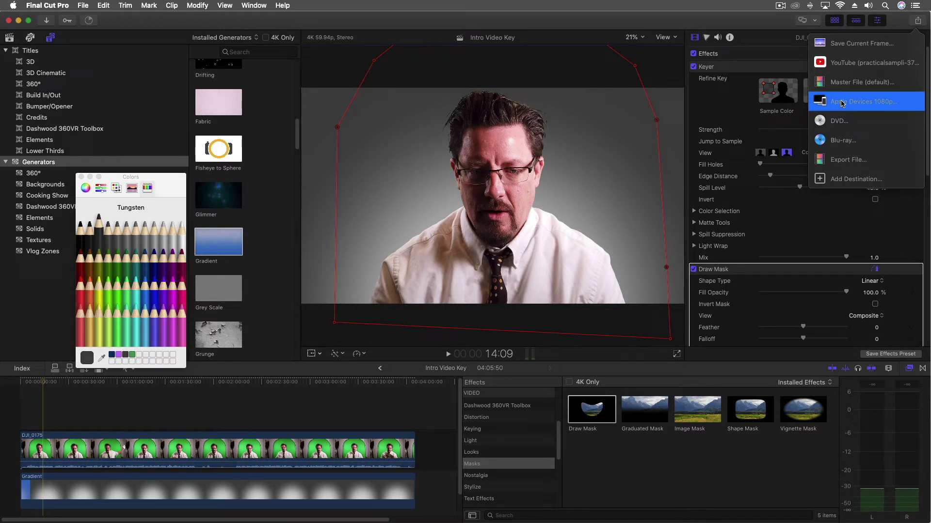
pyautogui.click(842, 103)
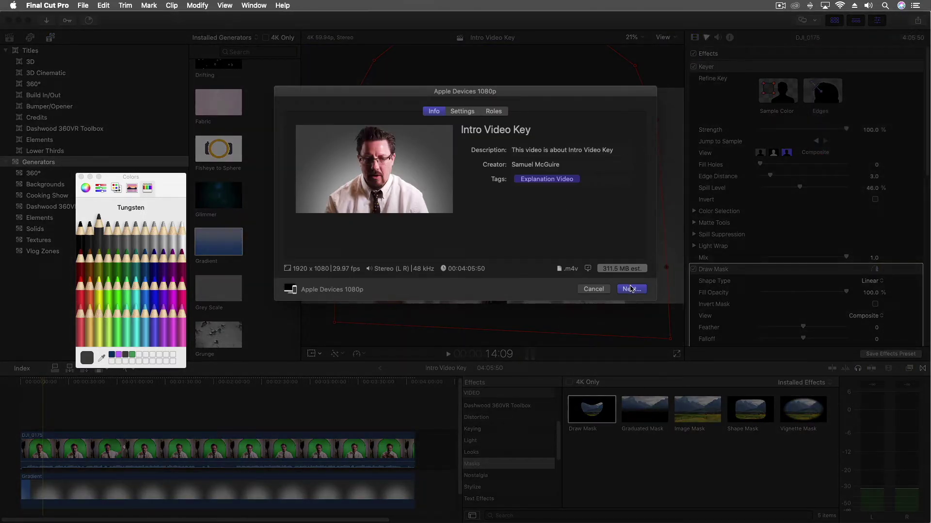
pyautogui.click(630, 289)
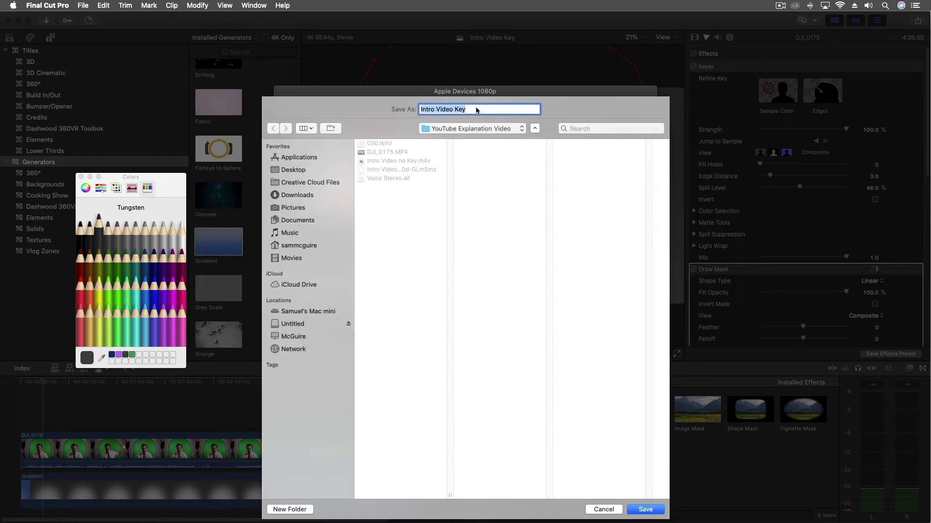
pyautogui.click(477, 110)
pyautogui.click(645, 510)
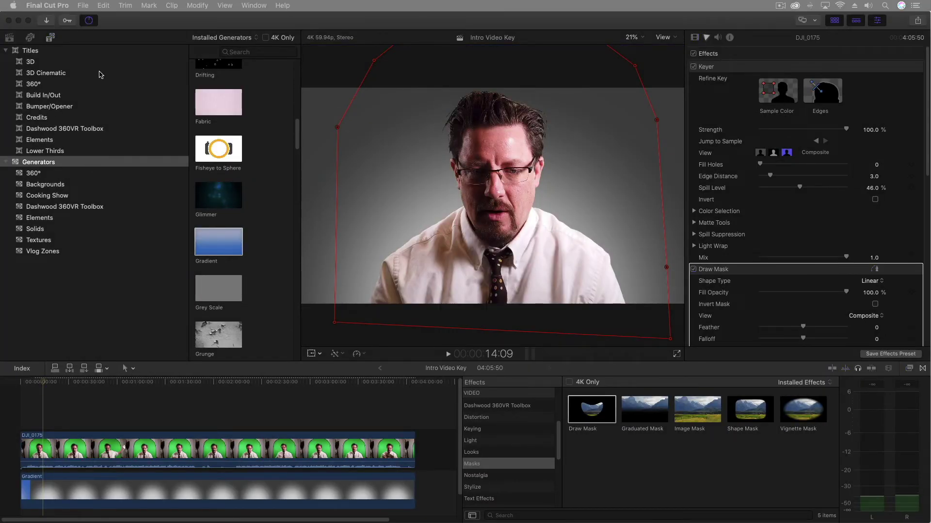
# Create a new project named Full Video in the Explanation Video event.
pyautogui.click(10, 39)
pyautogui.click(230, 269)
pyautogui.rightClick(215, 241)
pyautogui.press('Escape')
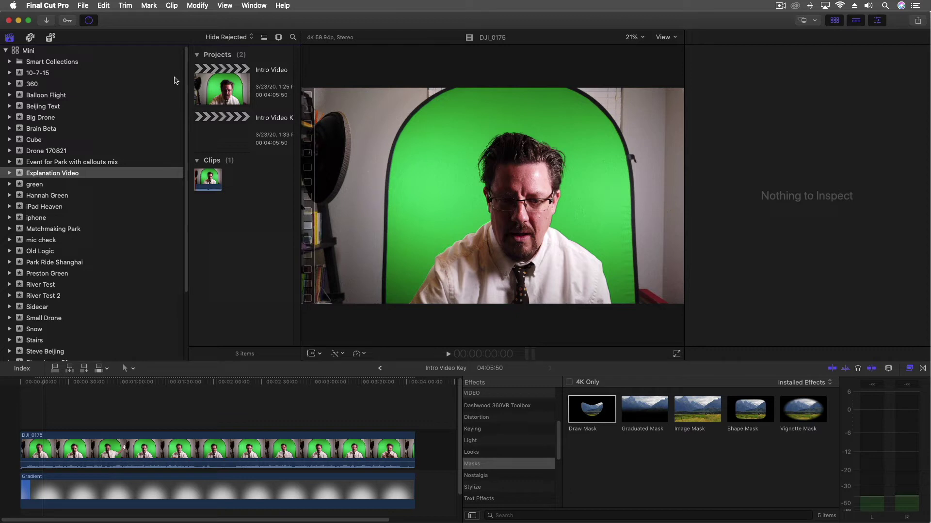
pyautogui.click(82, 5)
pyautogui.moveTo(86, 19)
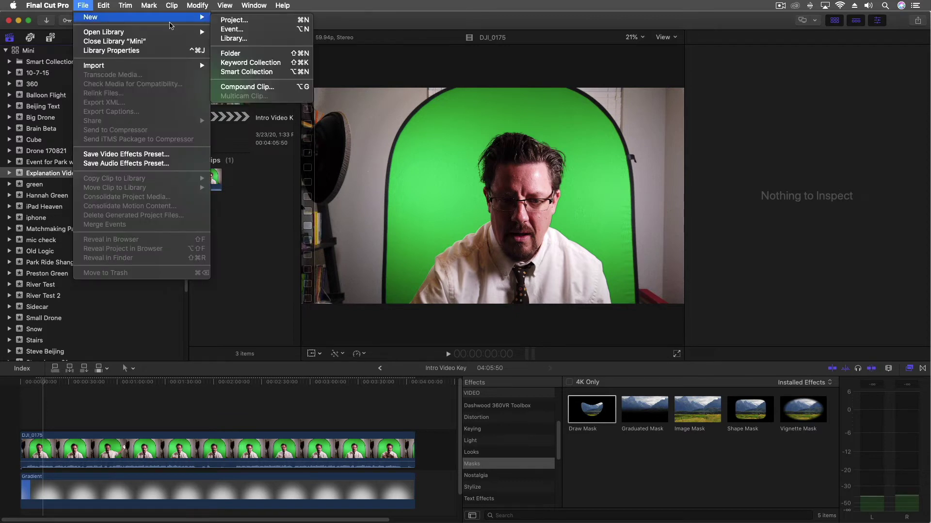
pyautogui.click(235, 19)
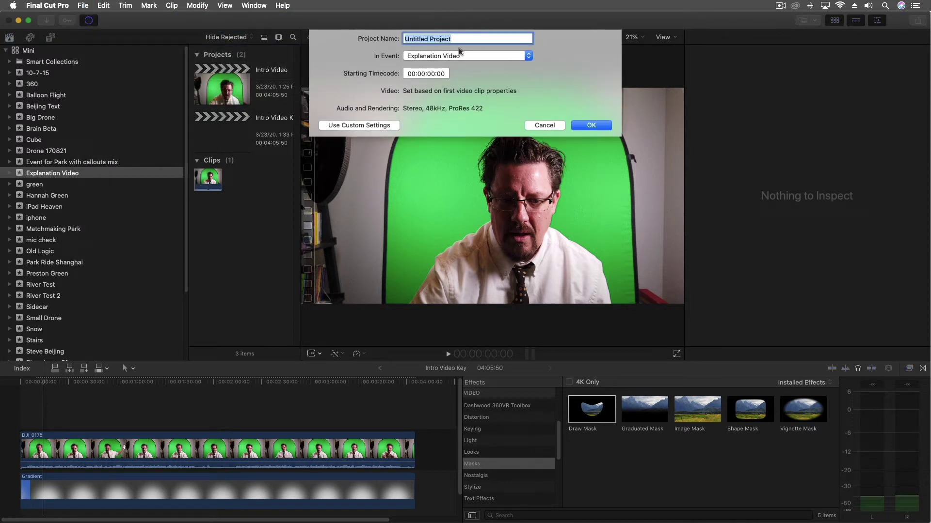
pyautogui.write('Full')
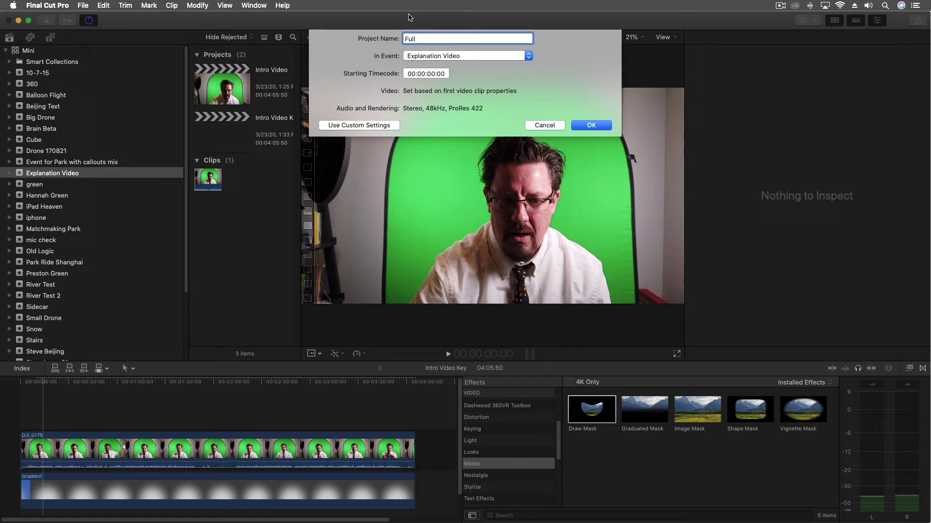
pyautogui.write(' Video')
pyautogui.press('Return')
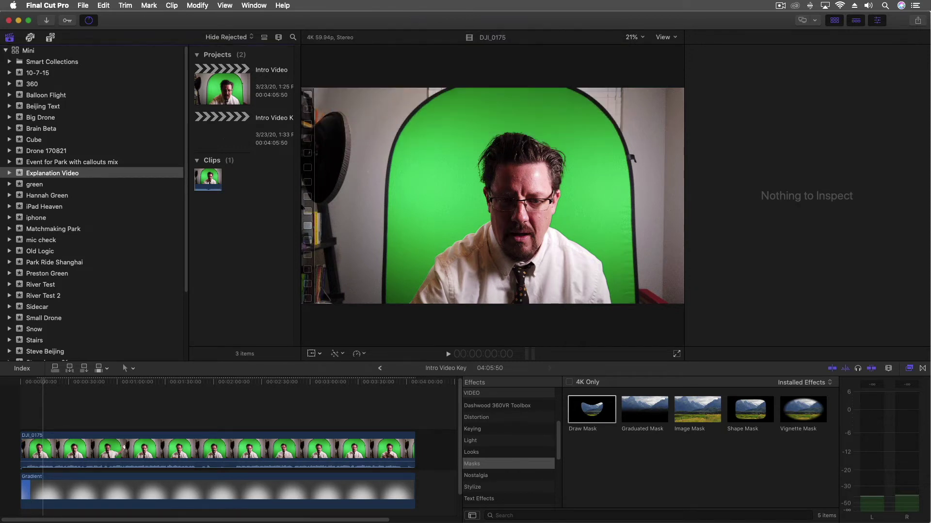
# Switch to Finder and place Intro Video no Key.m4v from the YouTube Explanation Video folder at the start of the Full Video timeline.
pyautogui.press('super+Tab')
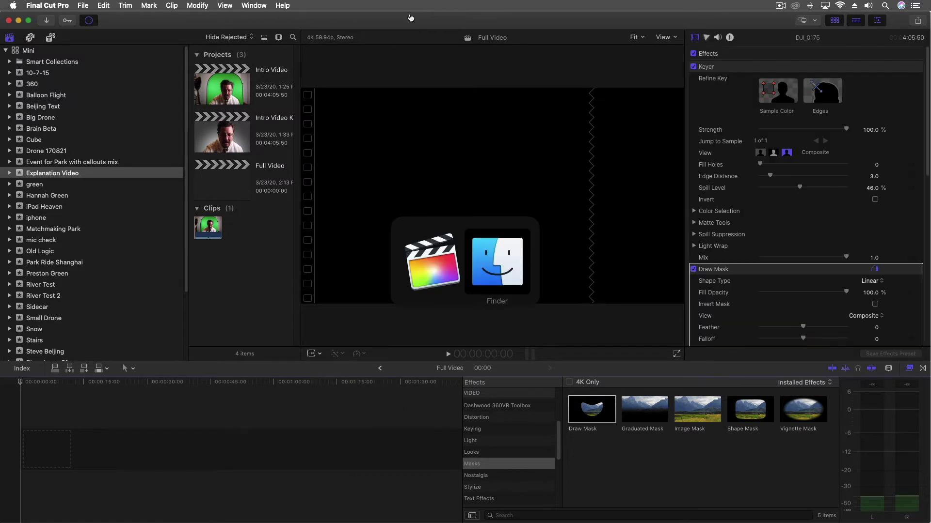
pyautogui.click(569, 262)
pyautogui.moveTo(569, 262); pyautogui.dragTo(596, 232)
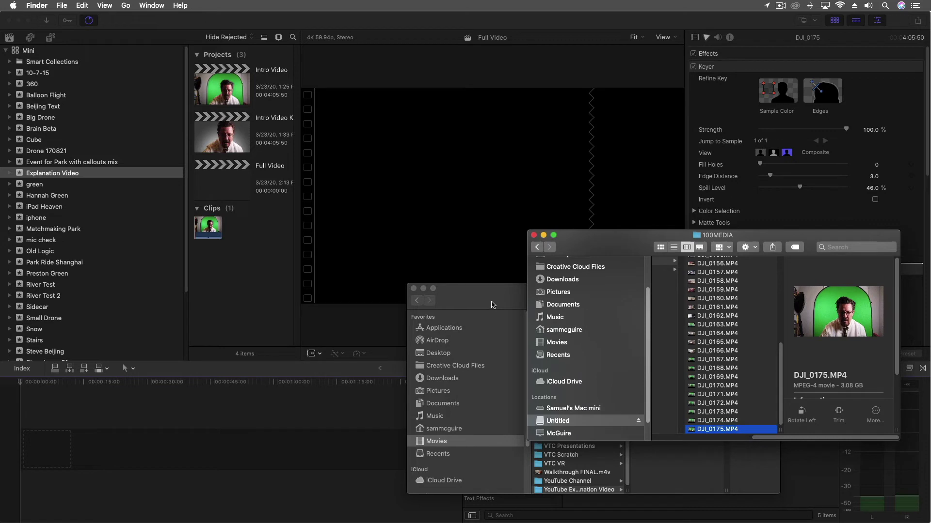
pyautogui.moveTo(492, 306); pyautogui.dragTo(505, 202)
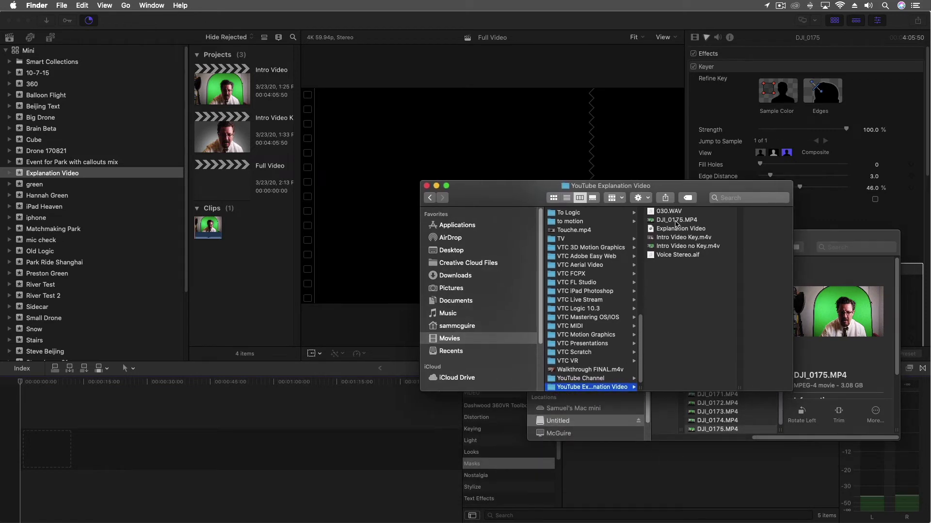
pyautogui.click(665, 247)
pyautogui.scroll(-3, 680, 293)
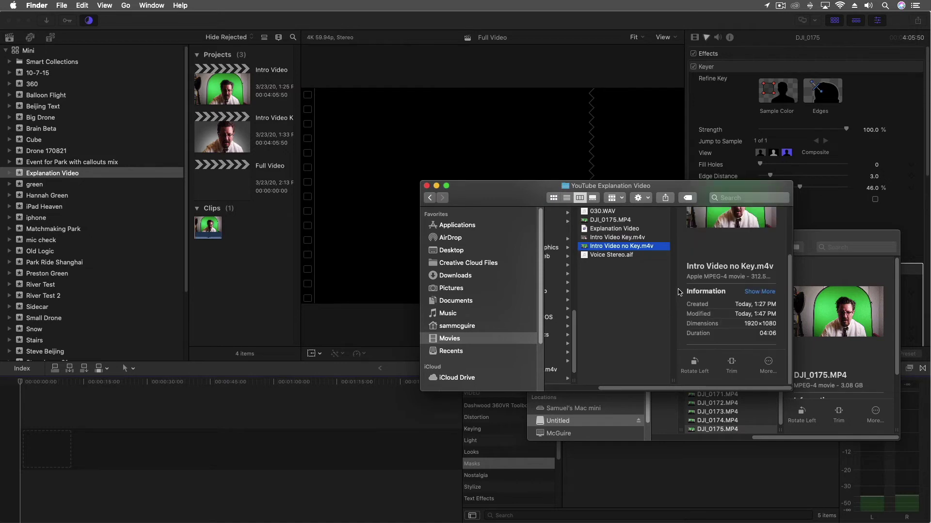
pyautogui.scroll(3, 679, 294)
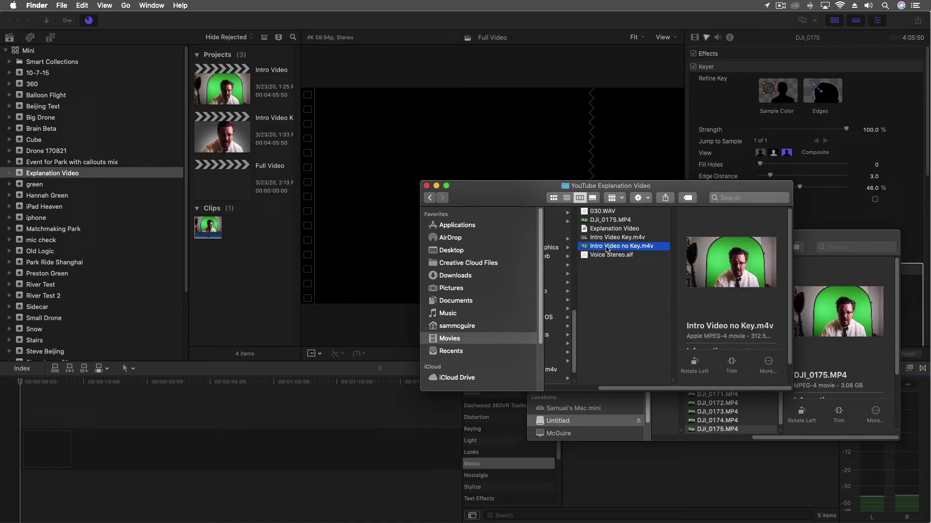
pyautogui.moveTo(607, 248); pyautogui.dragTo(41, 451)
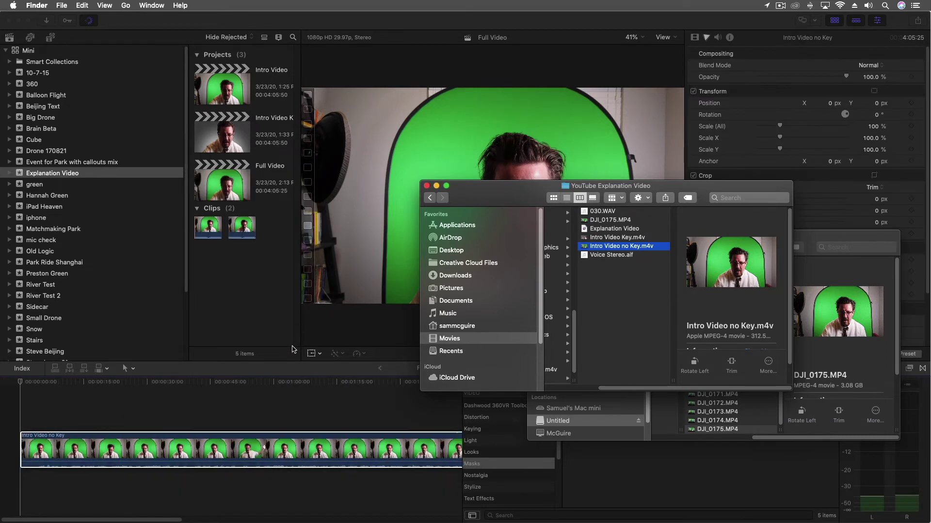
# Add Intro Video Key.m4v from the Finder folder to the timeline directly after the Intro Video no Key clip.
pyautogui.click(287, 412)
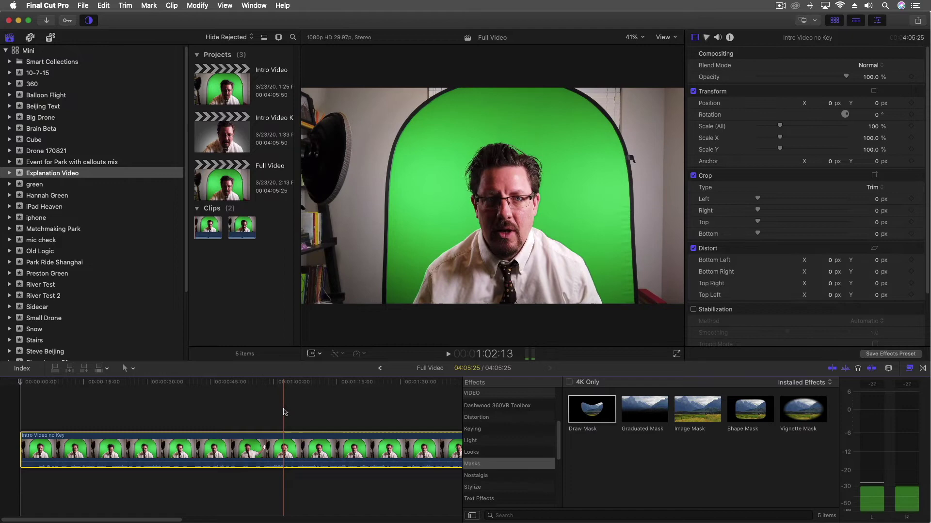
pyautogui.press('super+minus')
pyautogui.press('super+minus')
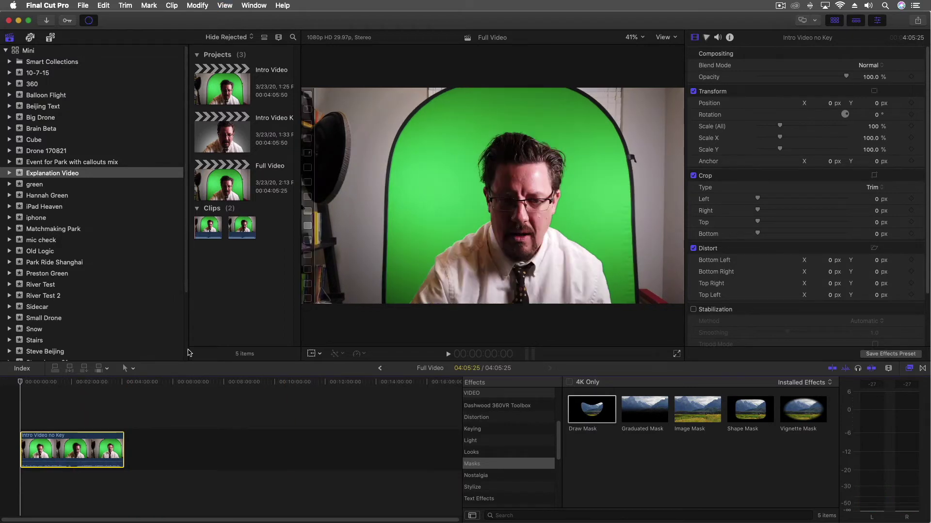
pyautogui.press('super+Tab')
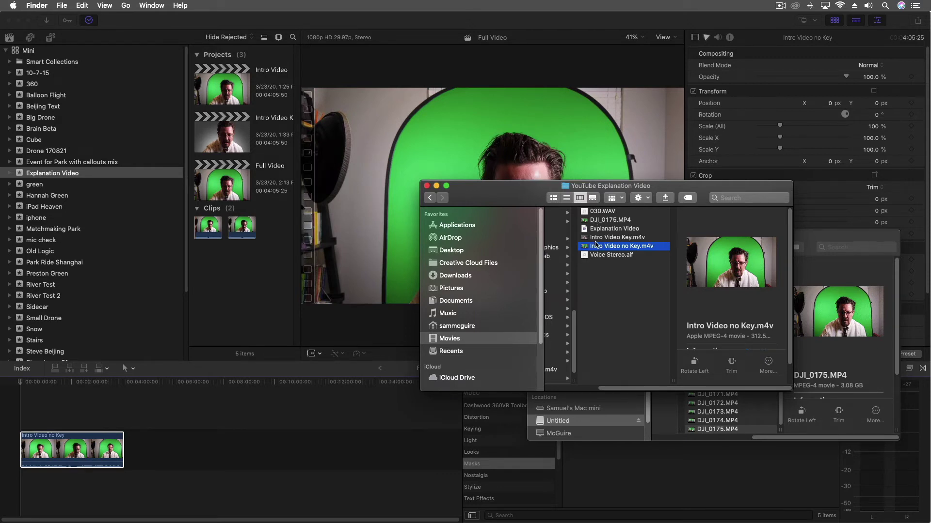
pyautogui.moveTo(610, 239); pyautogui.dragTo(138, 453)
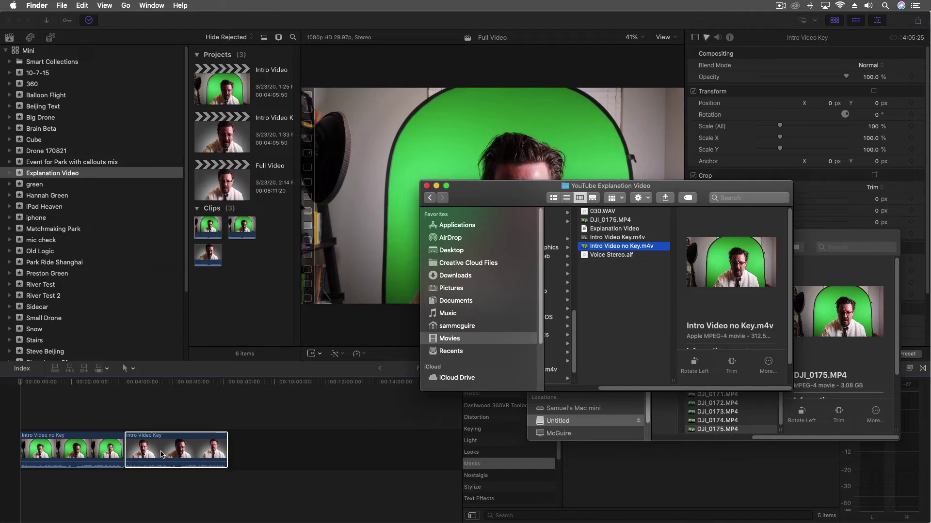
# Stack the Intro Video no Key clip above Intro Video Key so both begin at the start of the timeline.
pyautogui.click(72, 416)
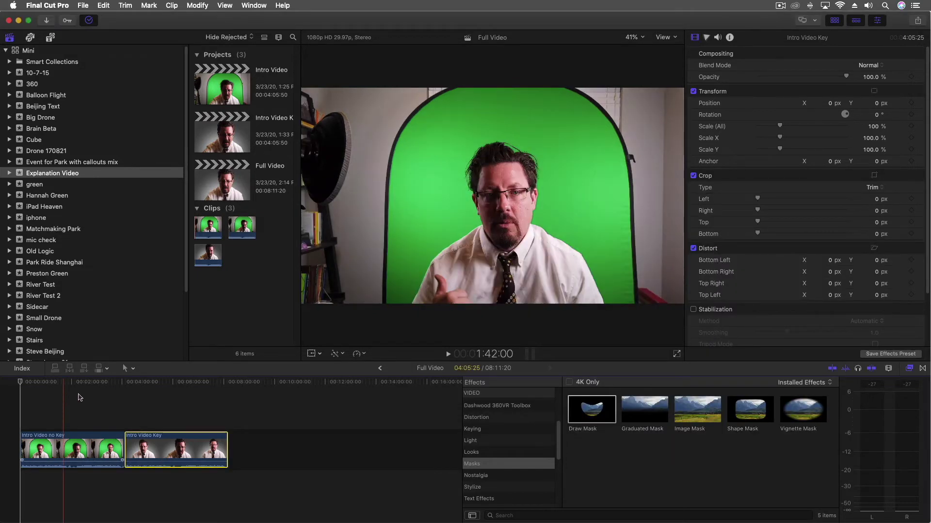
pyautogui.moveTo(85, 453); pyautogui.dragTo(8, 407)
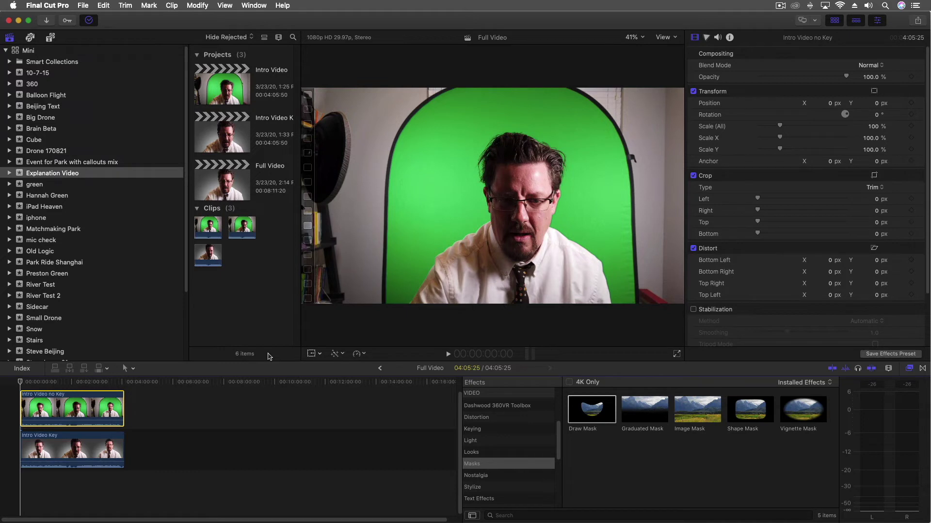
# Append IMG_1572.MOV and IMG_1573.MOV from the Downloads folder to the end of the main storyline.
pyautogui.moveTo(800, 509)
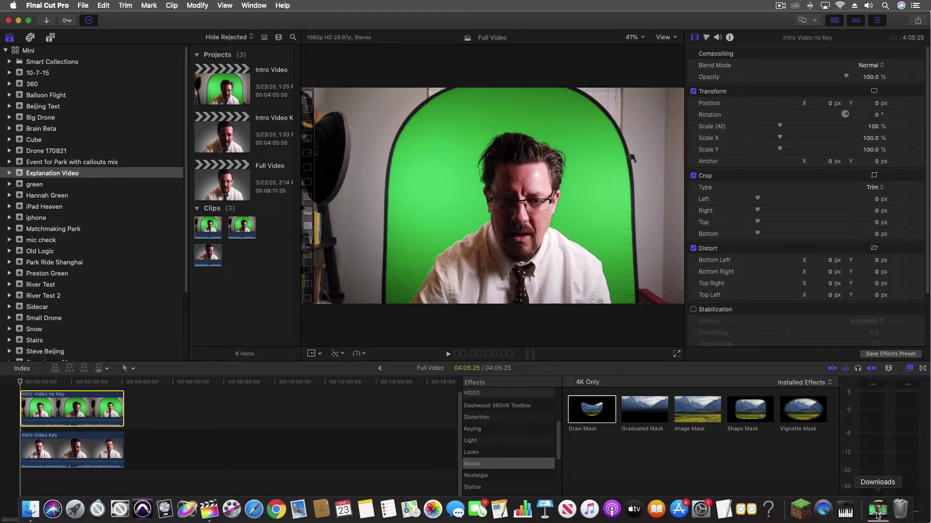
pyautogui.click(875, 513)
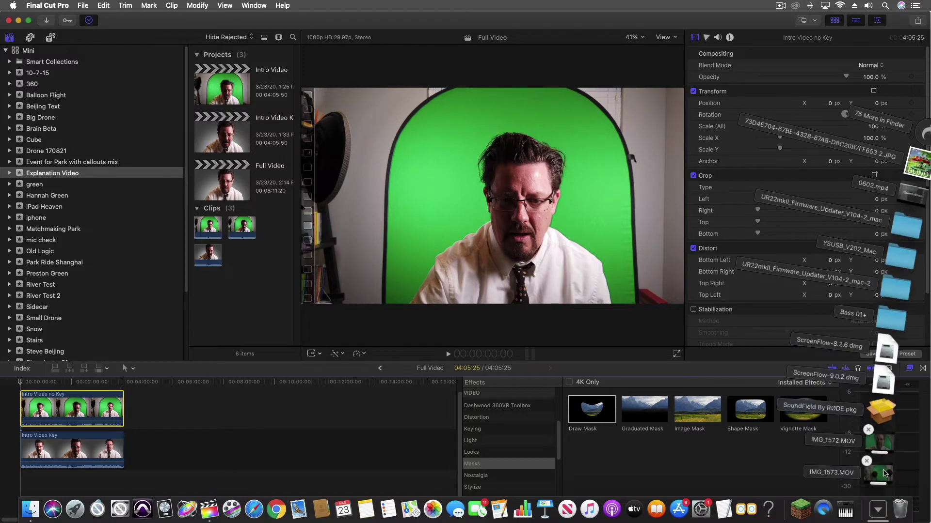
pyautogui.moveTo(881, 450); pyautogui.dragTo(158, 448)
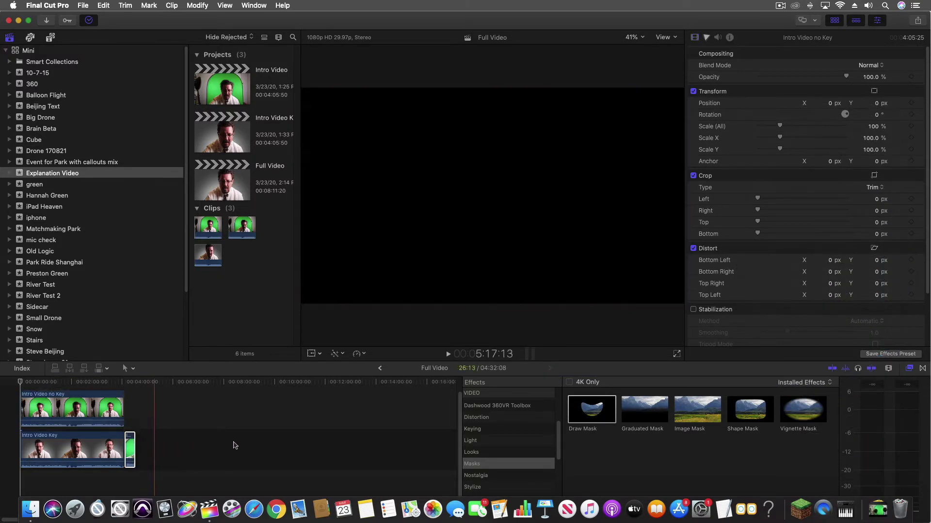
pyautogui.click(878, 510)
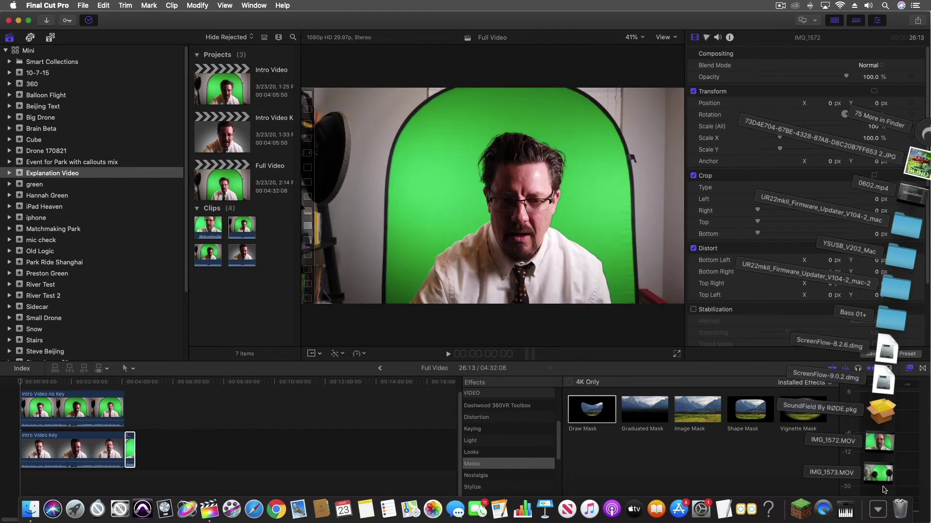
pyautogui.moveTo(881, 479); pyautogui.dragTo(160, 450)
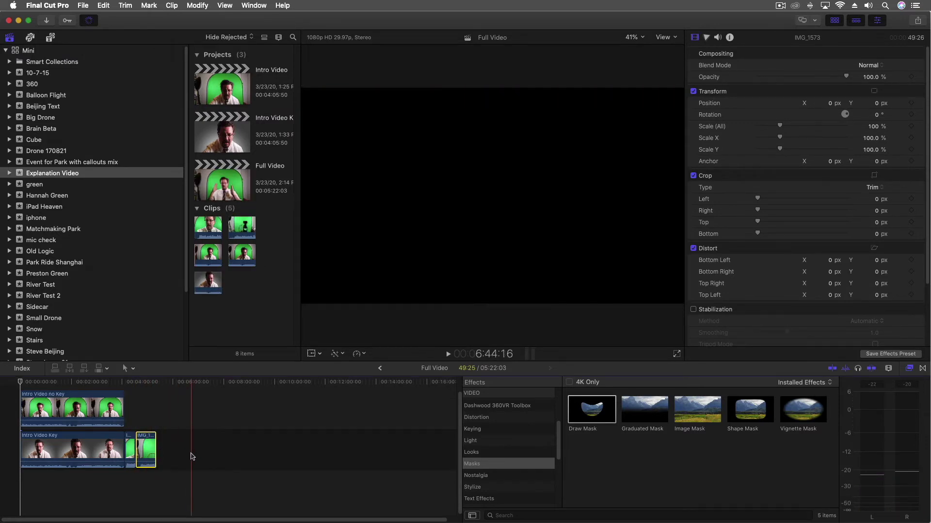
# Move IMG_1572 and IMG_1573 together to the start of the main storyline, ahead of the two Intro Video clips.
pyautogui.click(168, 458)
pyautogui.moveTo(170, 459); pyautogui.dragTo(8, 458)
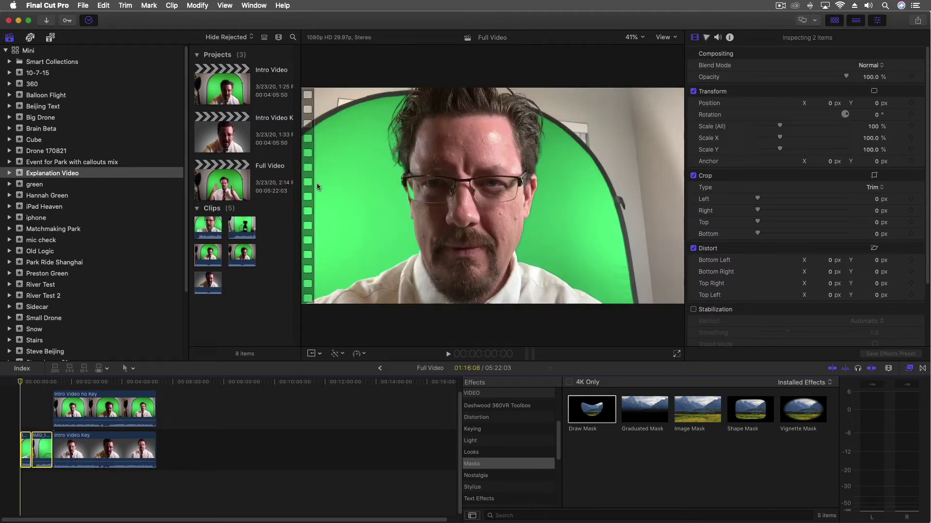
# Add Voice Stereo.aif from the YouTube Explanation Video folder in Finder beneath the storyline, starting at the beginning of the timeline.
pyautogui.press('super+Tab')
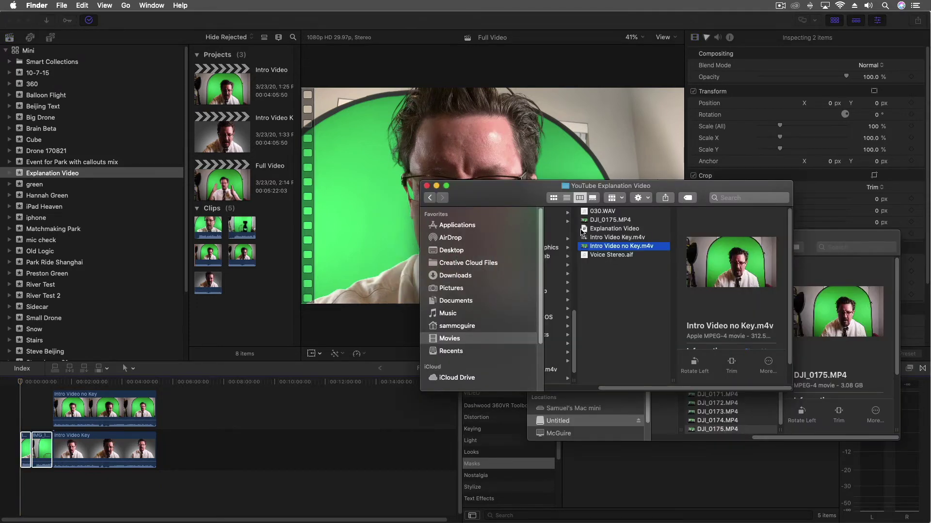
pyautogui.click(601, 256)
pyautogui.moveTo(595, 263); pyautogui.dragTo(20, 498)
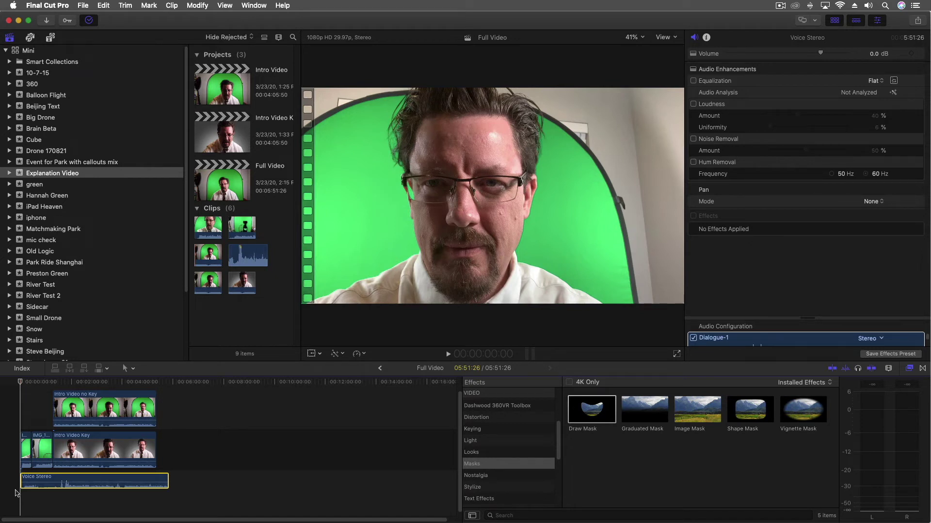
pyautogui.press('super+equal')
pyautogui.press('super+equal')
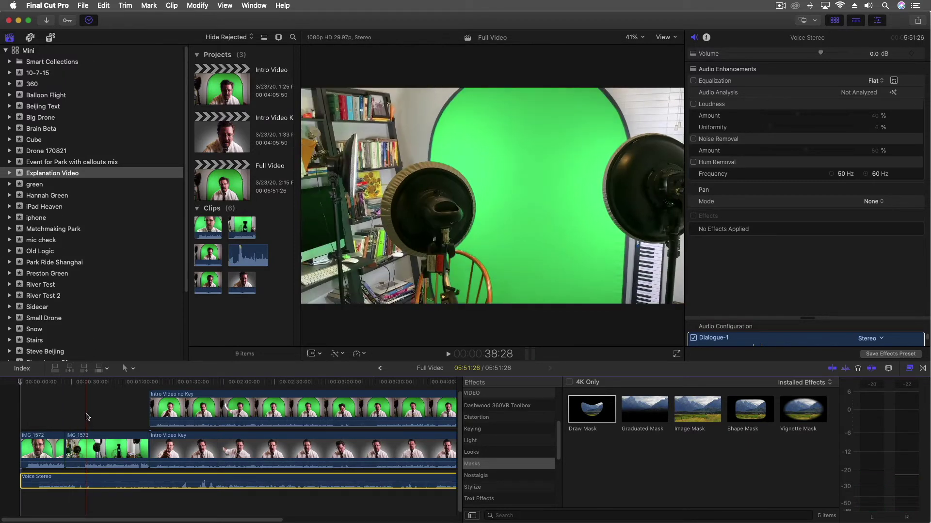
# With the Position tool, shift IMG_1573 and both Intro Video clips later together, leaving a gap after IMG_1572.
pyautogui.click(129, 369)
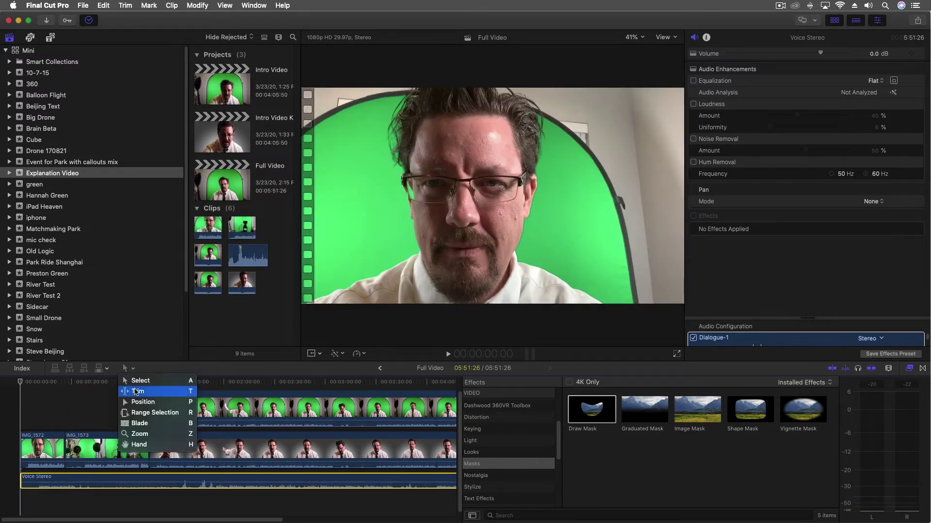
pyautogui.click(135, 403)
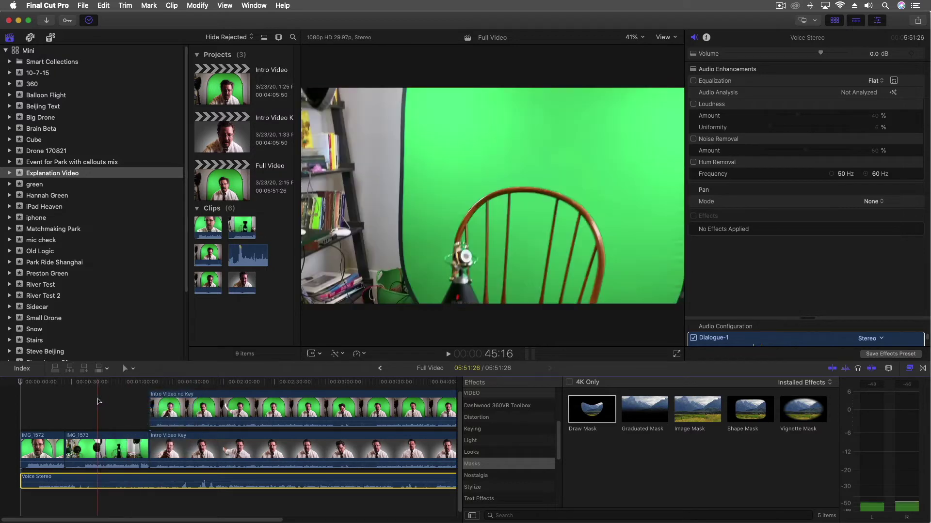
pyautogui.moveTo(98, 398); pyautogui.dragTo(189, 461)
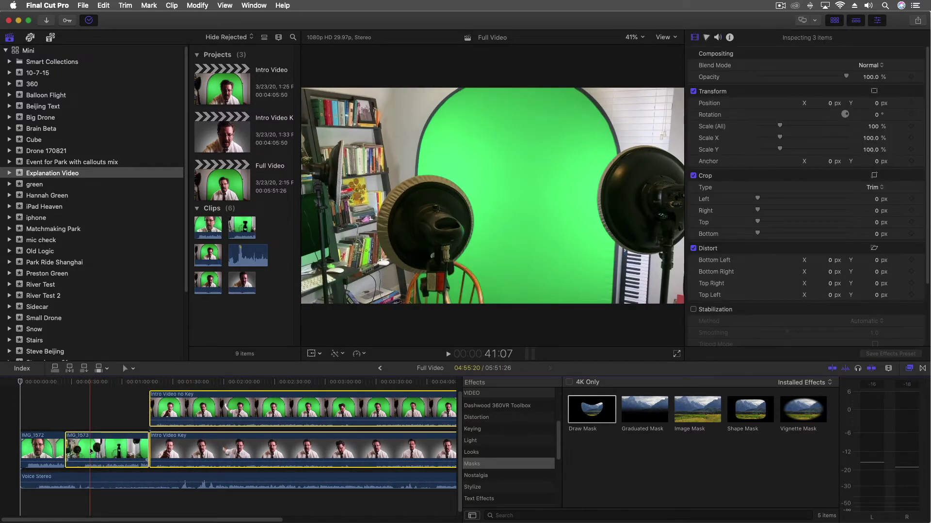
pyautogui.moveTo(91, 452); pyautogui.dragTo(151, 452)
pyautogui.moveTo(45, 451); pyautogui.dragTo(39, 450)
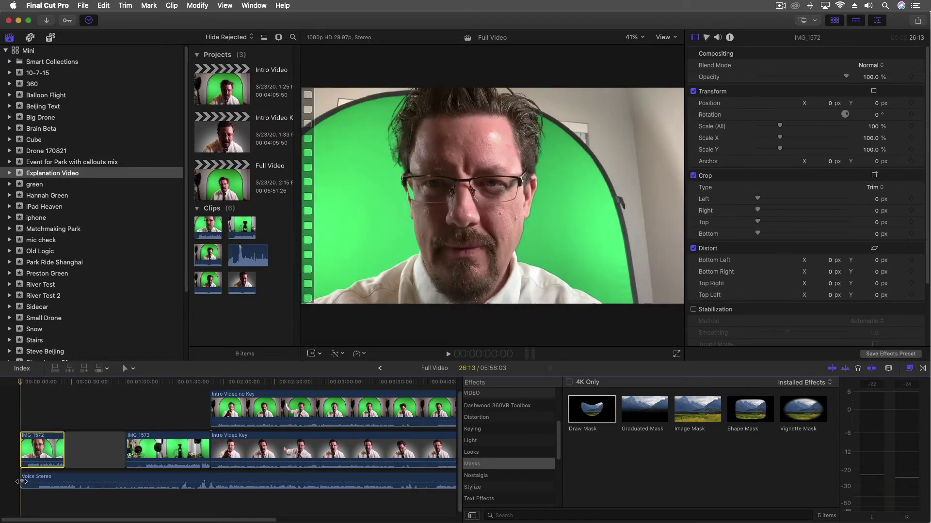
# Trim about 7.5 seconds off the start of Voice Stereo and slide it to about 1 second, matching IMG_1572's speech waveform.
pyautogui.moveTo(23, 486); pyautogui.dragTo(63, 479)
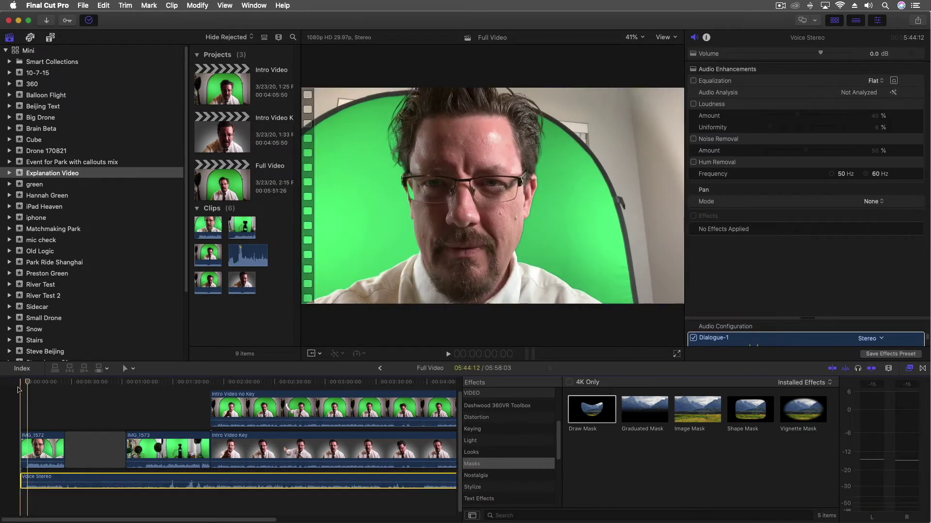
pyautogui.press('super+equal')
pyautogui.press('super+equal')
pyautogui.press('super+equal')
pyautogui.press('super+equal')
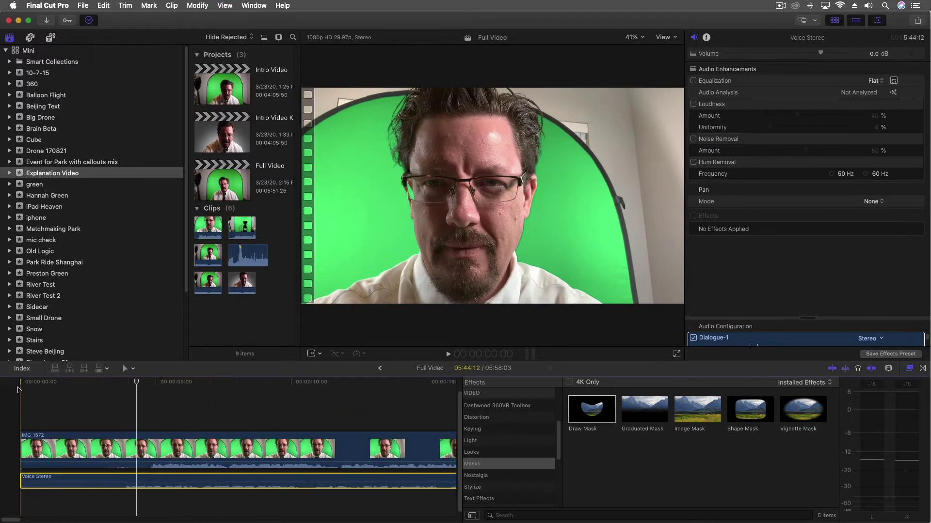
pyautogui.moveTo(95, 480); pyautogui.dragTo(118, 479)
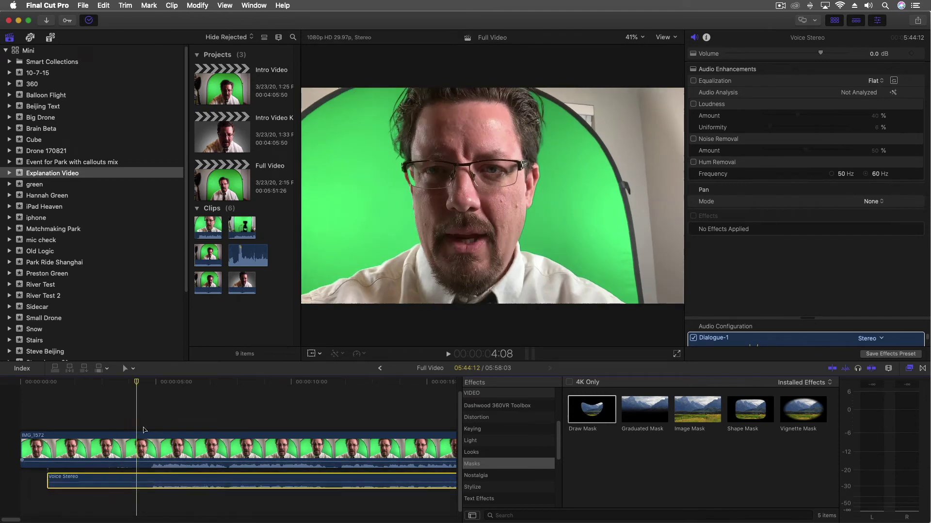
pyautogui.press('space')
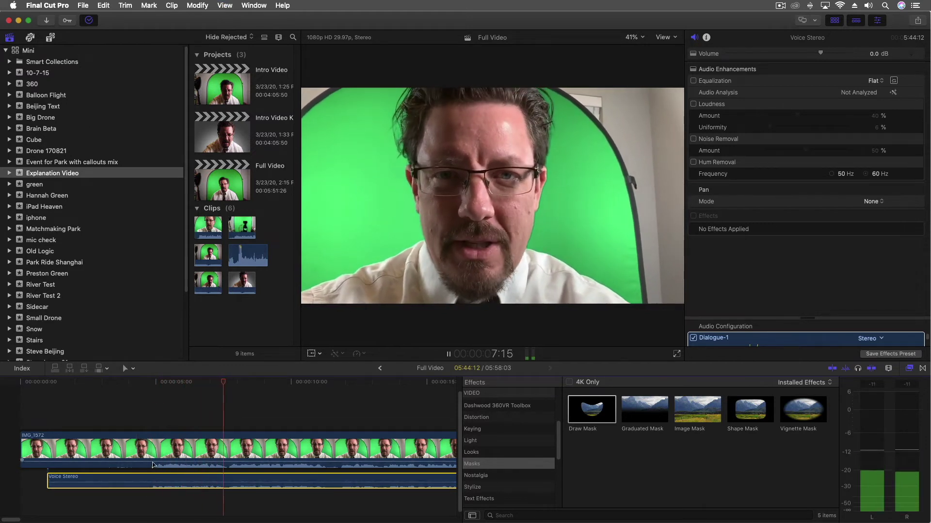
# Silence Voice Stereo and play IMG_1572 with its own audio at -3.0 dB to judge the camera sound.
pyautogui.moveTo(152, 459); pyautogui.dragTo(152, 457)
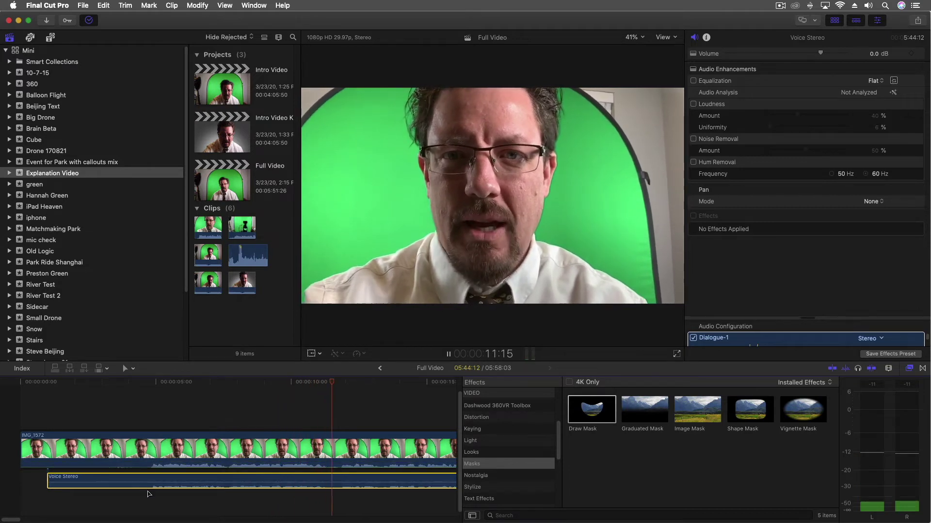
pyautogui.press('space')
pyautogui.moveTo(149, 480); pyautogui.dragTo(151, 505)
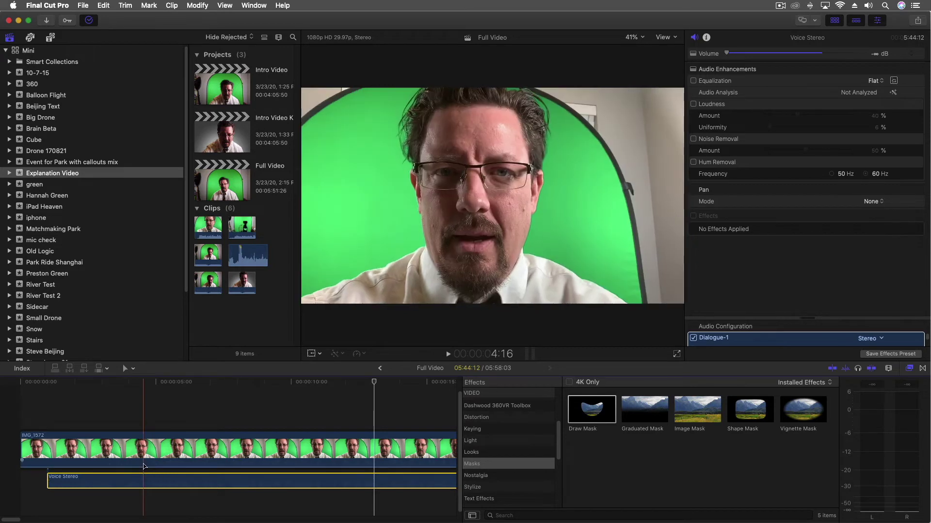
pyautogui.moveTo(142, 461); pyautogui.dragTo(143, 456)
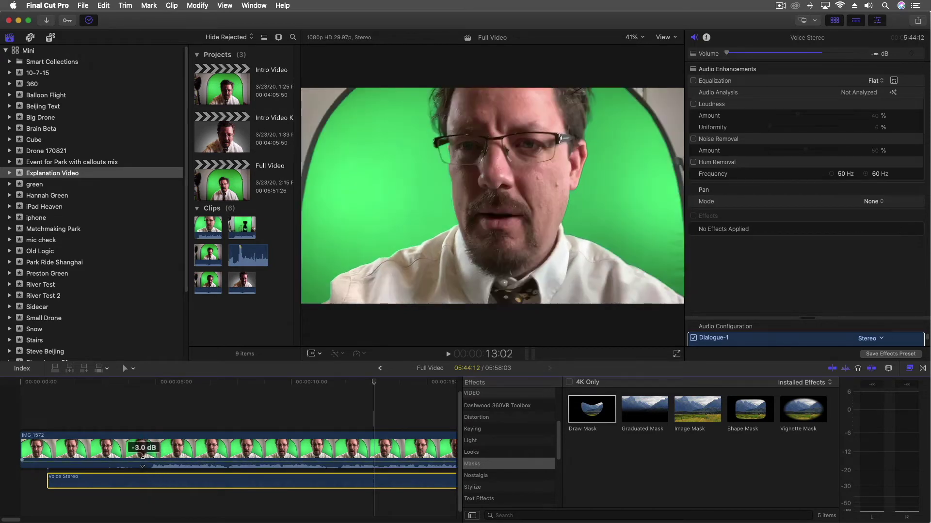
pyautogui.press('space')
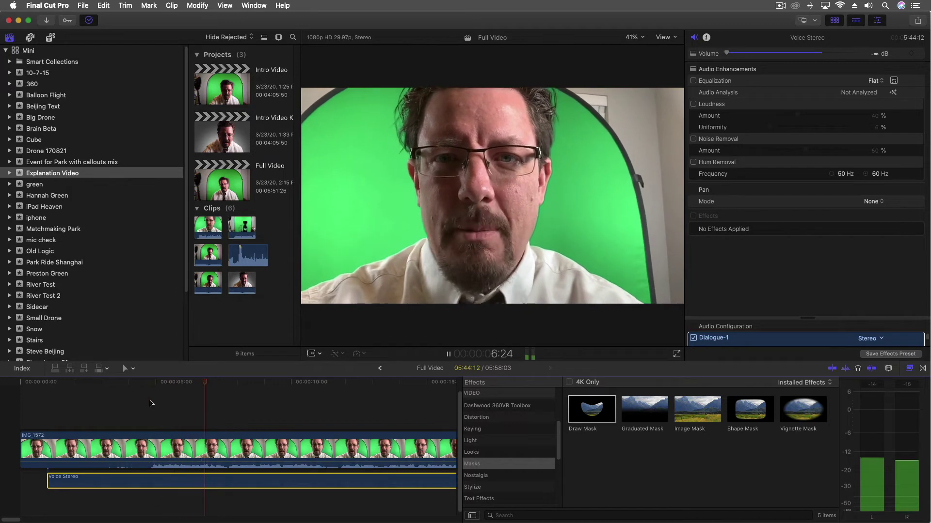
# Silence IMG_1572's audio, raise Voice Stereo to 12.0 dB and play the opening with the external recording.
pyautogui.moveTo(149, 456)
pyautogui.press('space')
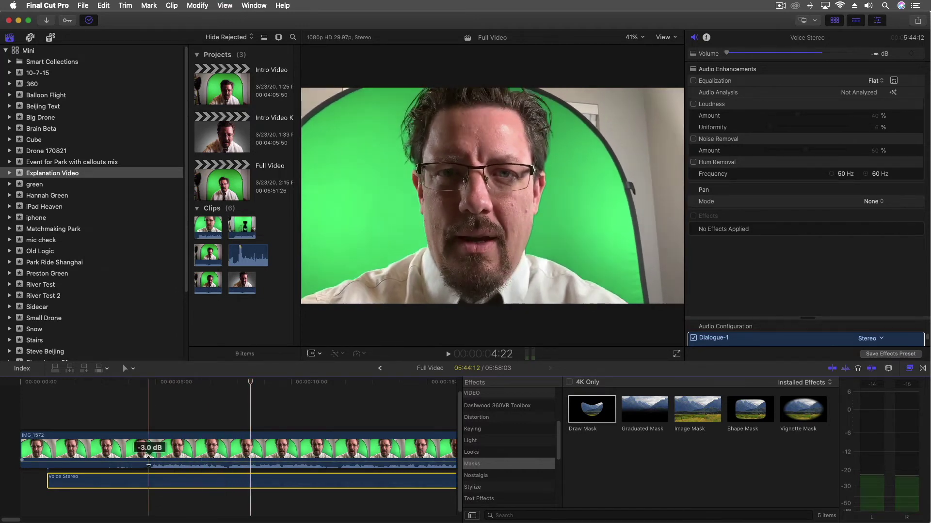
pyautogui.moveTo(148, 488); pyautogui.dragTo(148, 479)
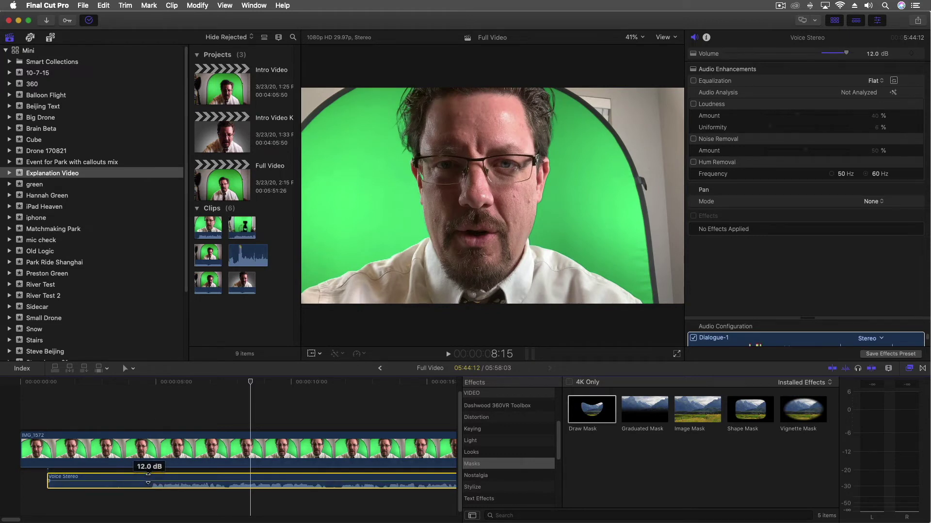
pyautogui.press('space')
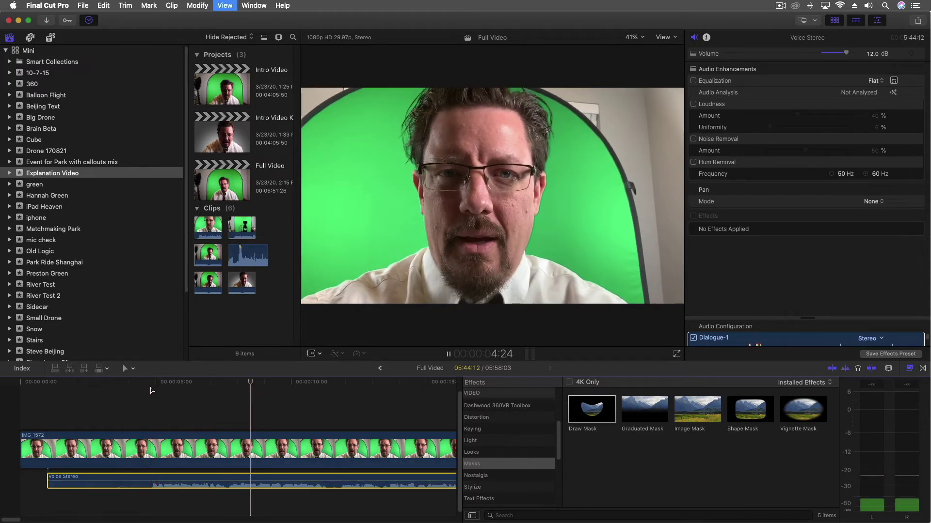
pyautogui.press('space')
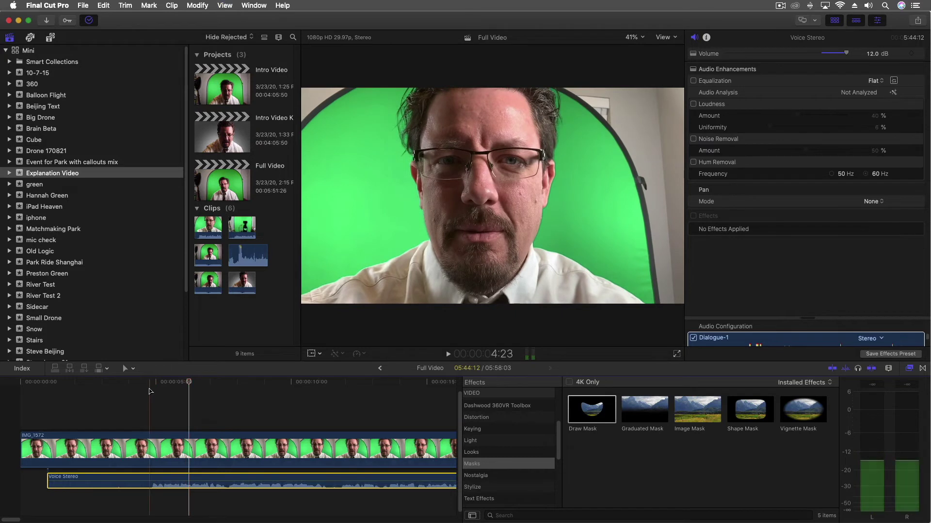
# Blade both Voice Stereo and IMG_1572 just before the speech begins, at about 4.5 seconds.
pyautogui.press('super+minus')
pyautogui.press('super+minus')
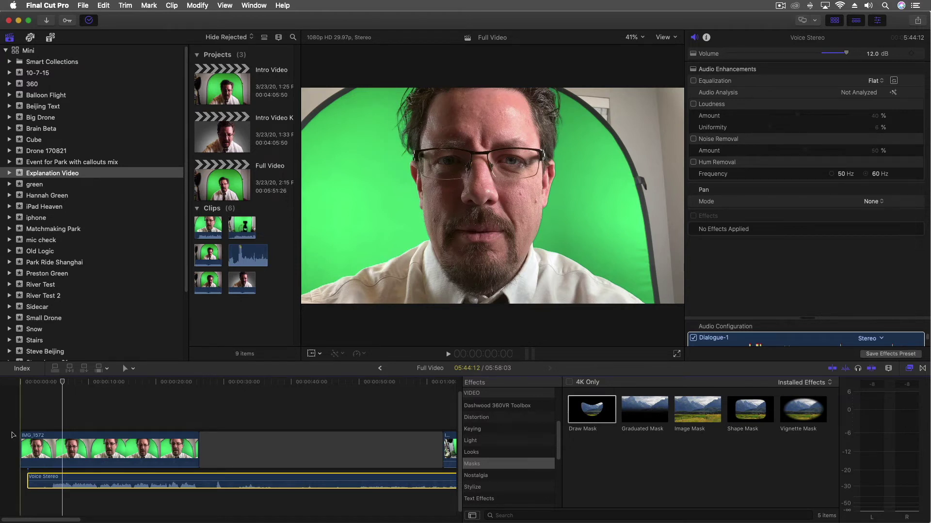
pyautogui.press('space')
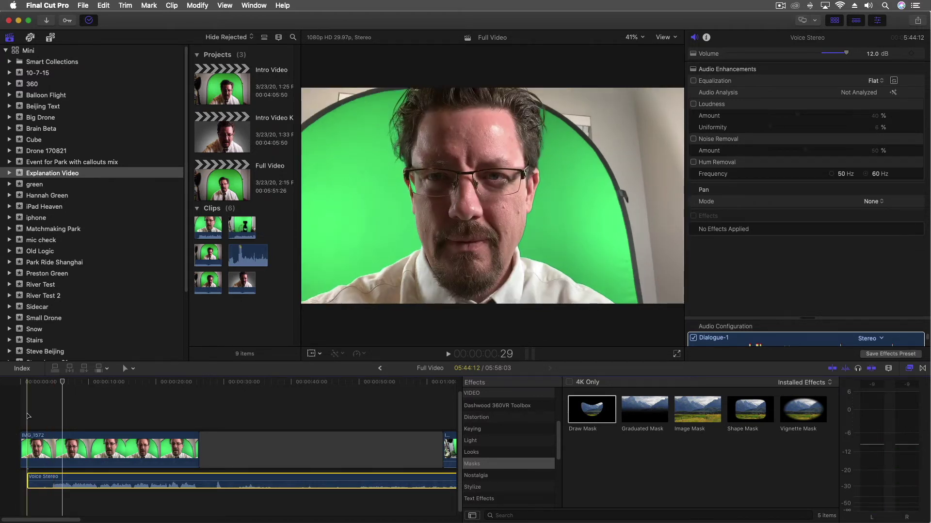
pyautogui.click(52, 480)
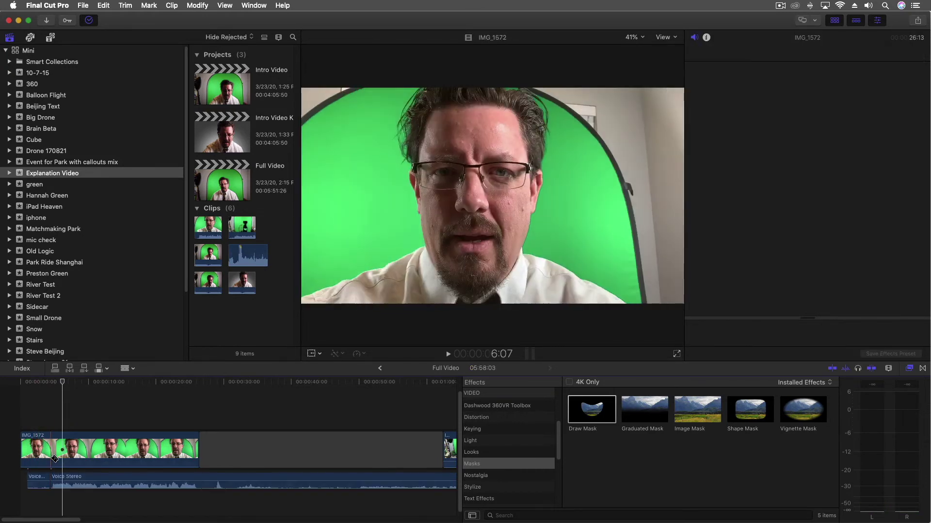
pyautogui.click(53, 453)
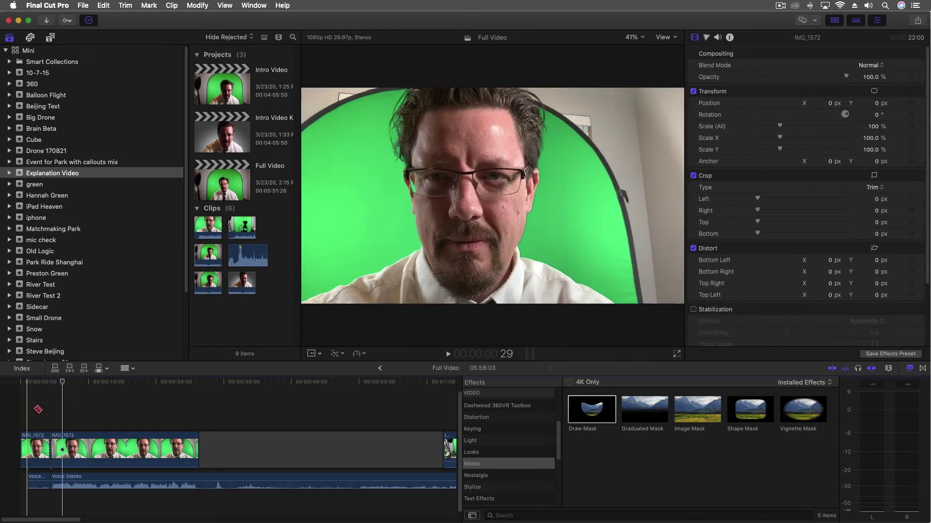
# Delete the silent opening pieces of IMG_1572 and Voice Stereo, and play the new start of the timeline.
pyautogui.press('a')
pyautogui.moveTo(37, 410); pyautogui.dragTo(20, 481)
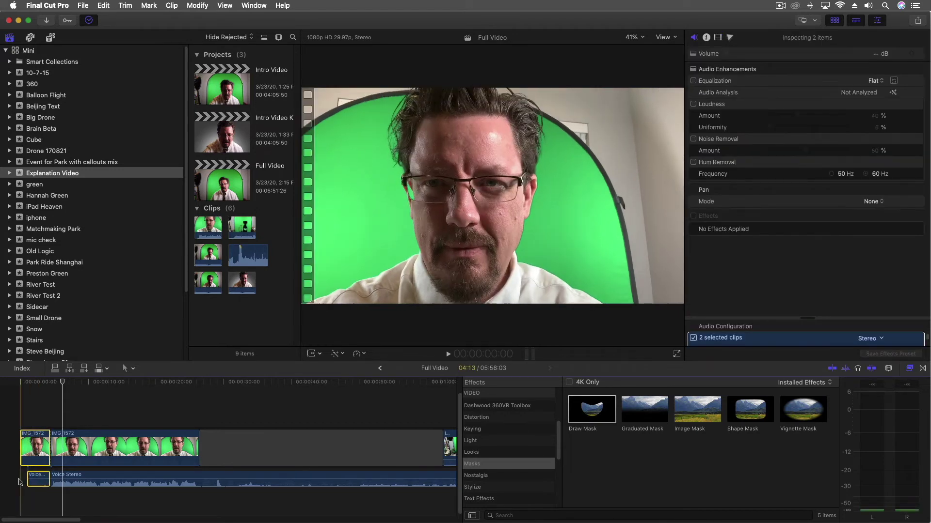
pyautogui.press('Delete')
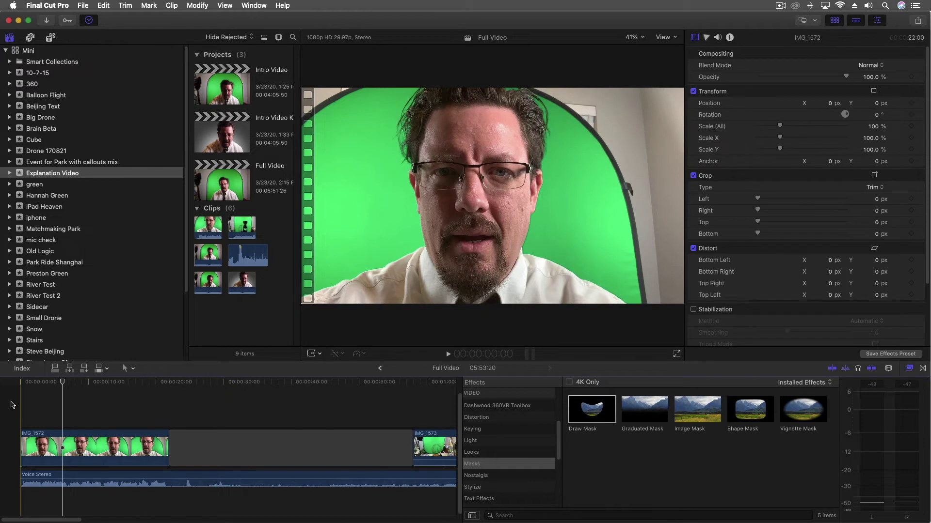
pyautogui.press('space')
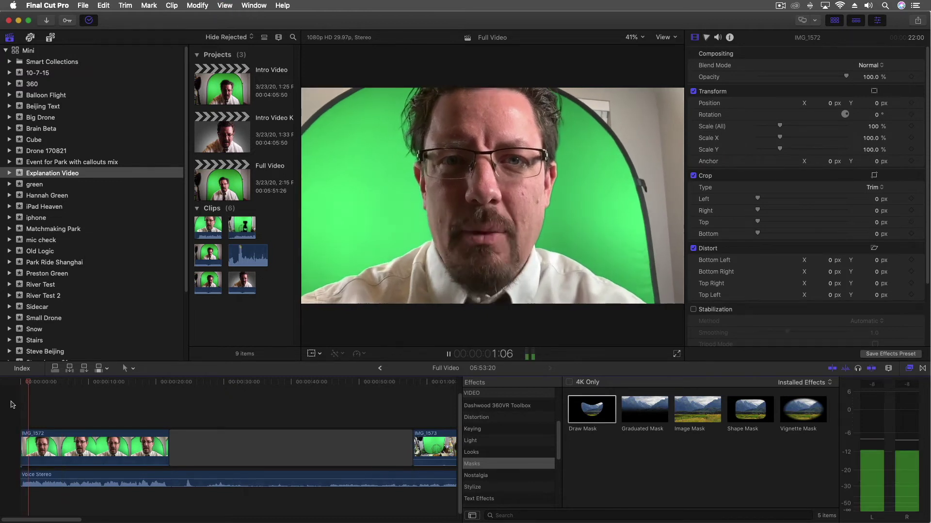
pyautogui.press('space')
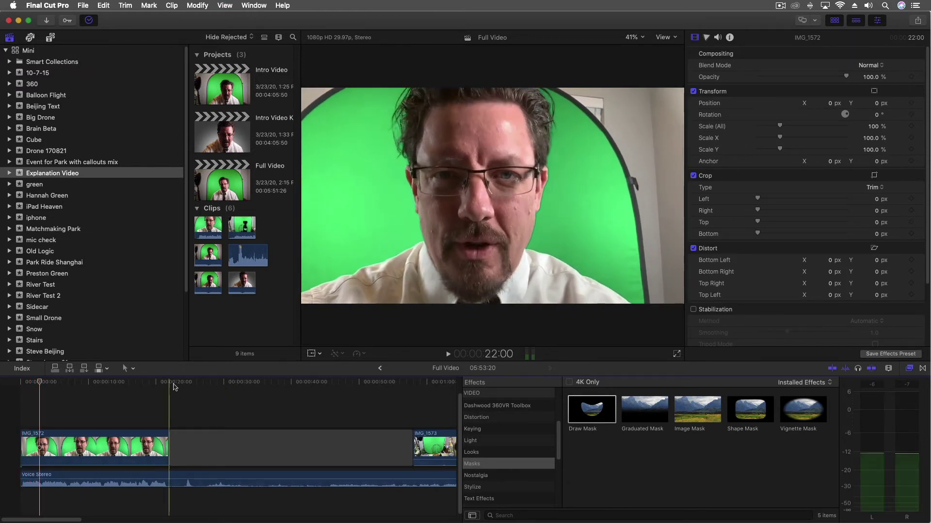
# Split Voice Stereo at the end of IMG_1572 and disable its second part to hear IMG_1573's own audio.
pyautogui.press('b')
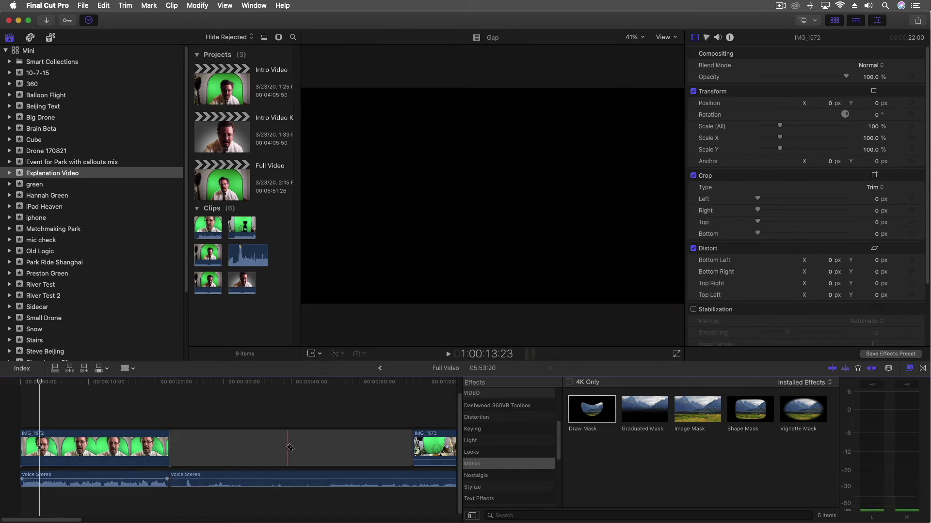
pyautogui.hscroll(5, 278, 447)
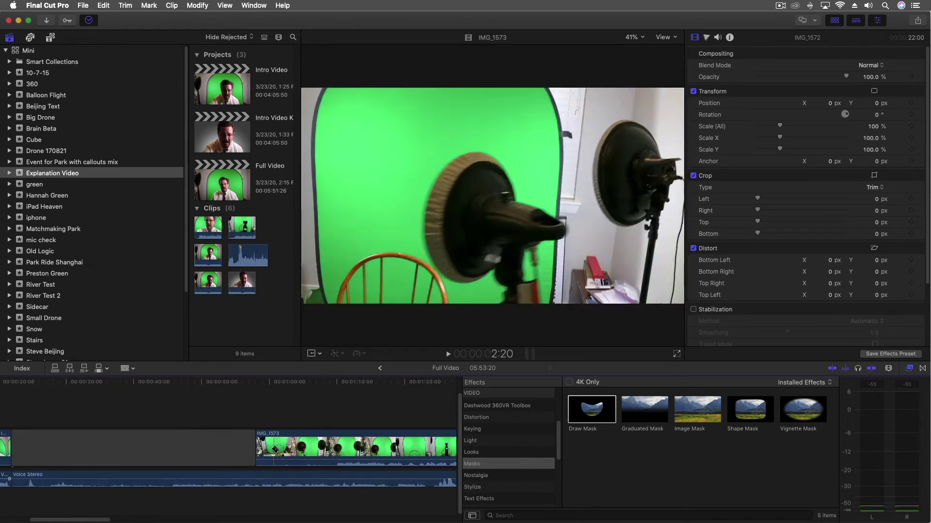
pyautogui.hscroll(-2, 272, 447)
pyautogui.hscroll(3, 333, 446)
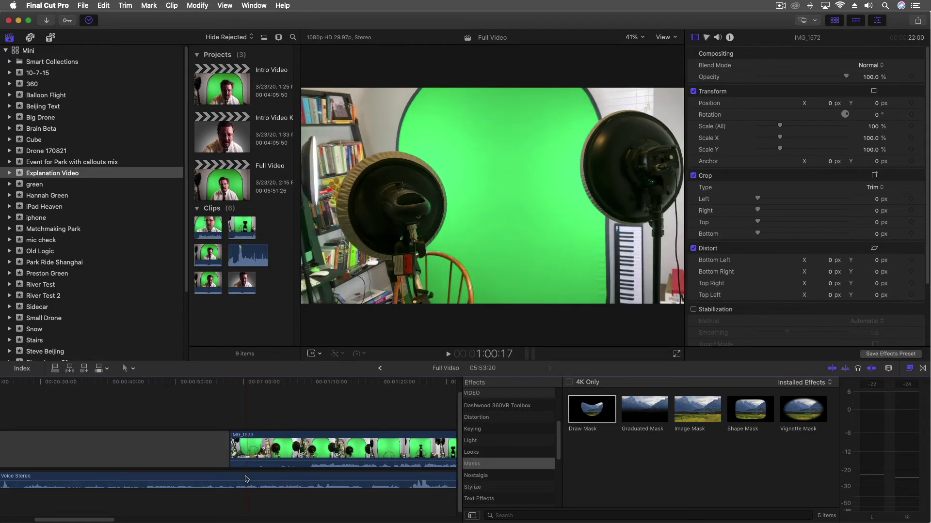
pyautogui.hscroll(-5, 267, 479)
pyautogui.hscroll(7, 273, 477)
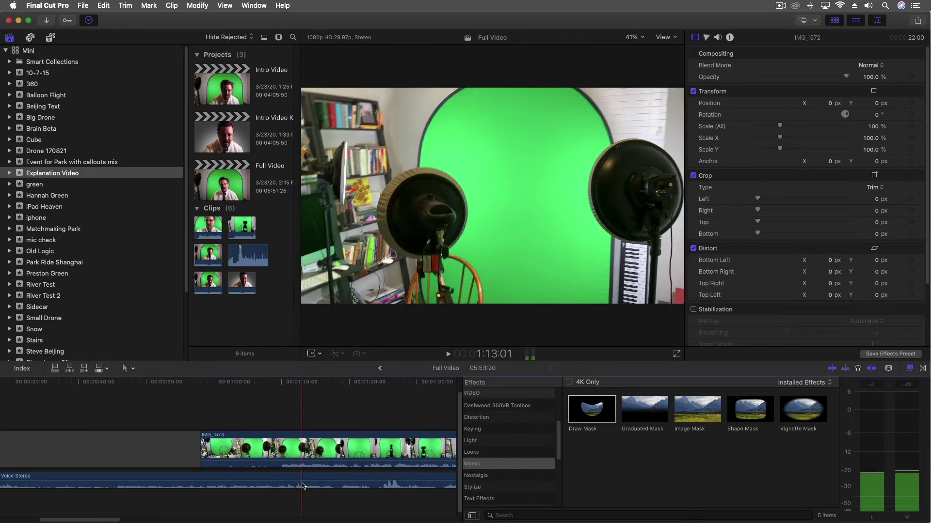
pyautogui.click(301, 479)
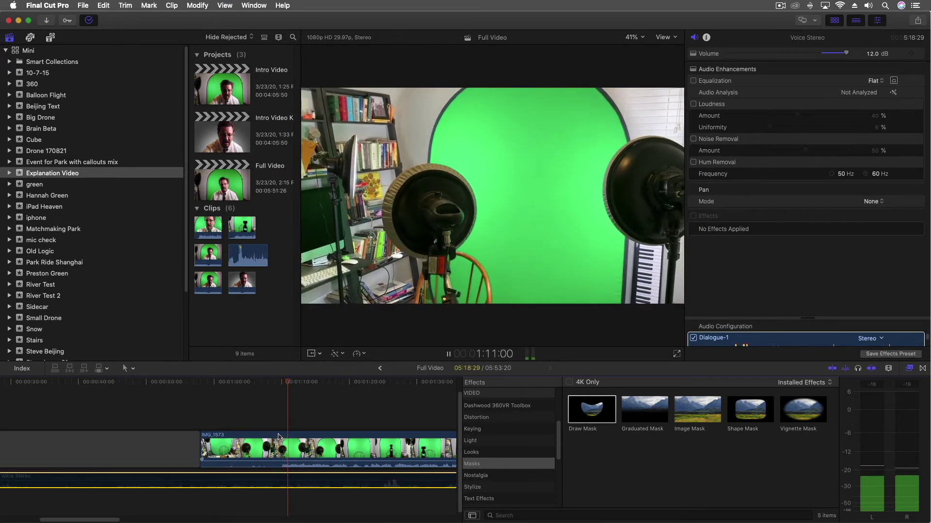
pyautogui.press('space')
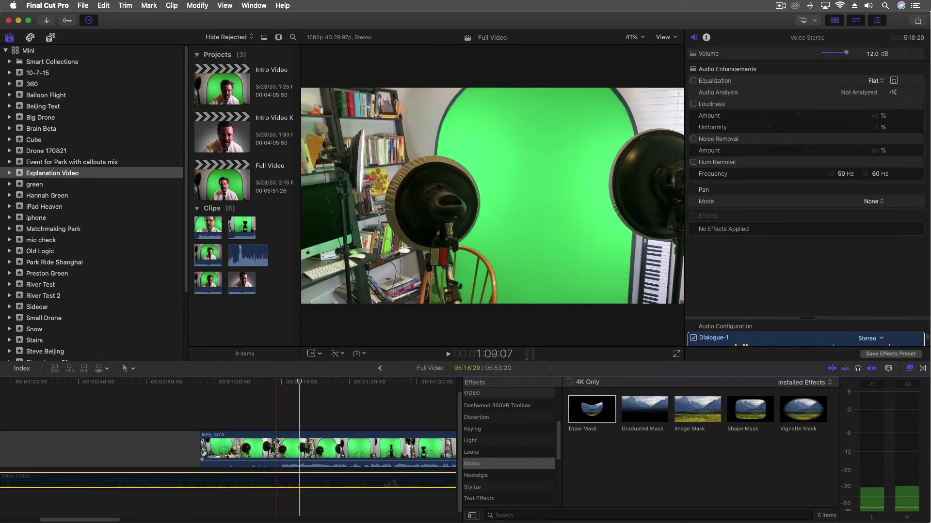
pyautogui.hscroll(10, 281, 455)
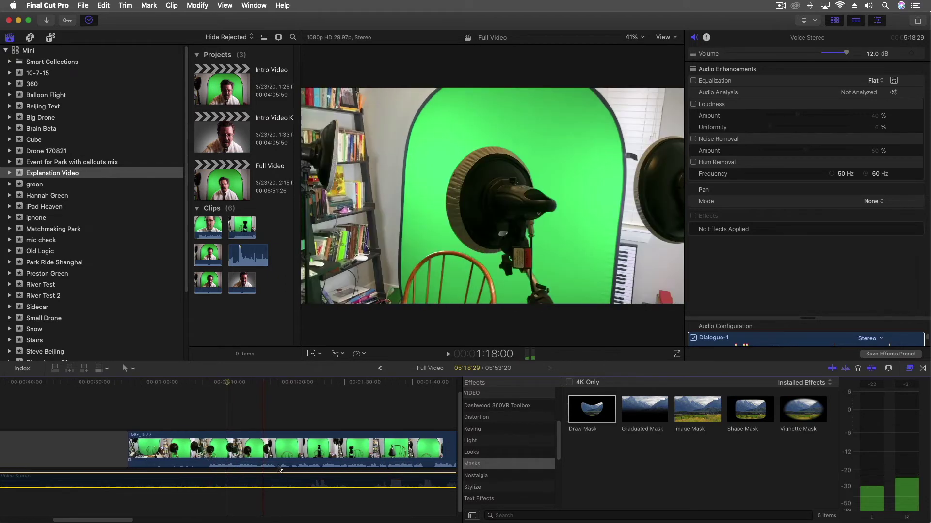
# Disable IMG_1573 and both intro video clips, and enable the second part of Voice Stereo again.
pyautogui.hscroll(3, 272, 469)
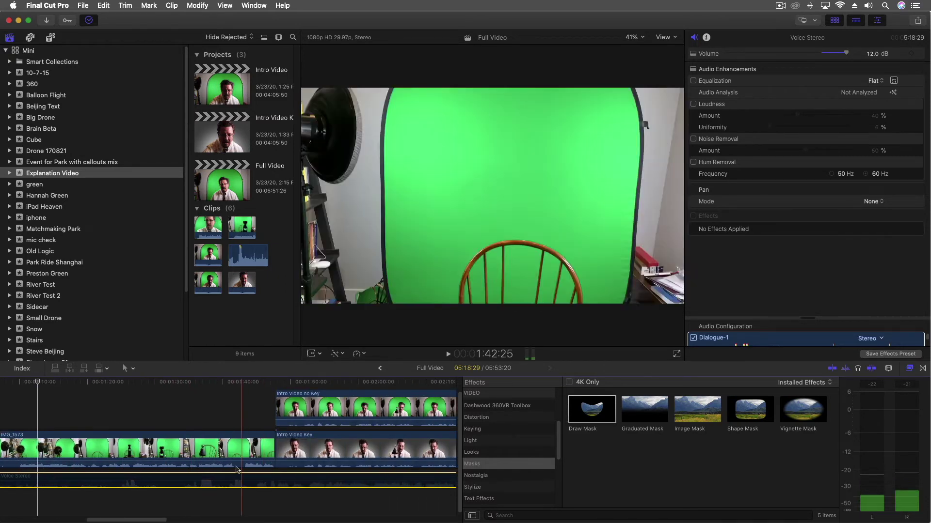
pyautogui.moveTo(207, 411); pyautogui.dragTo(345, 448)
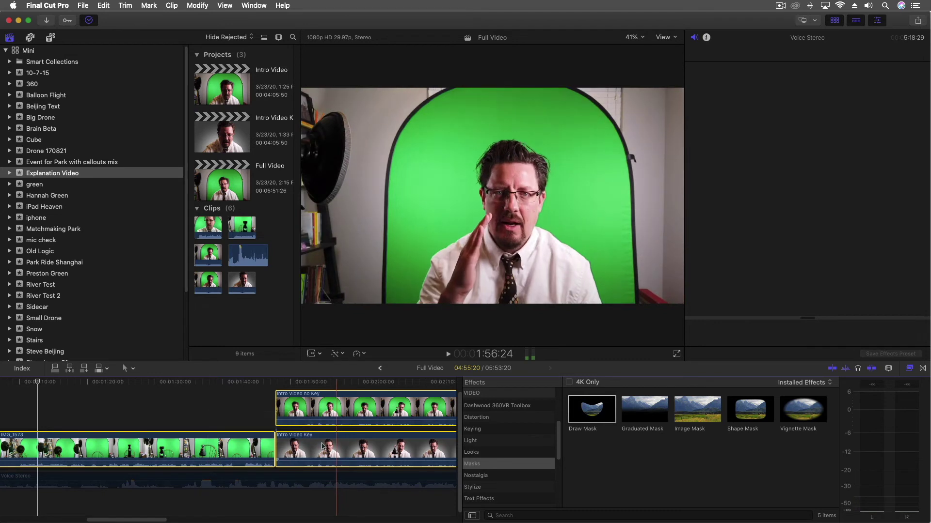
pyautogui.click(151, 481)
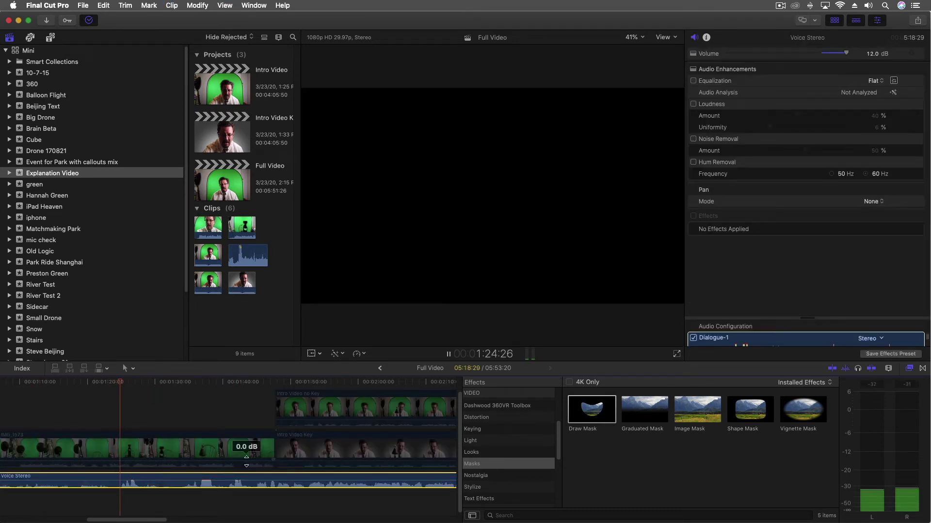
# Play Voice Stereo alone to find where IMG_1573's narration starts, and blade it there at about 45 seconds.
pyautogui.press('space')
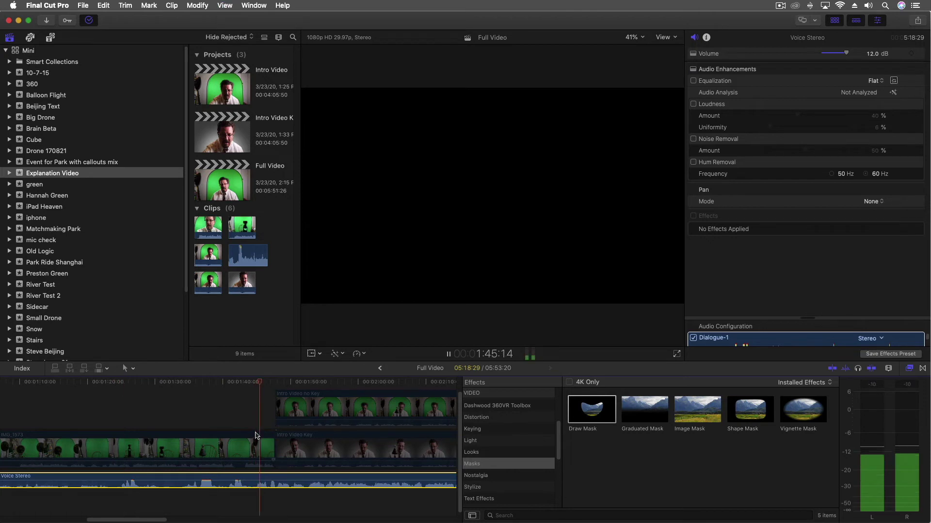
pyautogui.hscroll(-5, 252, 436)
pyautogui.press('space')
pyautogui.hscroll(-3, 51, 455)
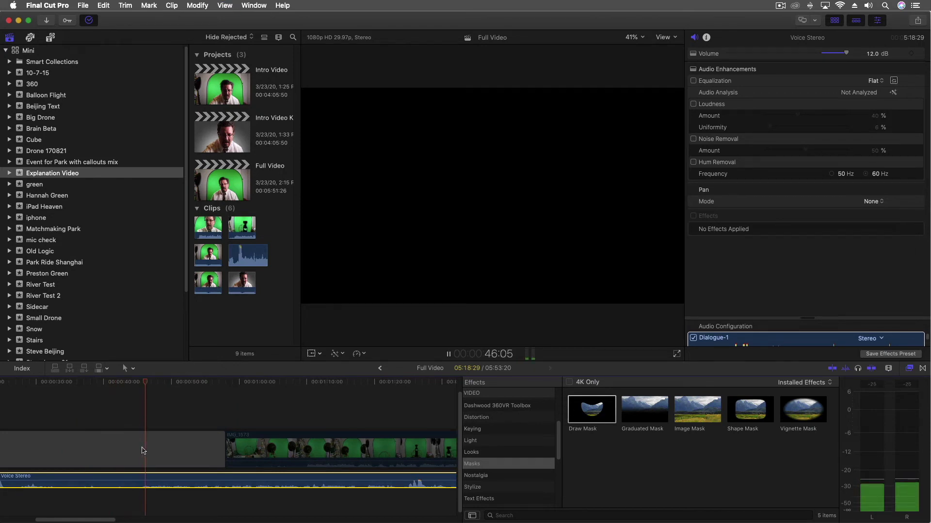
pyautogui.press('space')
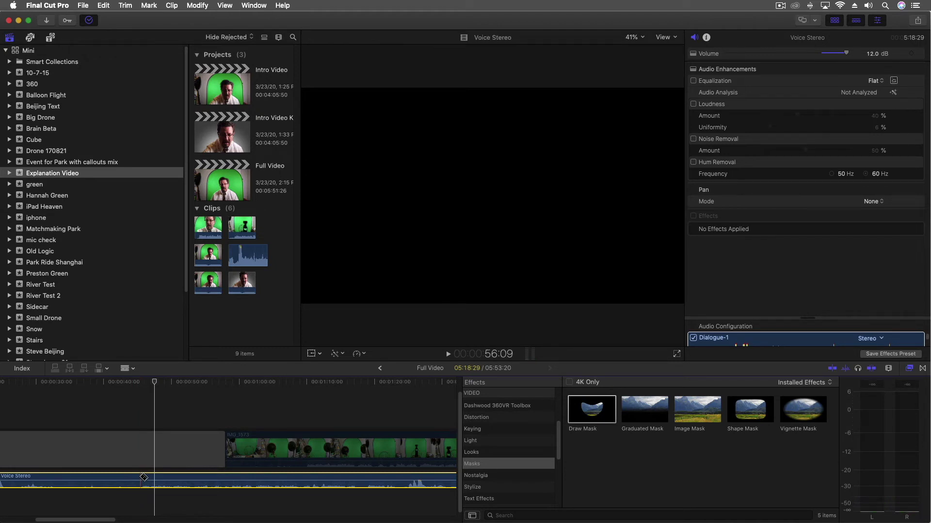
pyautogui.press('super+b')
pyautogui.press('a')
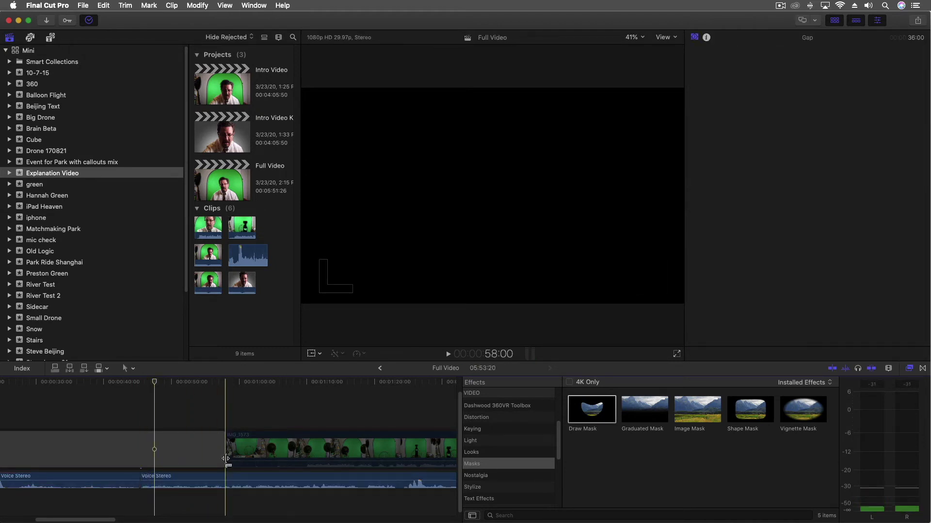
# Shorten the gap before IMG_1573 to 11:24 and blade IMG_1573 in line with the new Voice Stereo cut.
pyautogui.moveTo(222, 457); pyautogui.dragTo(58, 450)
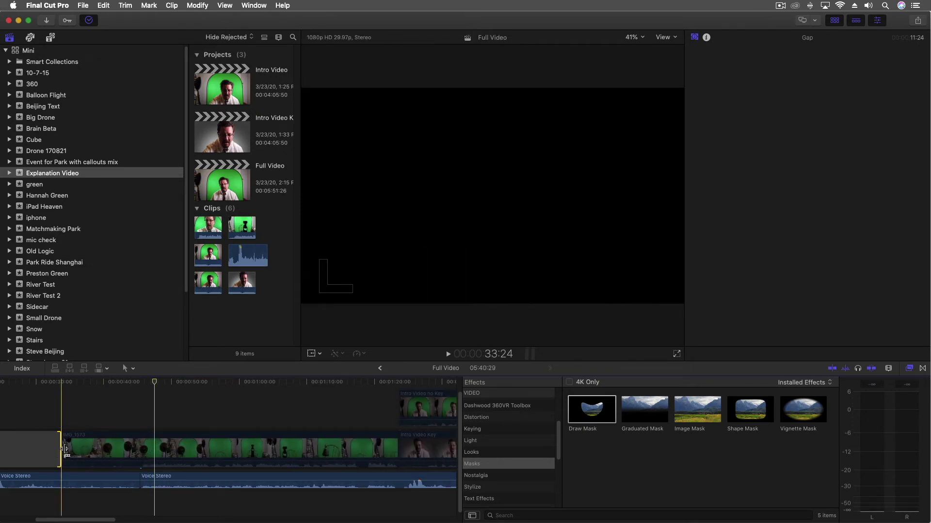
pyautogui.click(143, 447)
pyautogui.click(144, 447)
# Delete the gap, the opening piece of IMG_1573 and the Voice Stereo piece beneath them.
pyautogui.hscroll(-5, 150, 450)
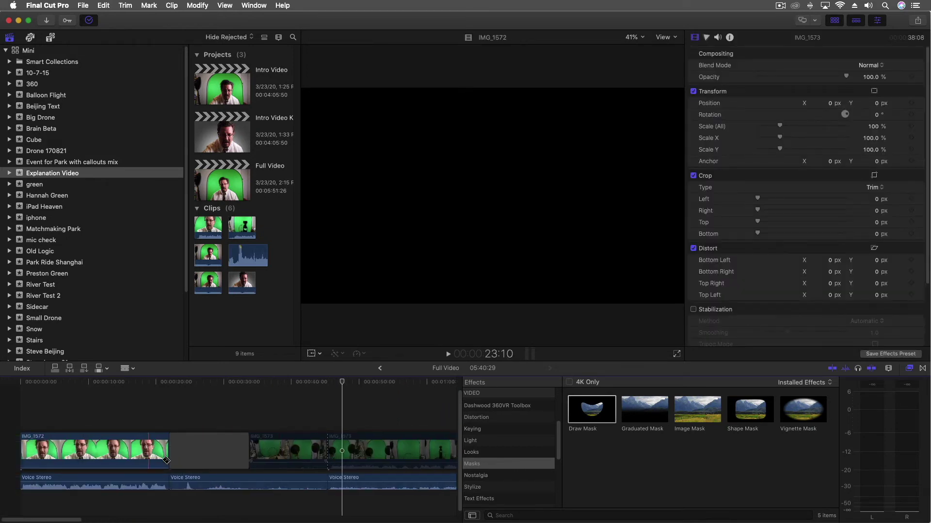
pyautogui.click(201, 450)
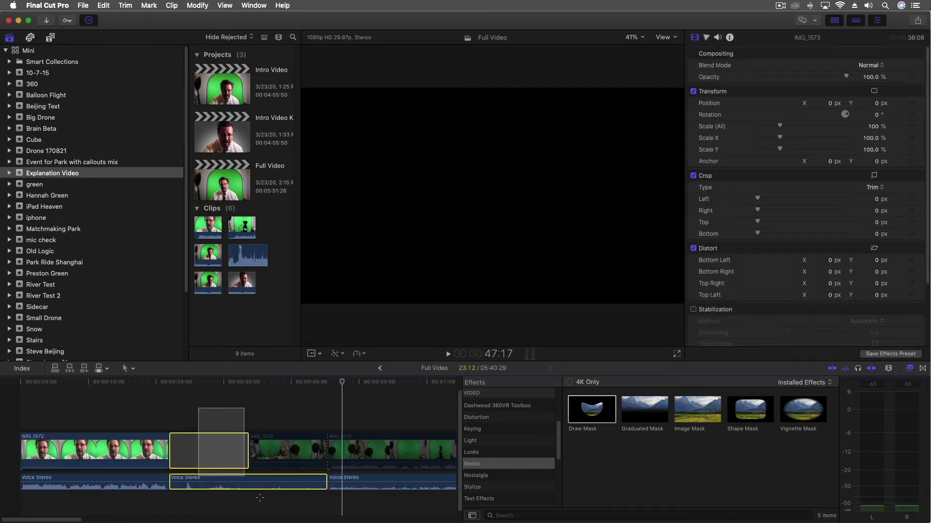
pyautogui.press('Delete')
pyautogui.press('Up')
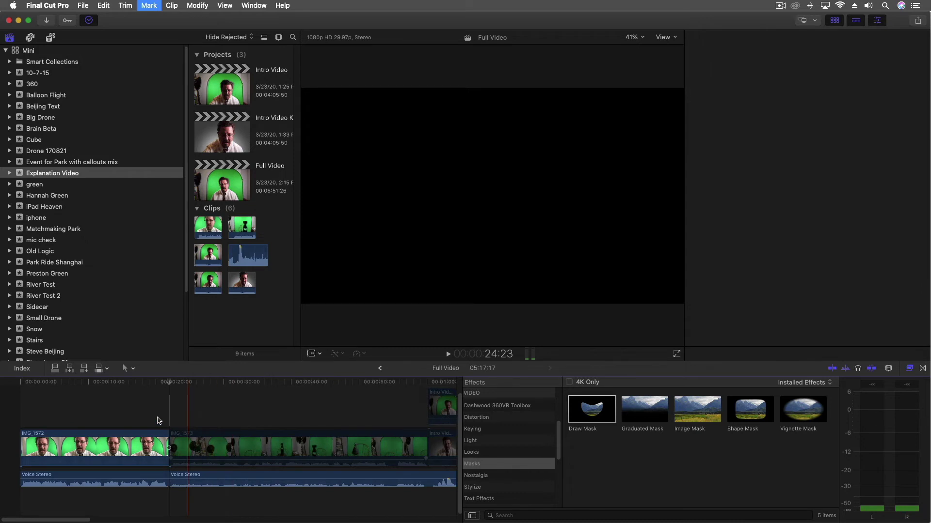
# Enable IMG_1573 again and play across the join from IMG_1572.
pyautogui.click(183, 454)
pyautogui.click(193, 443)
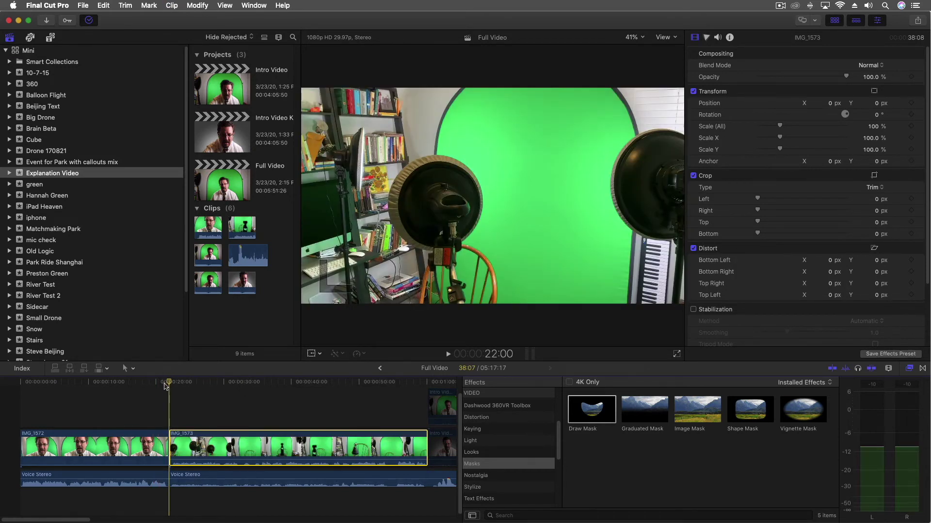
pyautogui.press('space')
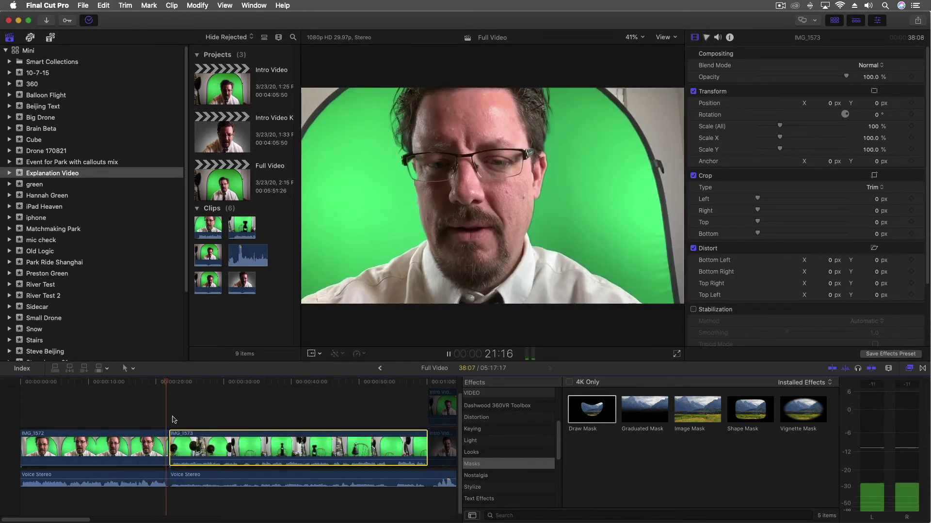
# Split Voice Stereo at the end of IMG_1573, silence the part beneath that clip to -∞ dB and play through it.
pyautogui.moveTo(398, 481); pyautogui.dragTo(398, 476)
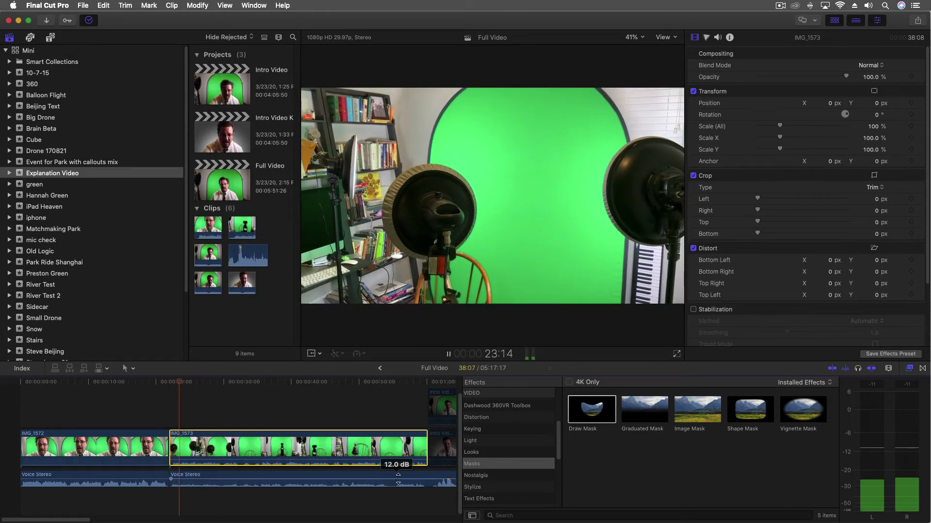
pyautogui.press('super+shift+a')
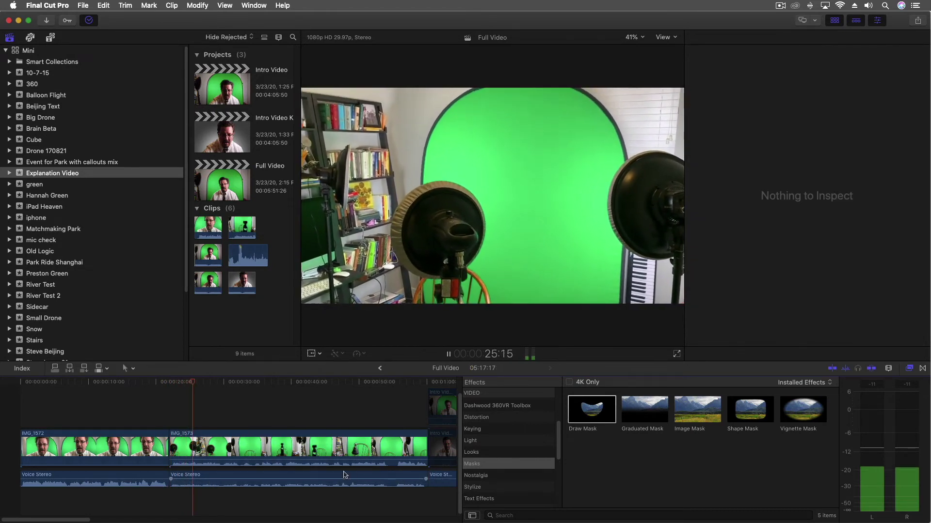
pyautogui.moveTo(277, 479)
pyautogui.moveTo(277, 481); pyautogui.dragTo(272, 504)
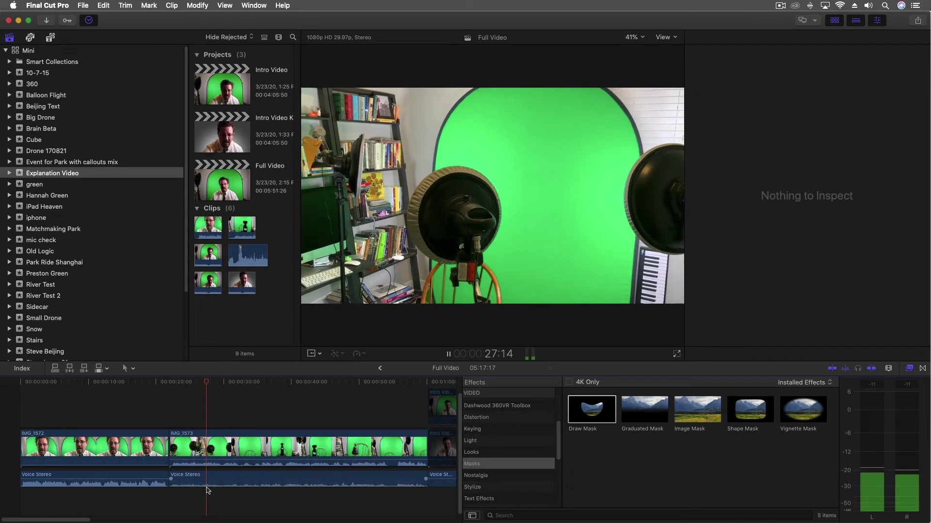
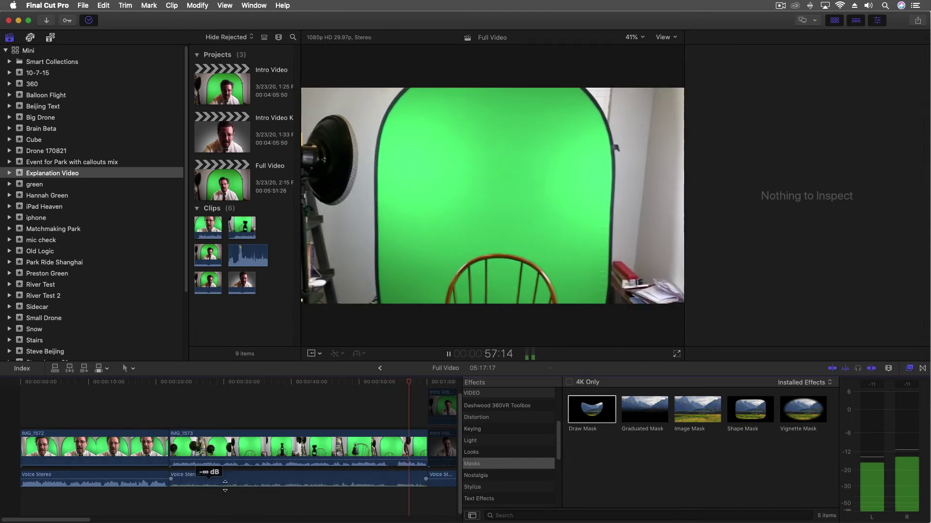
pyautogui.hscroll(5, 260, 459)
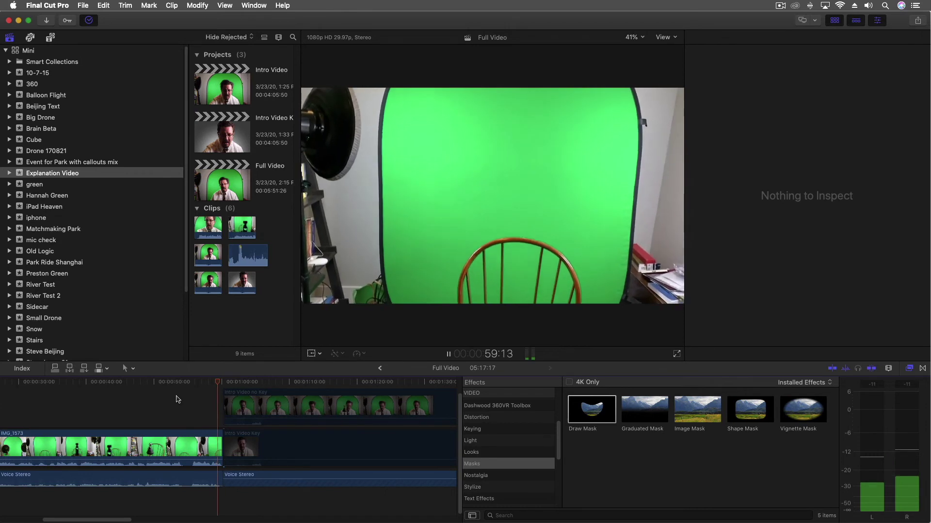
pyautogui.press('space')
pyautogui.press('super+4')
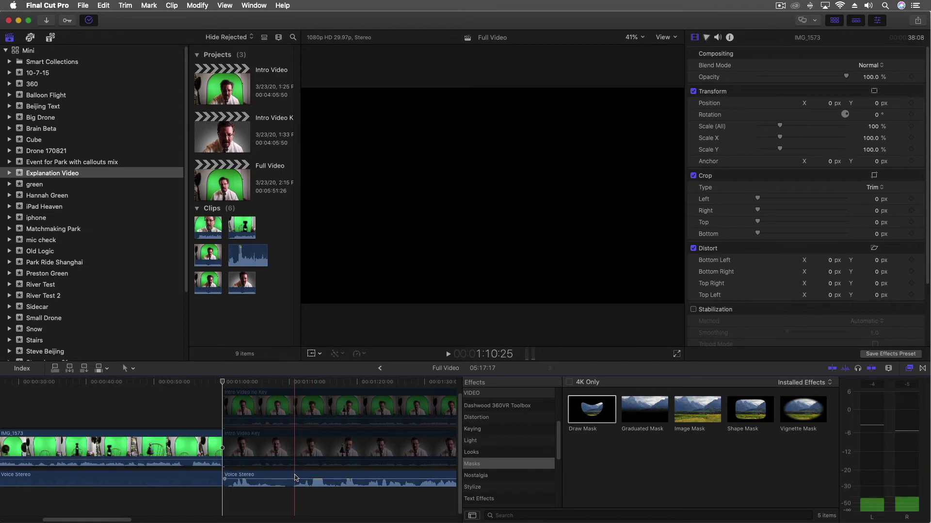
# Enable Intro Video no Key, disable the last Voice Stereo part and play the intro's opening words.
pyautogui.hscroll(5, 294, 478)
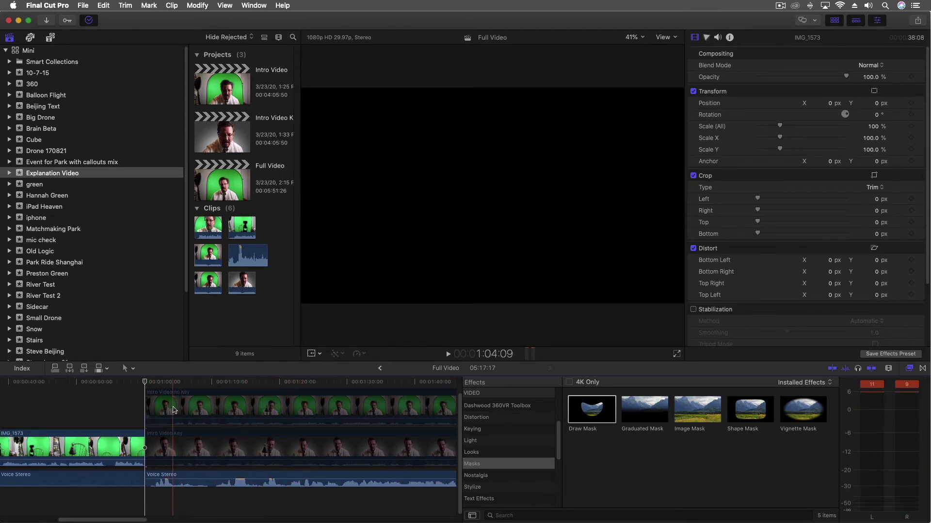
pyautogui.press('c')
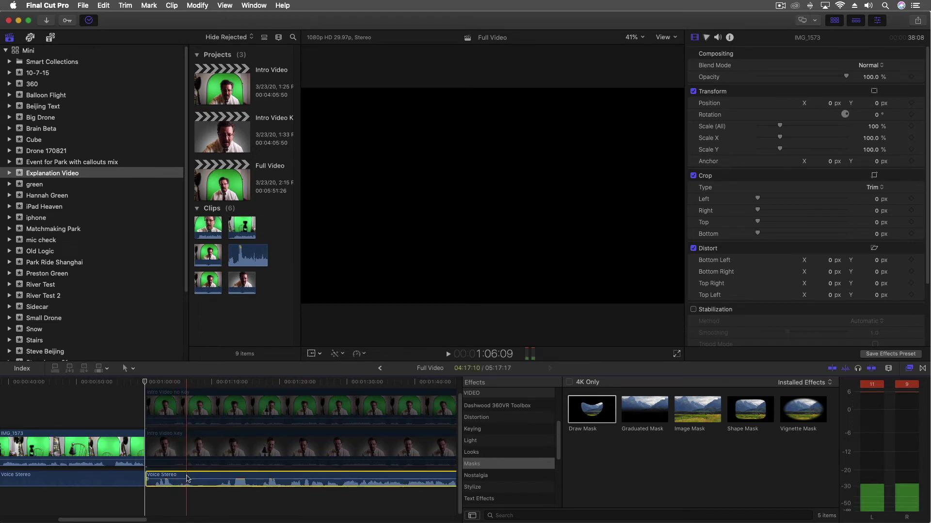
pyautogui.click(176, 409)
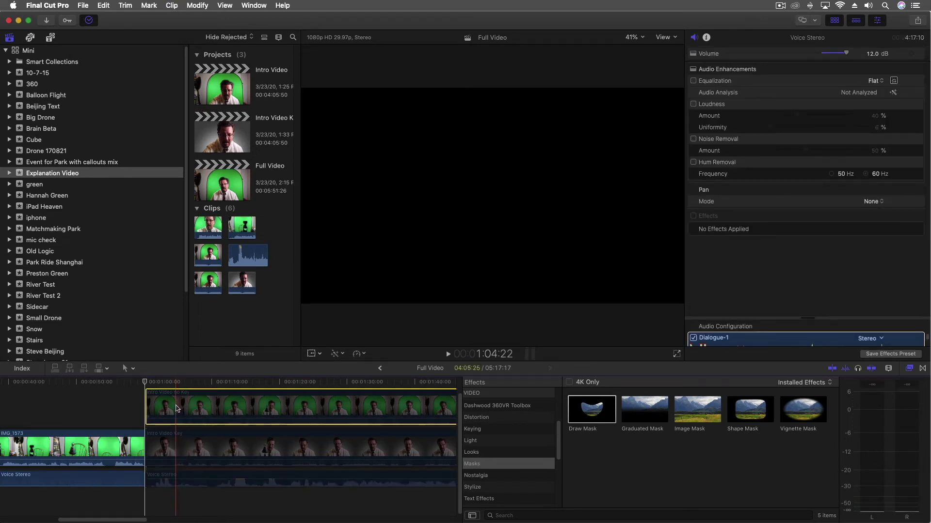
pyautogui.press('space')
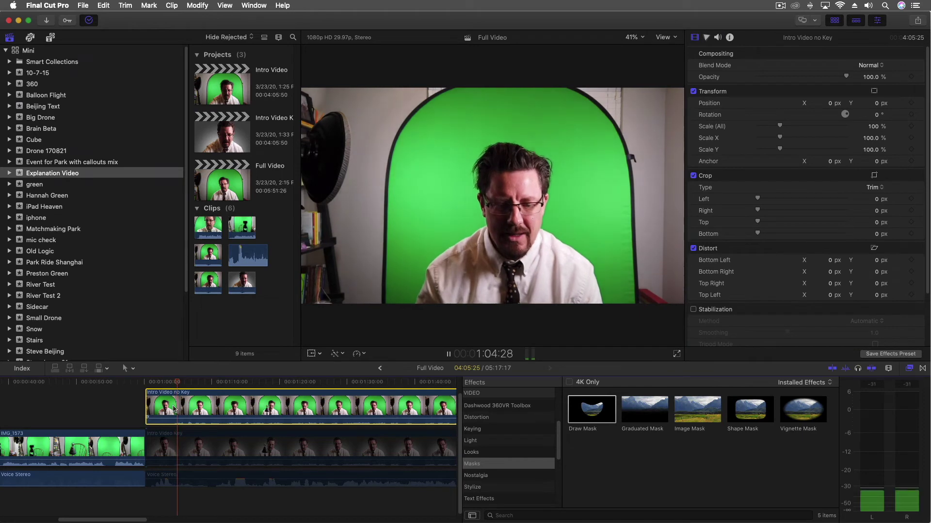
pyautogui.press('space')
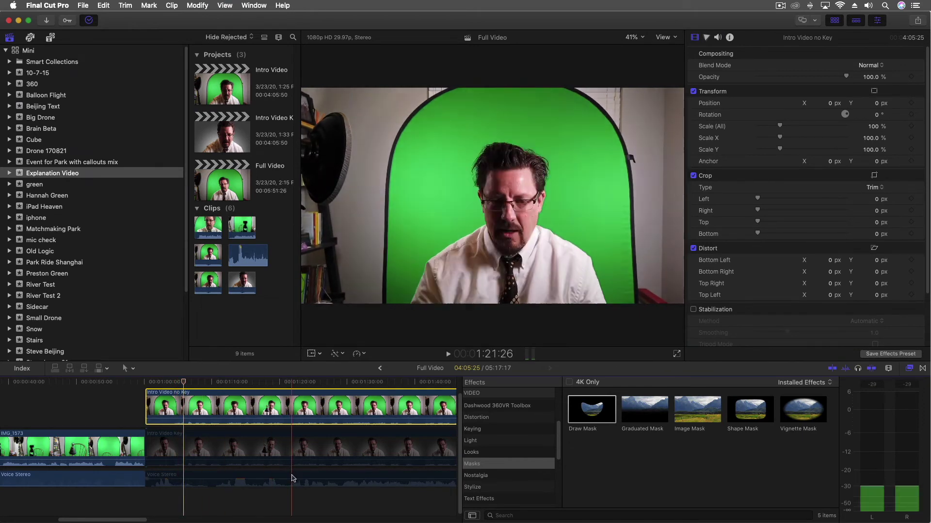
# Play the last Voice Stereo part by itself to find the intro's speech, and trim its start to that point.
pyautogui.click(291, 475)
pyautogui.press('space')
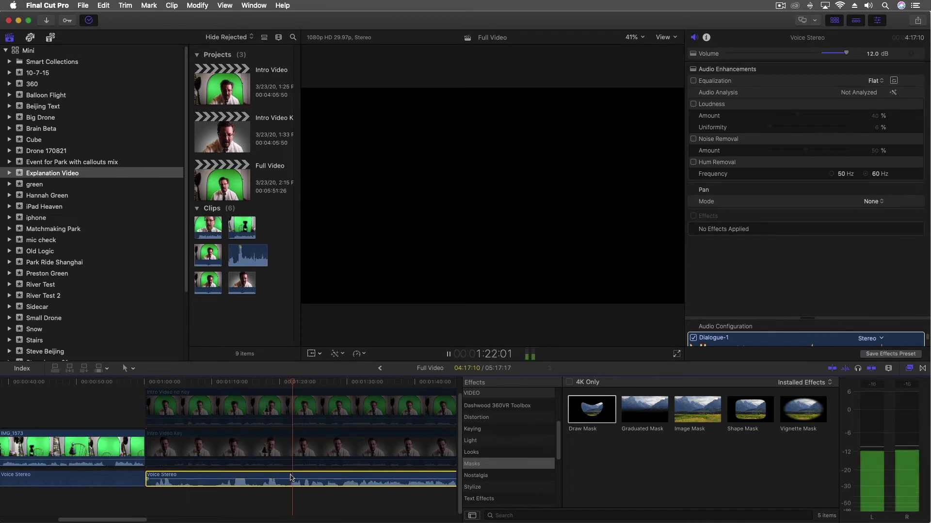
pyautogui.moveTo(146, 480); pyautogui.dragTo(221, 478)
# Align the trimmed Voice Stereo with the intro clips' speech so it starts at about 1:03.
pyautogui.click(181, 383)
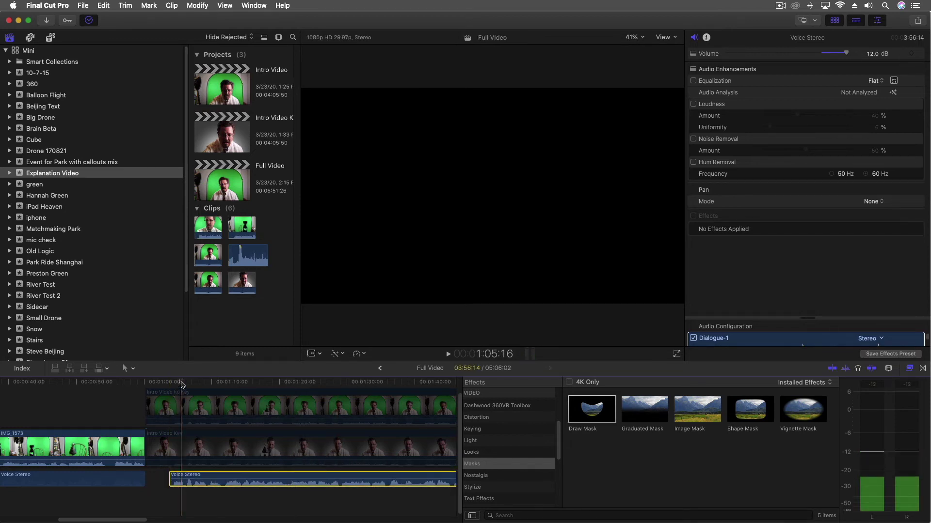
pyautogui.press('super+equal')
pyautogui.press('super+equal')
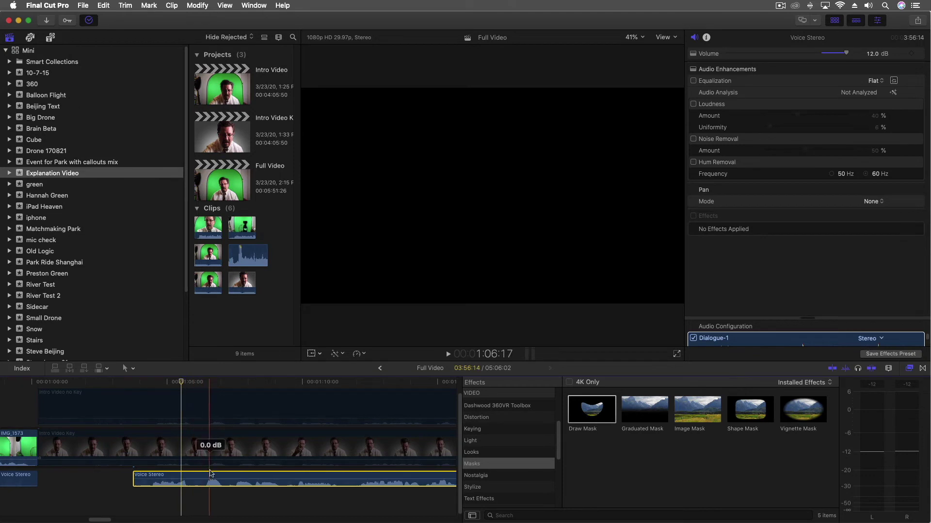
pyautogui.moveTo(217, 486); pyautogui.dragTo(218, 483)
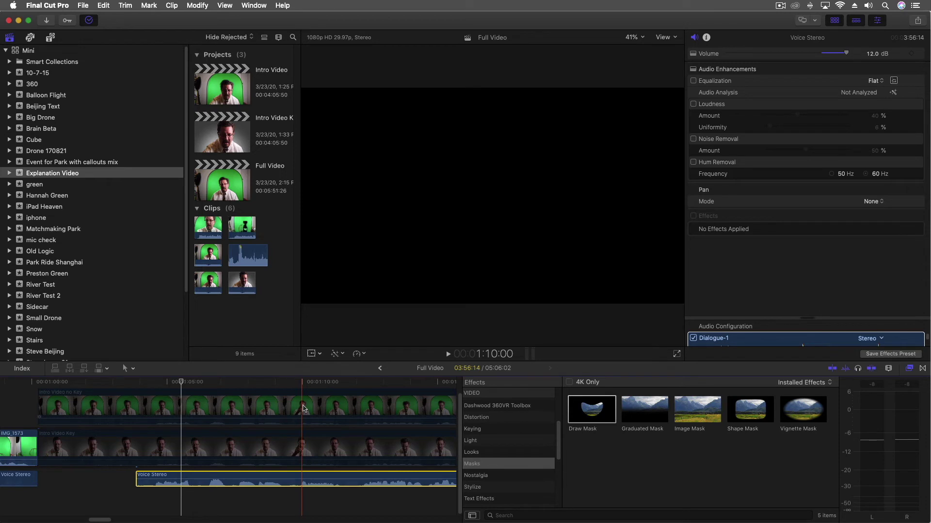
# Enable Intro Video Key and Intro Video no Key again and play them with Voice Stereo to check the sync.
pyautogui.click(123, 445)
pyautogui.click(130, 406)
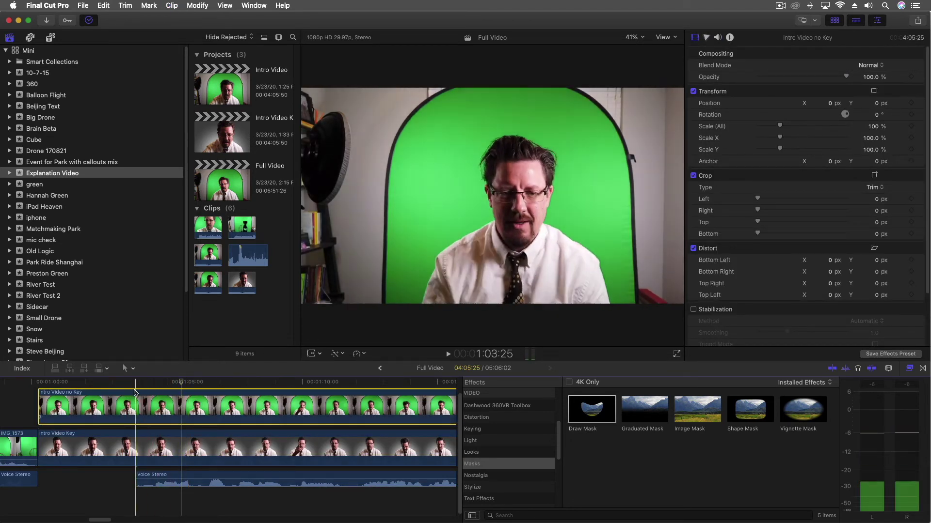
pyautogui.press('space')
pyautogui.press('space')
# Blade Voice Stereo, Intro Video Key and Intro Video no Key just before the speech begins, at about 1:04:16.
pyautogui.press('r')
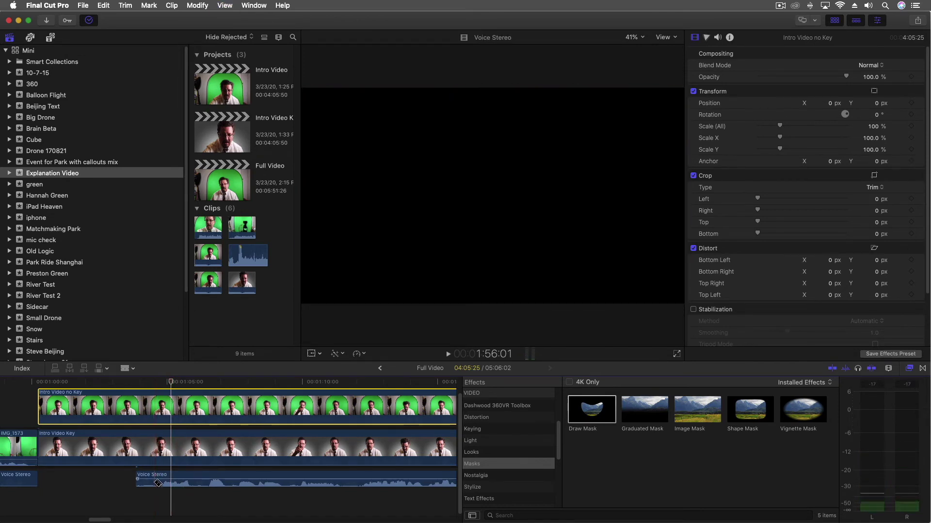
pyautogui.click(155, 477)
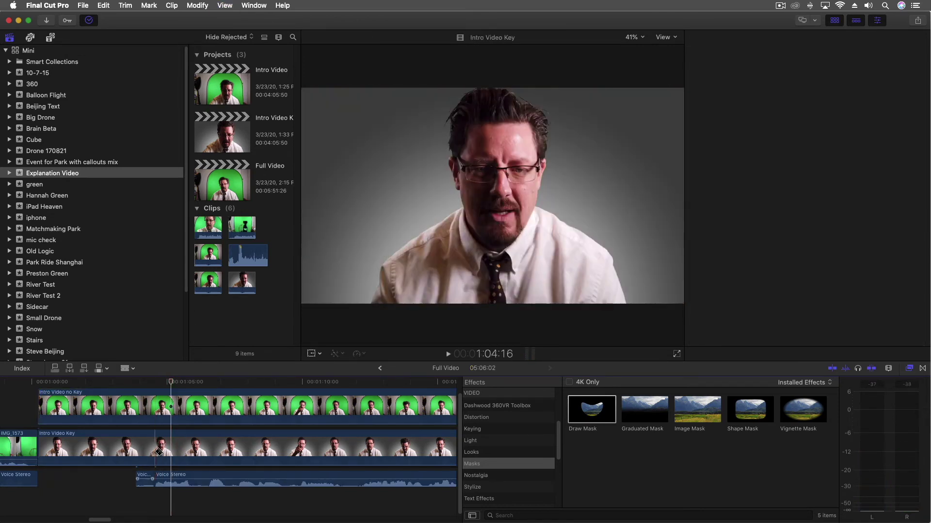
pyautogui.click(155, 448)
pyautogui.click(156, 417)
pyautogui.press('a')
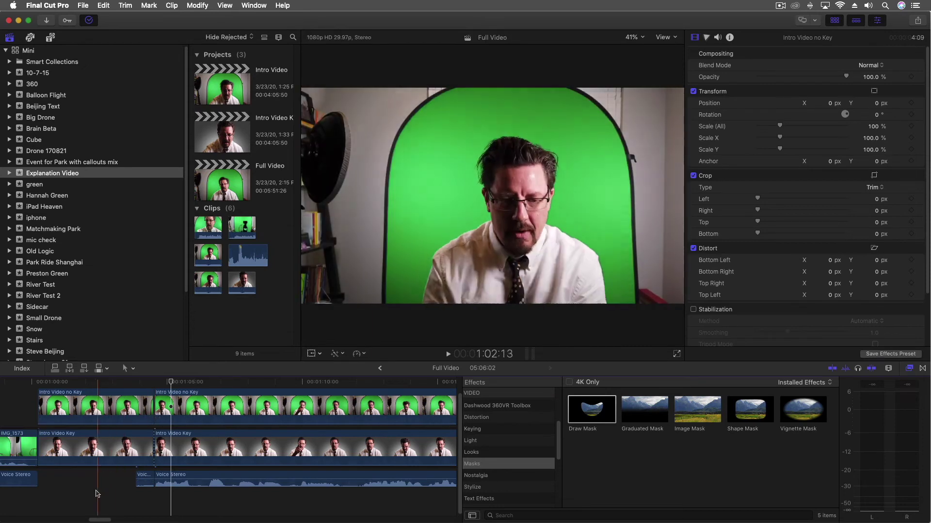
# Delete the silent opening pieces of both intro videos and Voice Stereo, and play the join after IMG_1573.
pyautogui.moveTo(96, 513); pyautogui.dragTo(145, 402)
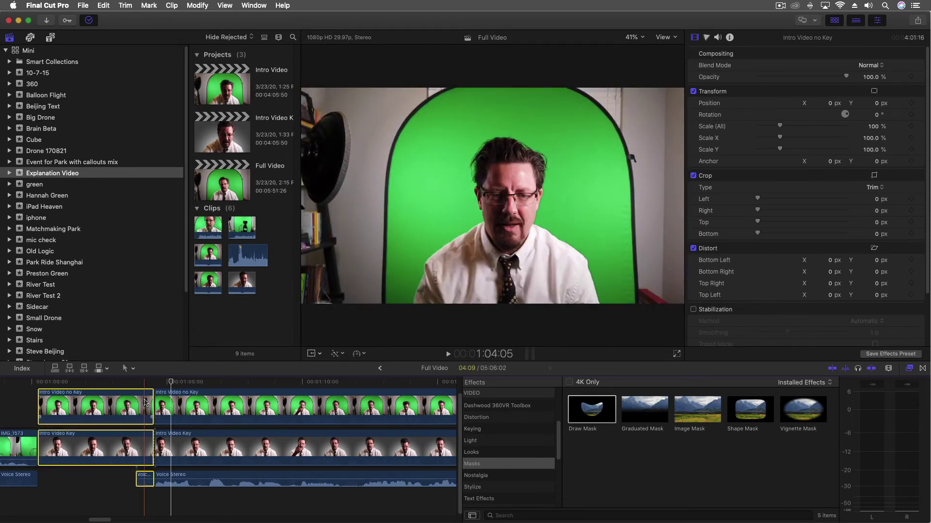
pyautogui.press('BackSpace')
pyautogui.click(22, 383)
pyautogui.press('space')
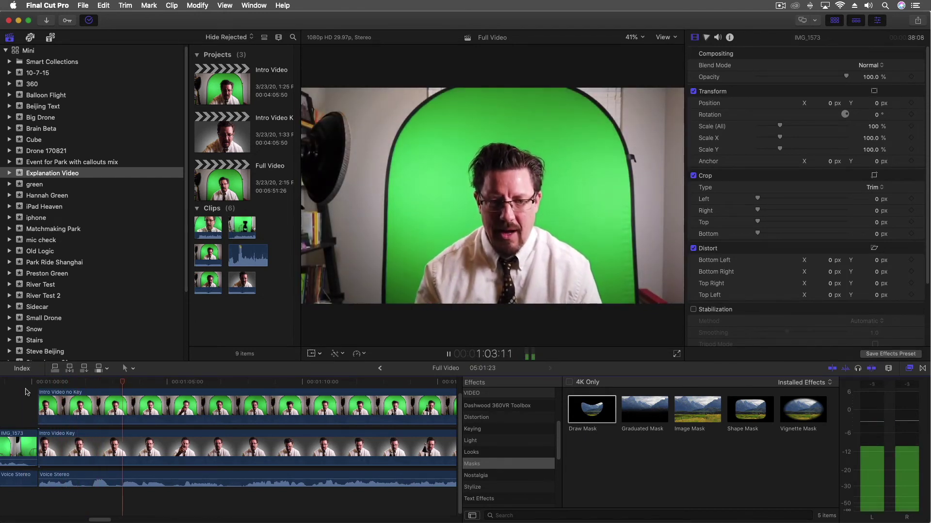
pyautogui.press('space')
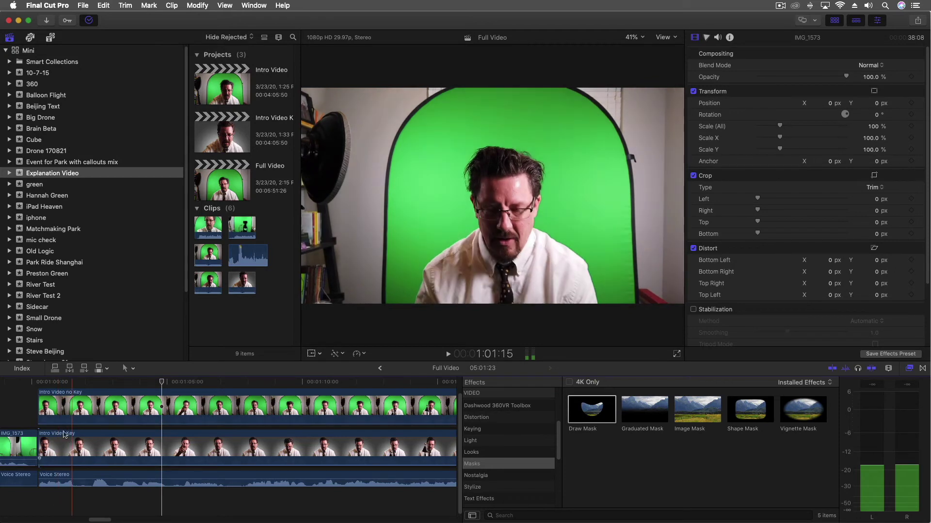
# Undo the deletion of the silent opening pieces of both intro videos and Voice Stereo.
pyautogui.click(69, 449)
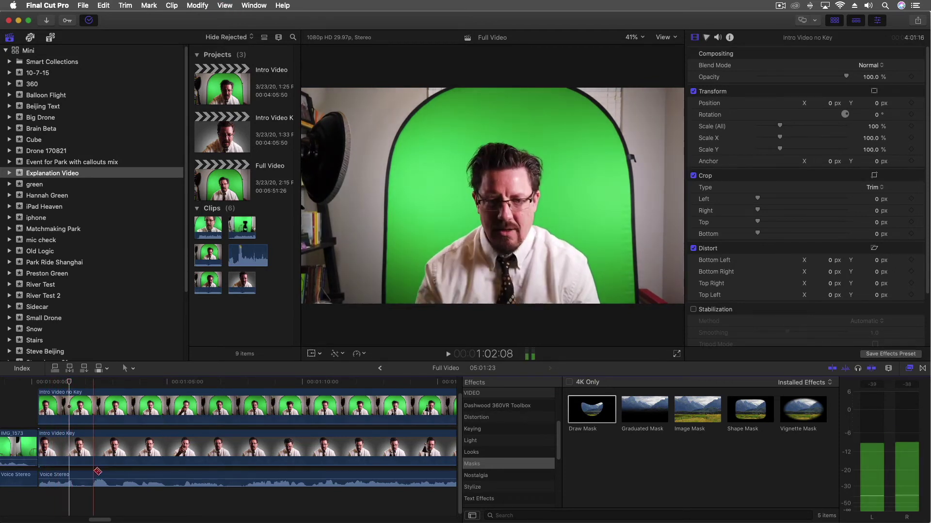
pyautogui.click(89, 445)
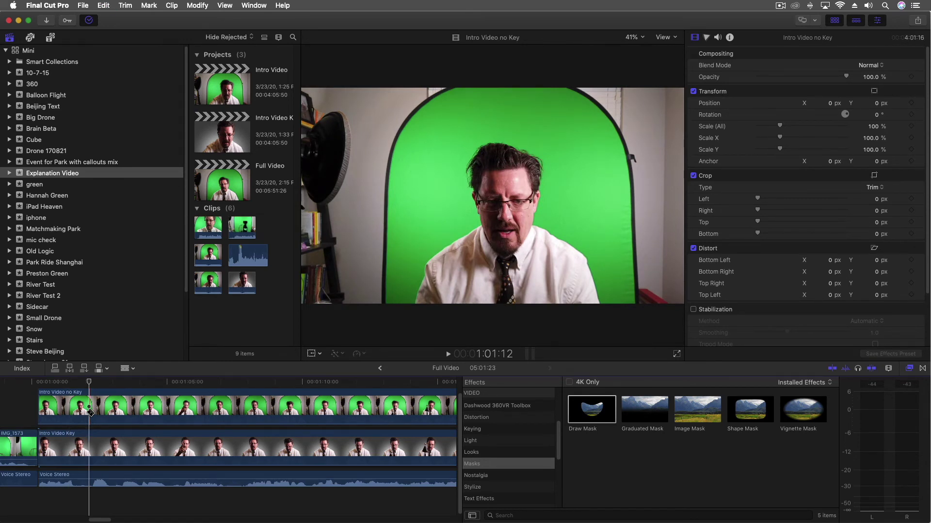
pyautogui.press('super+z')
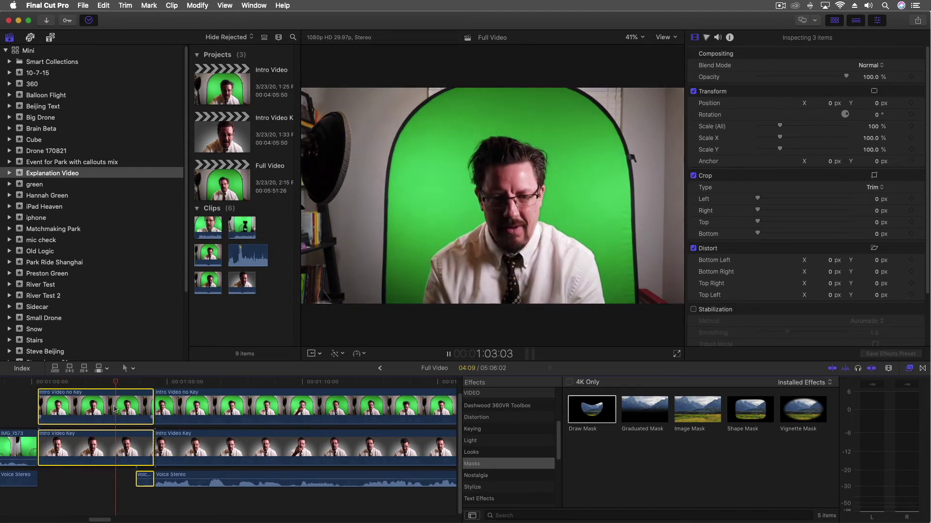
# Extend the start of the short Voice Stereo piece back to the end of IMG_1573 and play across the join.
pyautogui.press('space')
pyautogui.moveTo(139, 480); pyautogui.dragTo(88, 483)
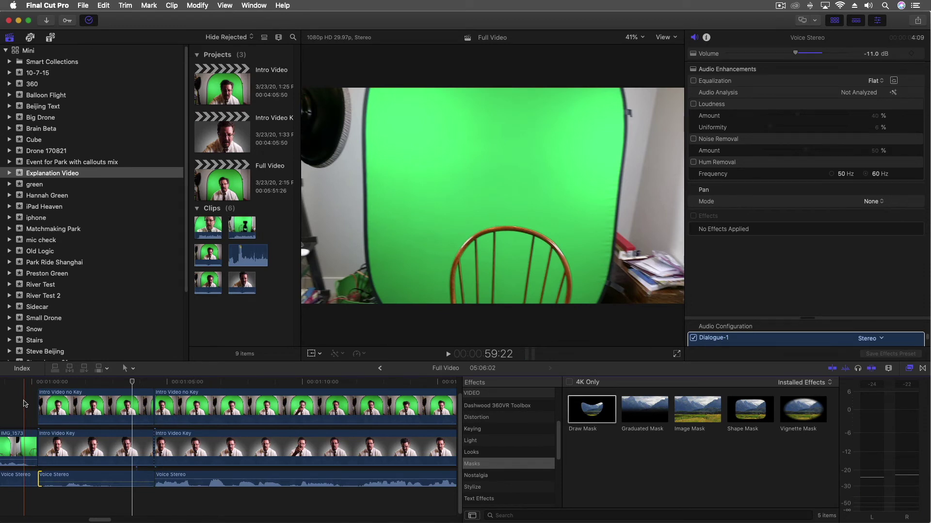
pyautogui.press('space')
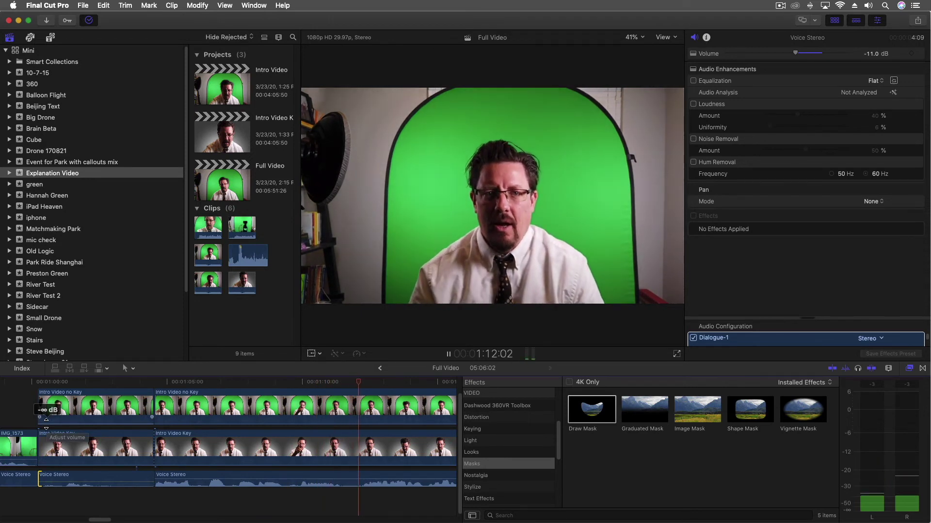
# Blade Intro Video no Key and Intro Video Key at the same frame, at about 1:52:01.
pyautogui.press('super+minus')
pyautogui.press('super+minus')
pyautogui.press('super+minus')
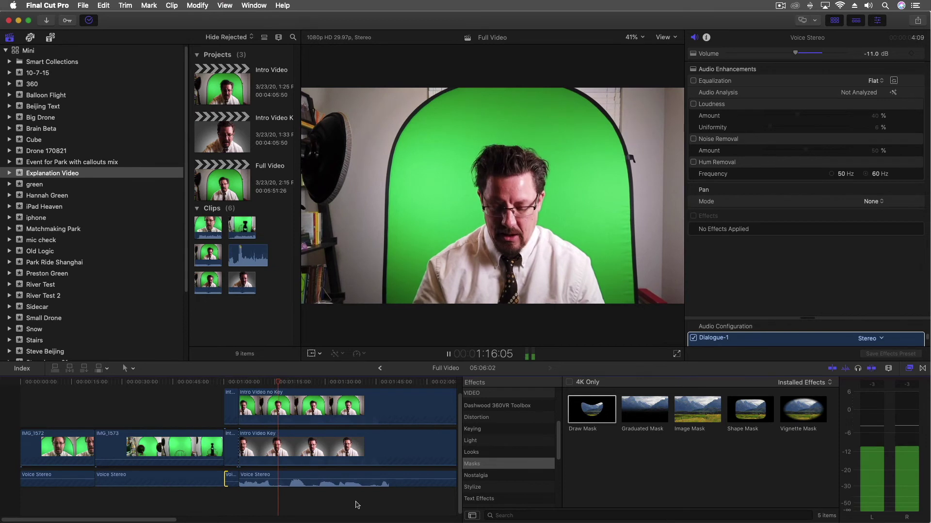
pyautogui.hscroll(5, 340, 504)
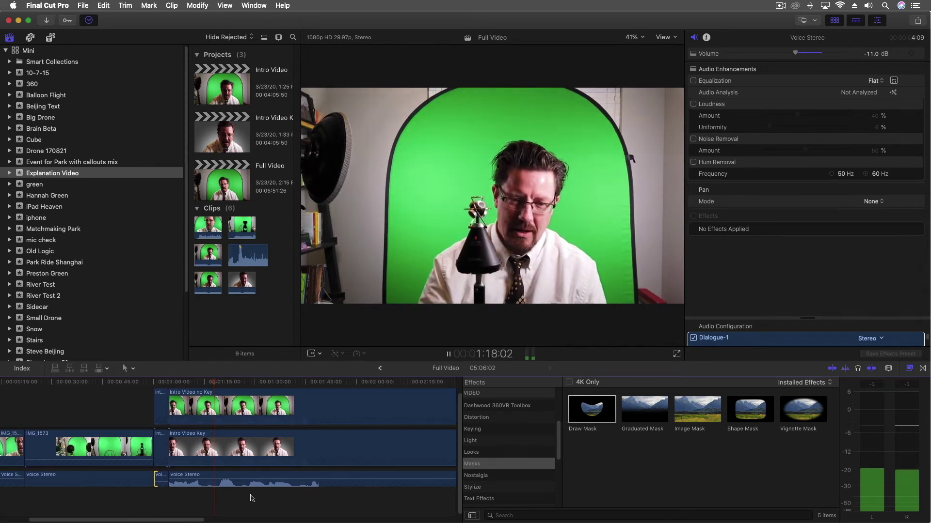
pyautogui.hscroll(1, 232, 501)
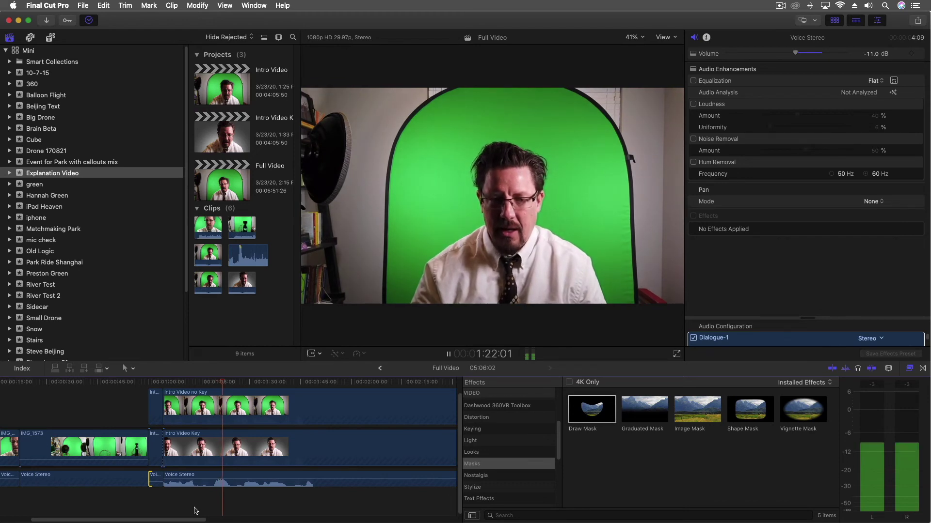
pyautogui.press('space')
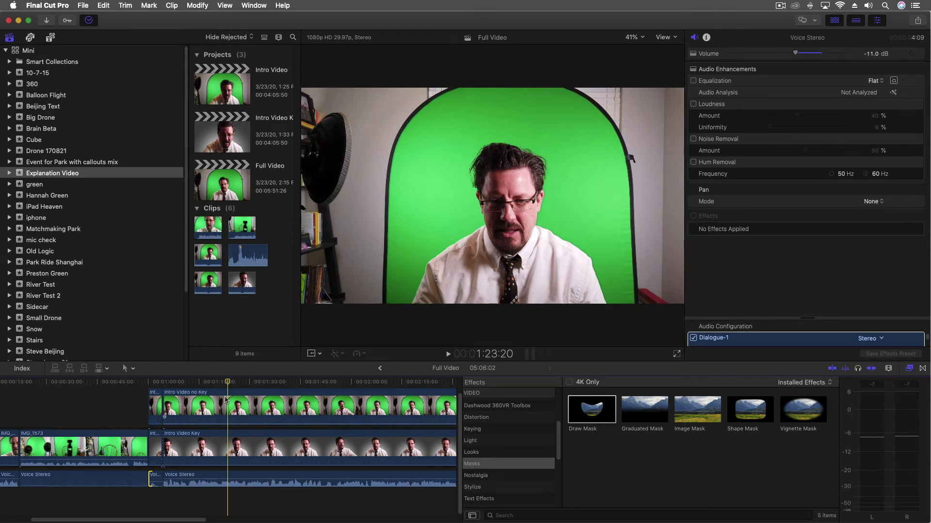
pyautogui.hscroll(6, 226, 400)
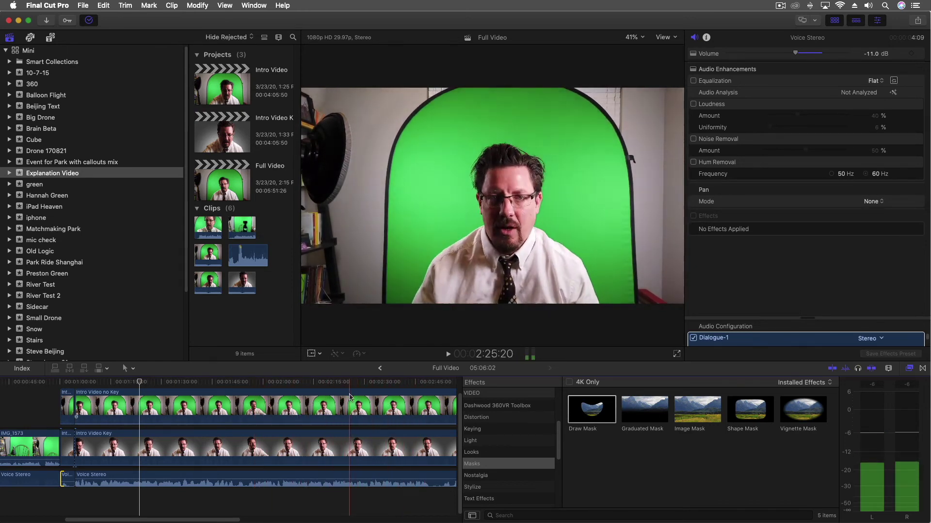
pyautogui.press('cmd+alt+s')
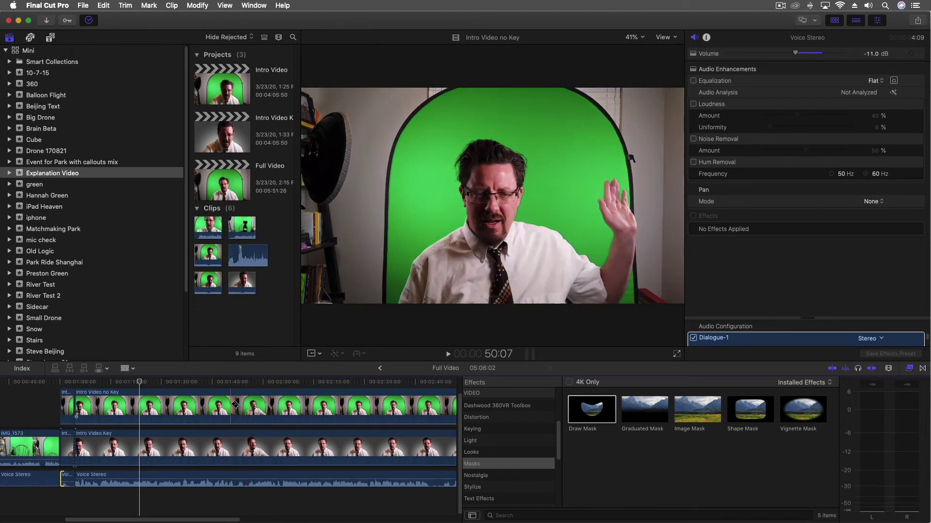
pyautogui.press('cmd+b')
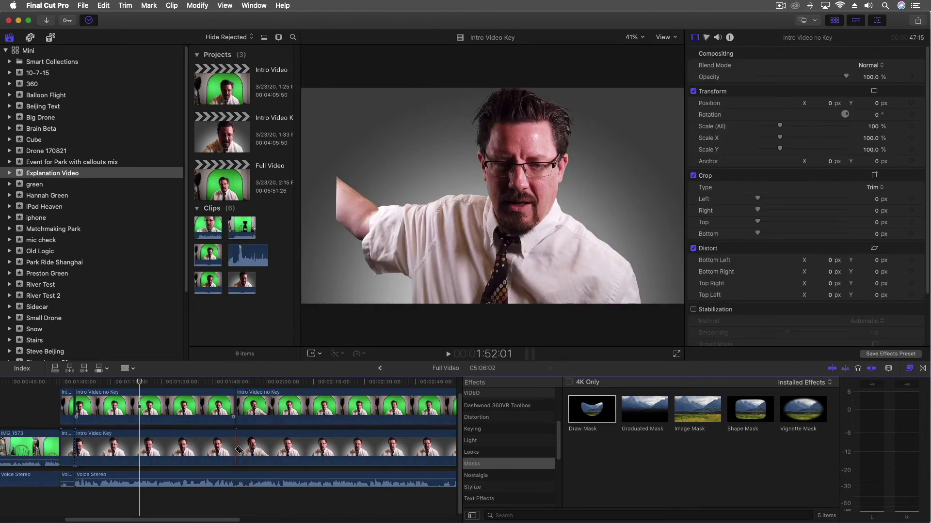
pyautogui.press('cmd+b')
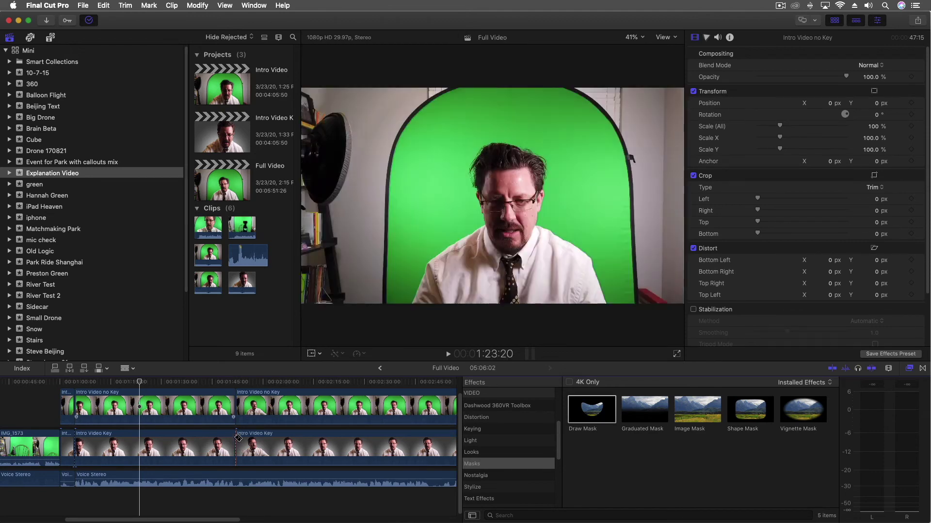
# Disable the part of Intro Video no Key after the cut and check the keyed video through to the end of the timeline.
pyautogui.click(270, 410)
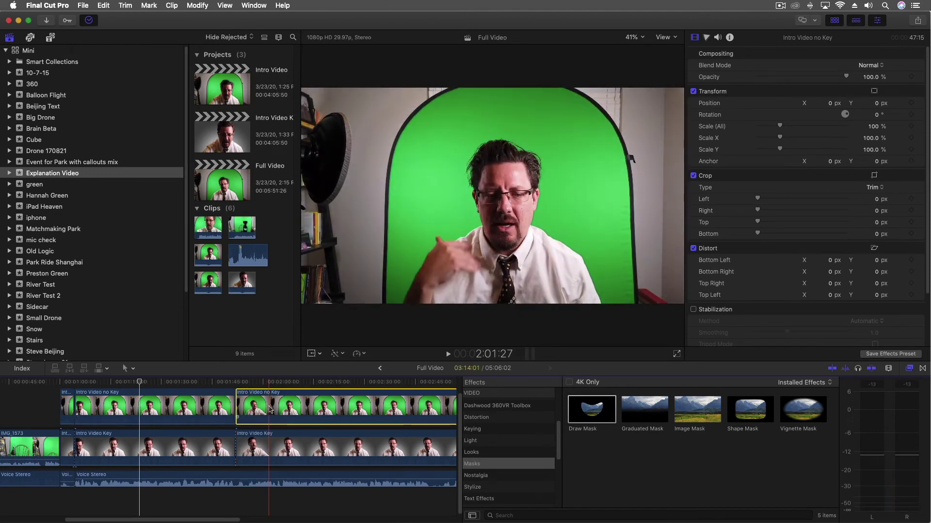
pyautogui.press('v')
pyautogui.press('space')
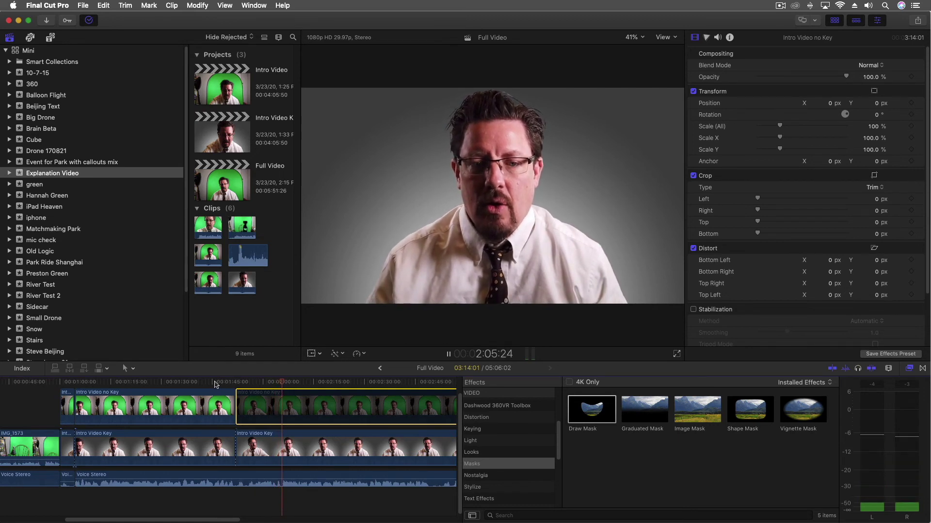
pyautogui.press('space')
pyautogui.hscroll(10, 203, 393)
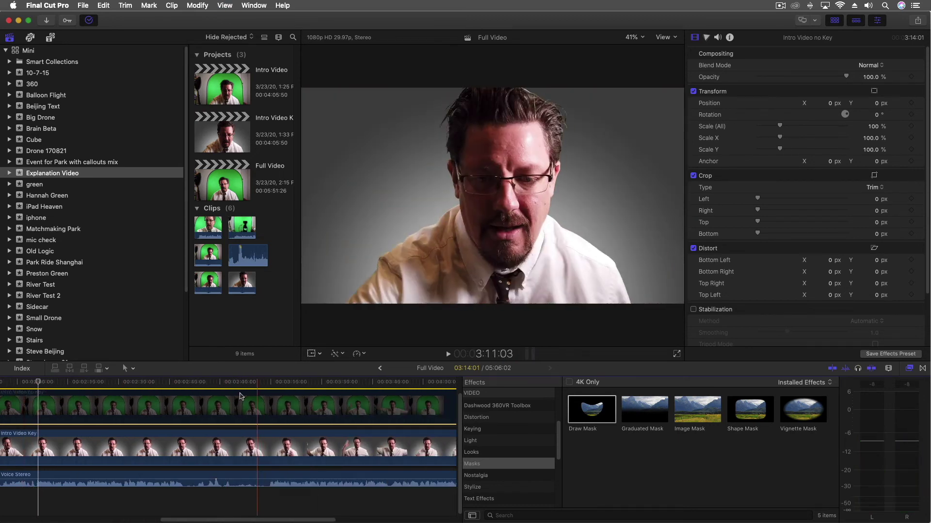
pyautogui.hscroll(15, 197, 400)
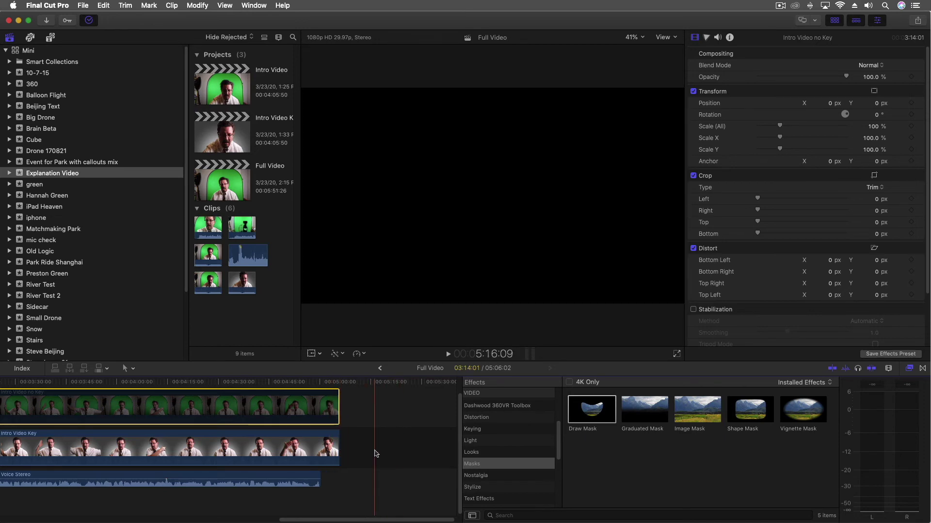
pyautogui.hscroll(-5, 303, 511)
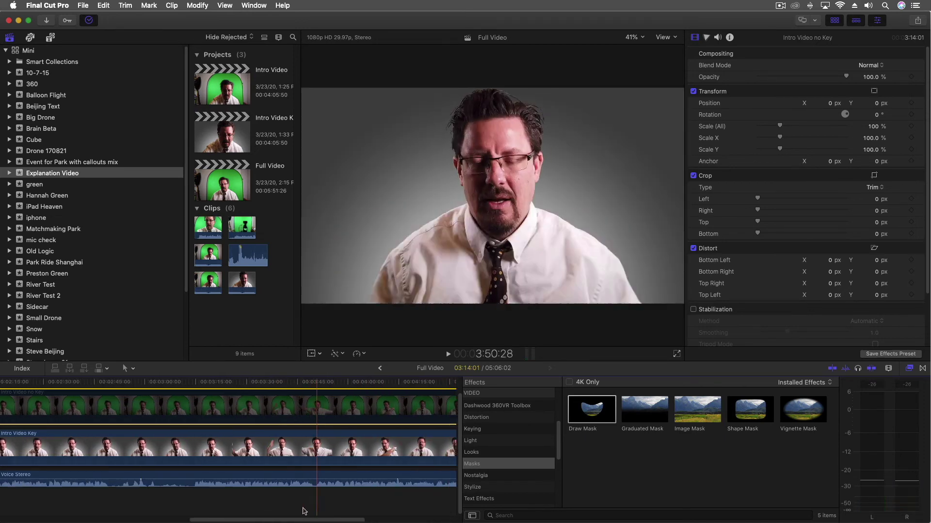
pyautogui.hscroll(-10, 303, 512)
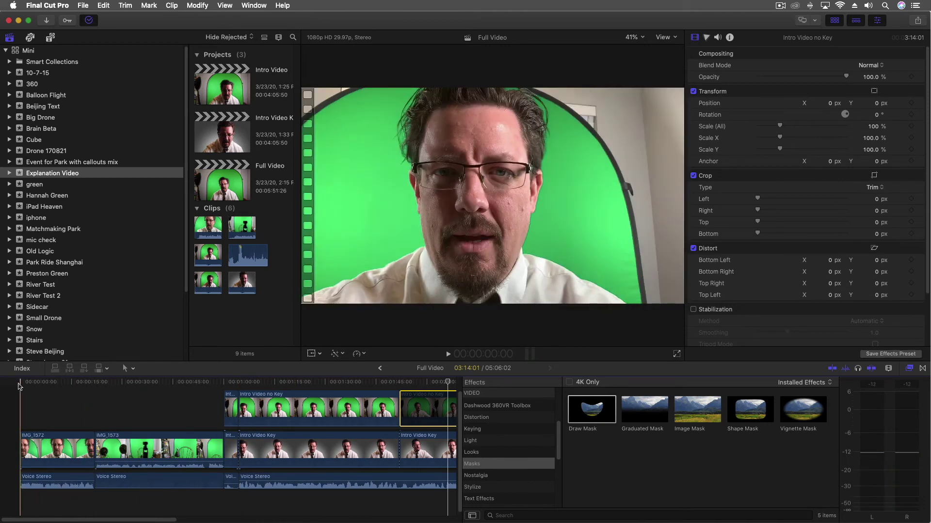
# Play the opening of Full Video from its beginning to check picture and sound.
pyautogui.press('space')
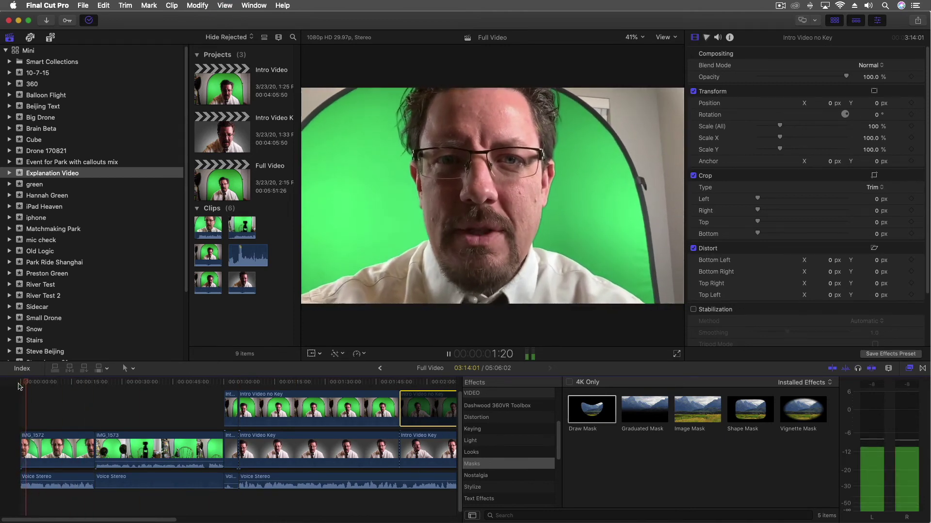
pyautogui.press('space')
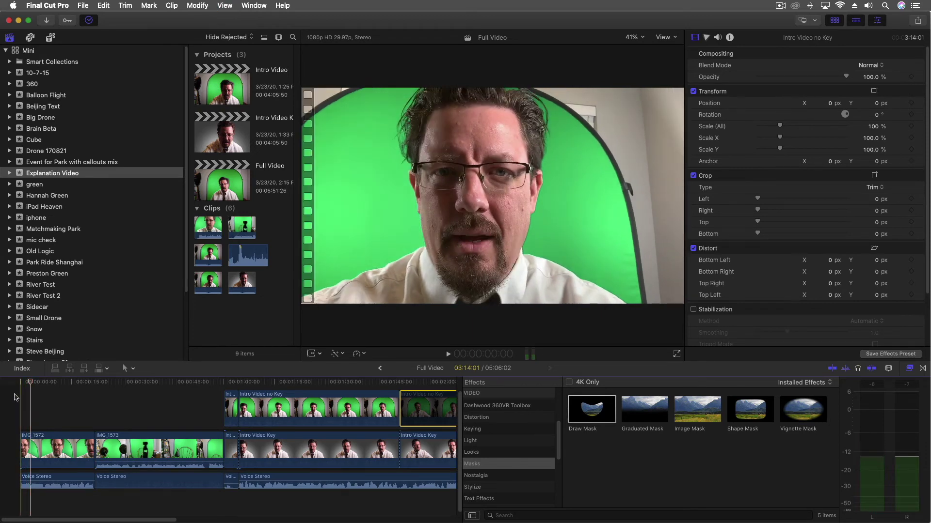
pyautogui.press('l')
pyautogui.press('l')
pyautogui.press('l')
pyautogui.press('l')
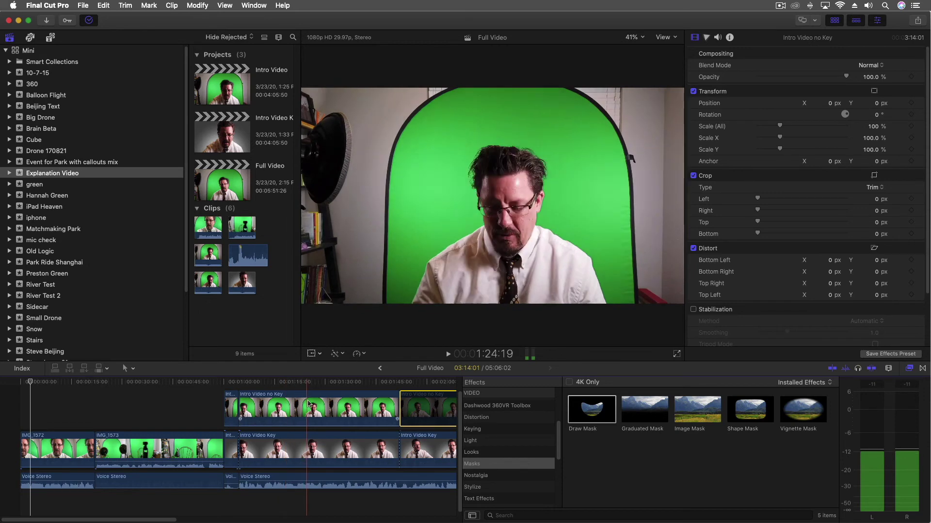
pyautogui.press('k')
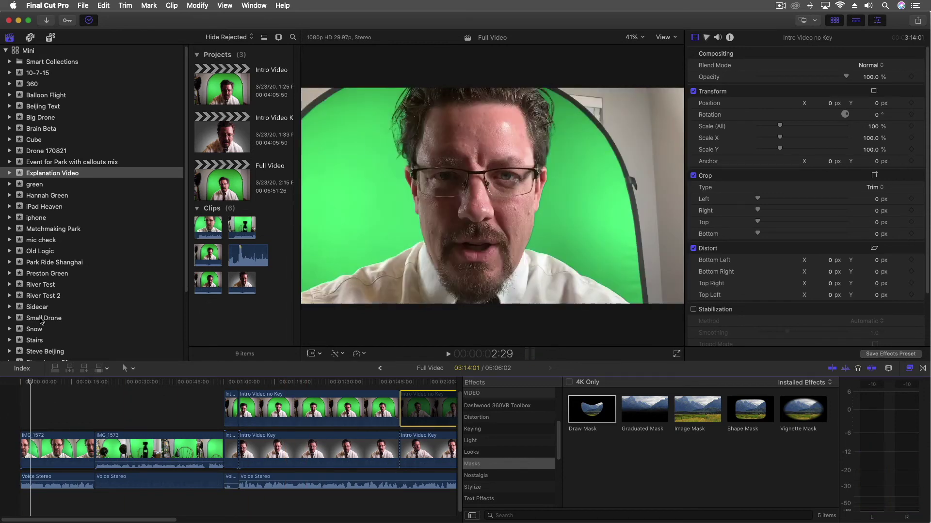
pyautogui.press('l')
pyautogui.press('l')
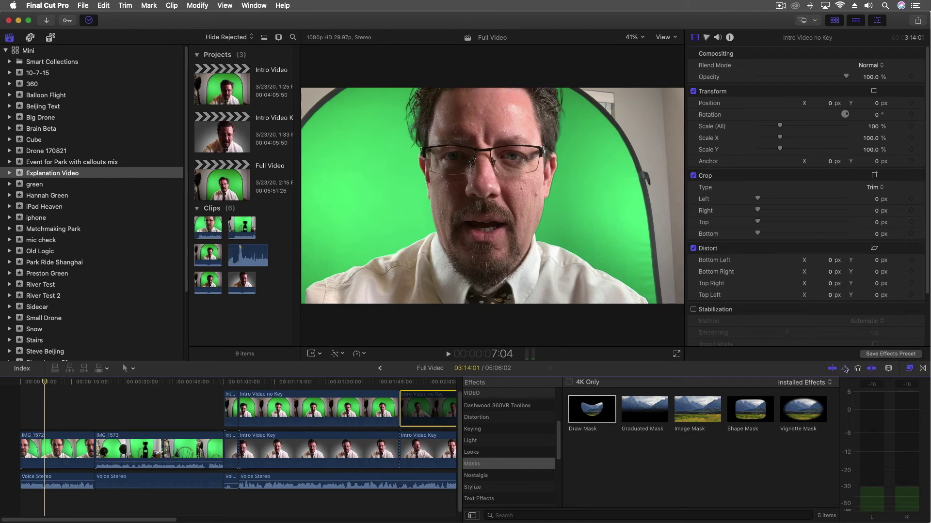
# Apply Match Color to IMG_1572, using a frame of the enabled Intro Video no Key as the reference.
pyautogui.click(73, 444)
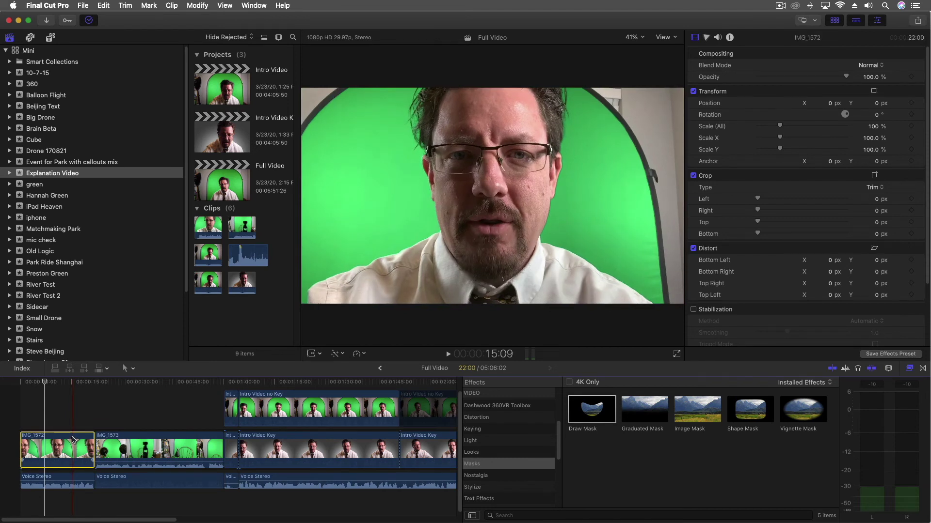
pyautogui.click(343, 355)
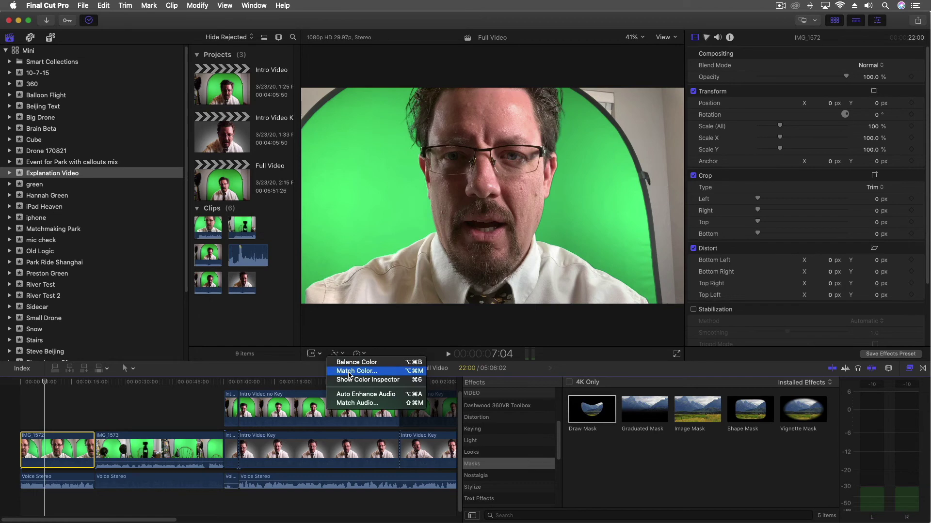
pyautogui.click(349, 372)
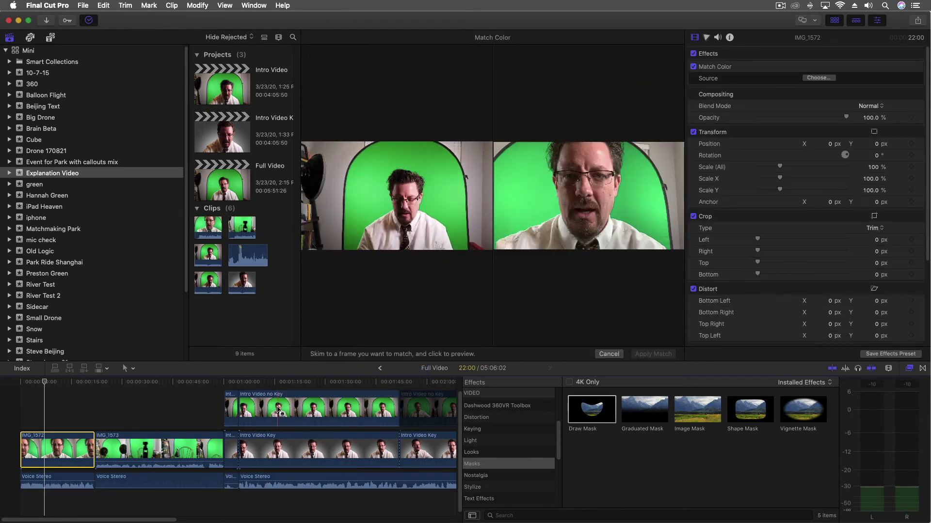
pyautogui.click(279, 409)
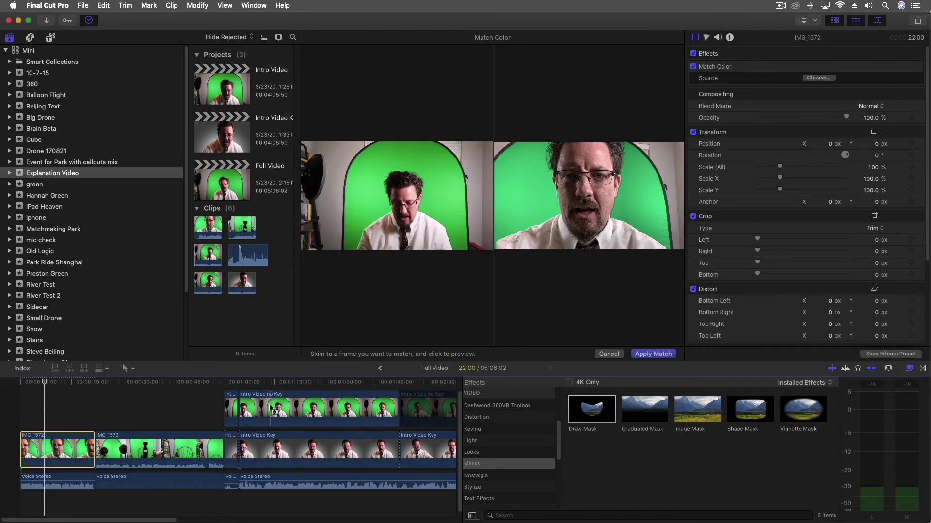
pyautogui.press('Return')
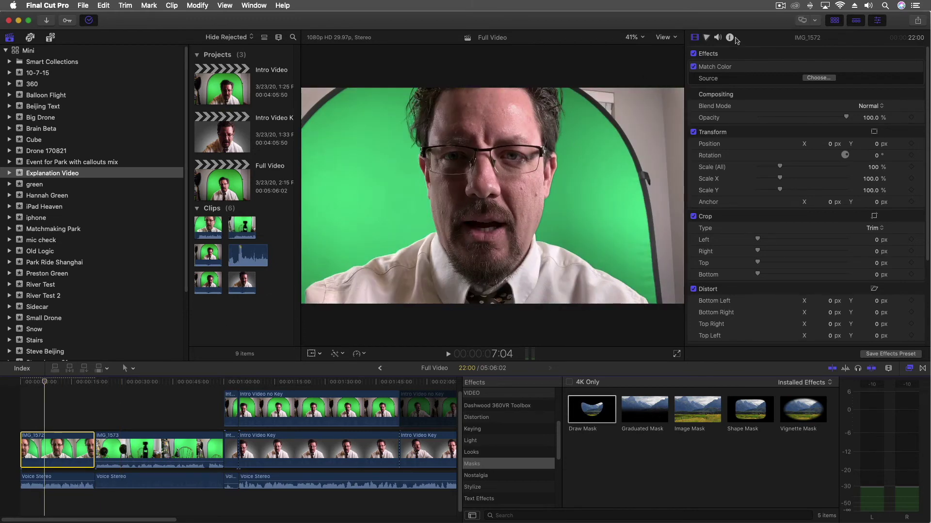
# Adjust IMG_1572's Color Board exposure to Master 11%, Shadows -21%, Midtones -19% and Highlights 25%.
pyautogui.press('super+6')
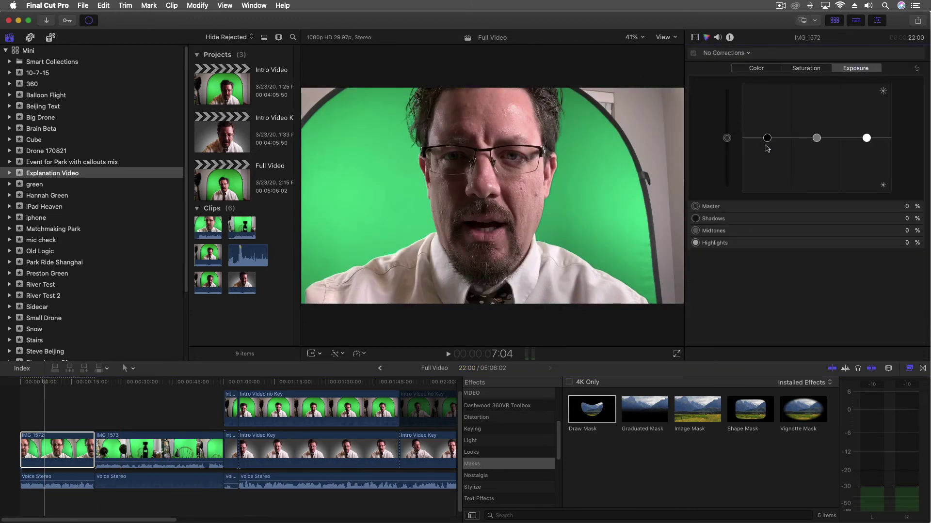
pyautogui.moveTo(728, 137); pyautogui.dragTo(866, 124)
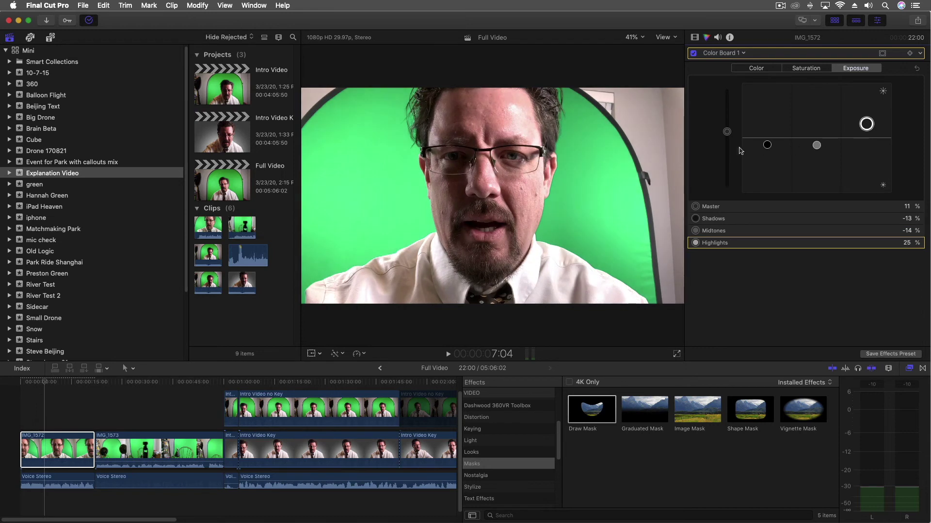
pyautogui.moveTo(769, 147); pyautogui.dragTo(816, 149)
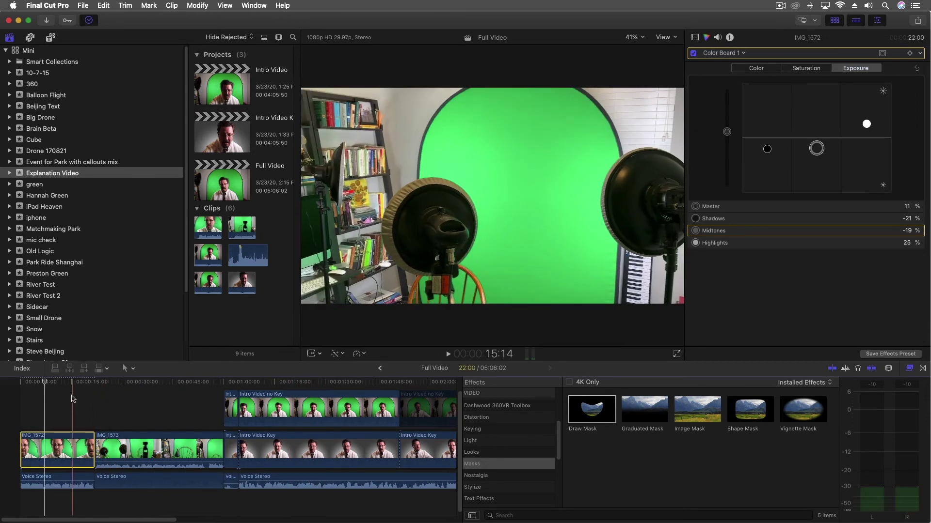
# Add a Basic Lower Third title above IMG_1572 at the very start of the Full Video timeline.
pyautogui.click(20, 383)
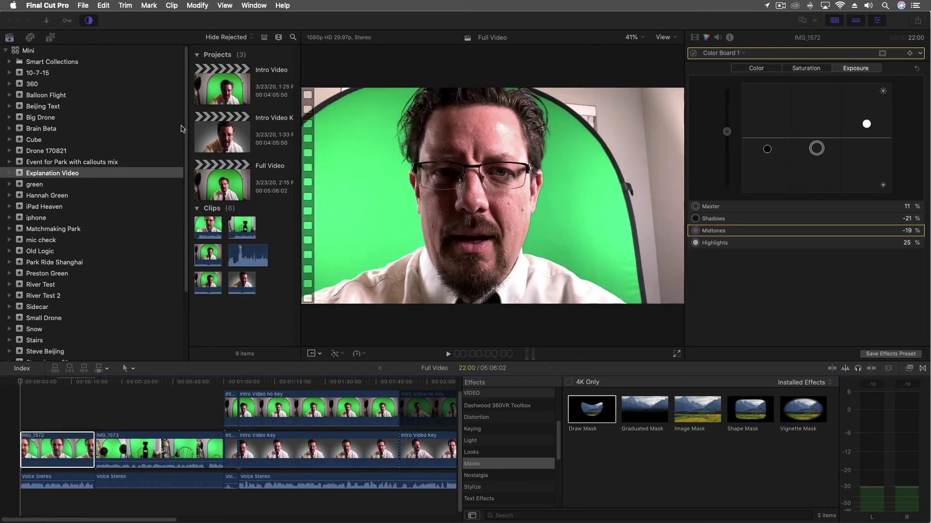
pyautogui.click(53, 41)
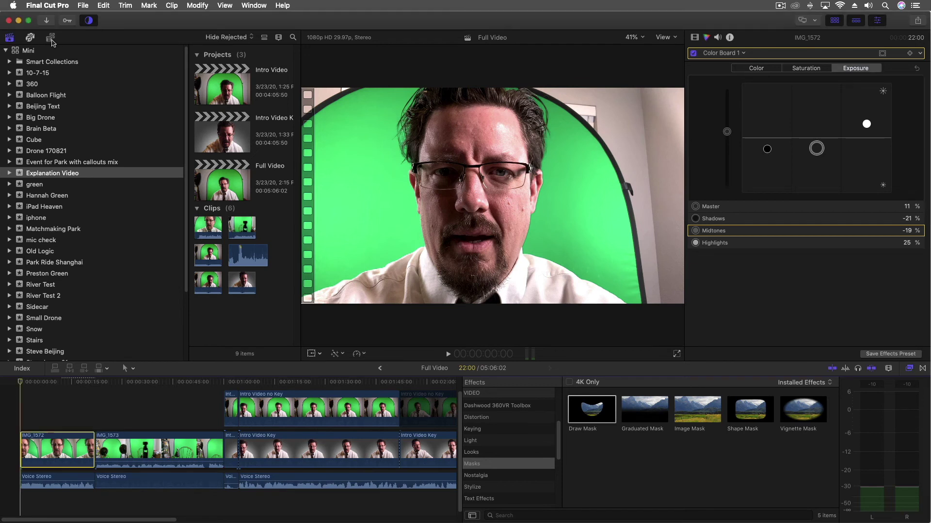
pyautogui.click(30, 51)
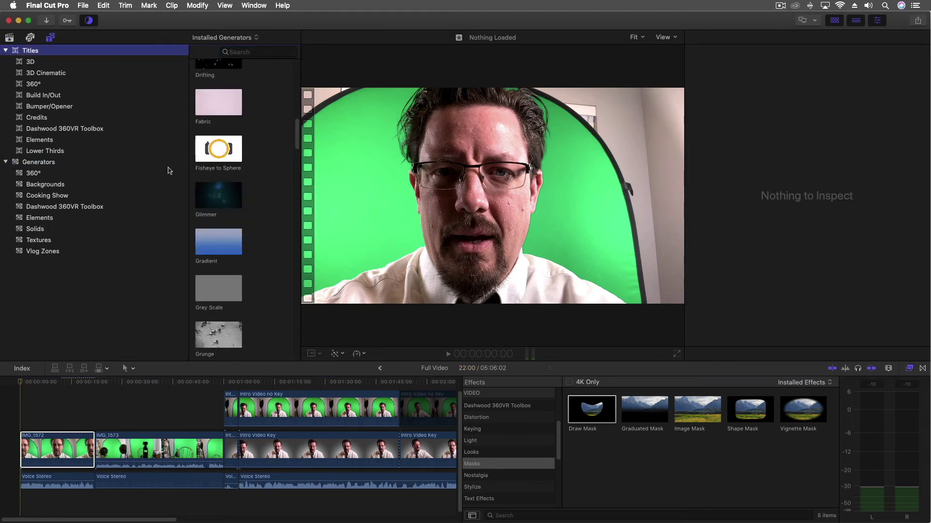
pyautogui.moveTo(188, 135); pyautogui.dragTo(135, 135)
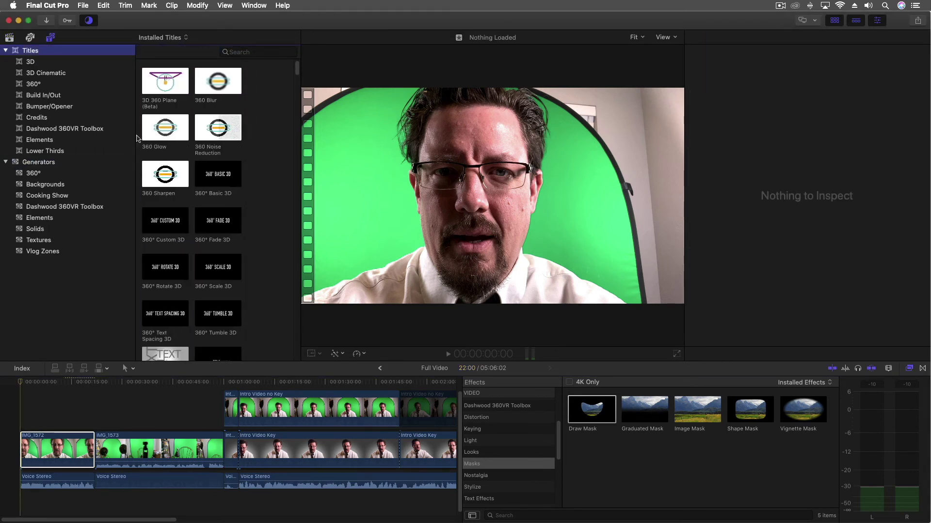
pyautogui.scroll(-5, 188, 214)
pyautogui.scroll(-3, 188, 215)
pyautogui.click(150, 286)
pyautogui.moveTo(176, 282); pyautogui.dragTo(20, 416)
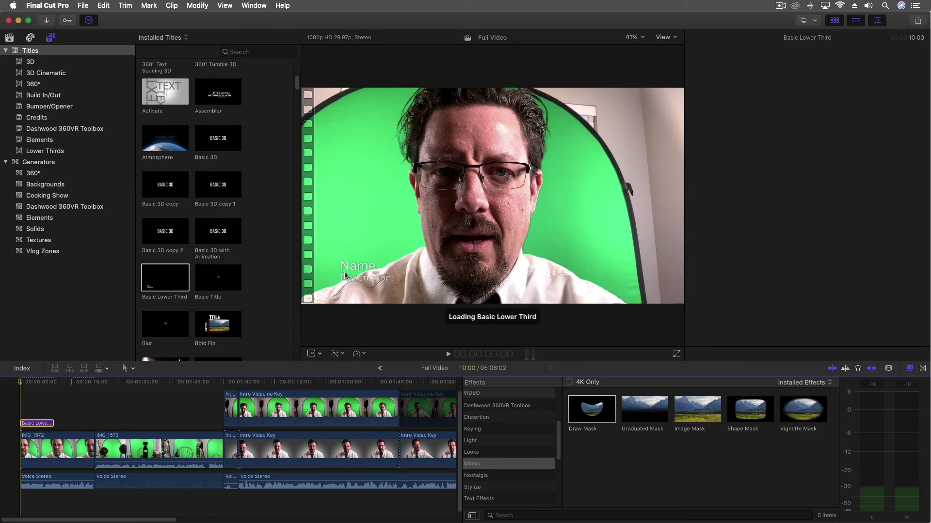
# Fill in the lower third with the professor's title and full name, and "University of Colorado Denver" as the description.
pyautogui.doubleClick(361, 268)
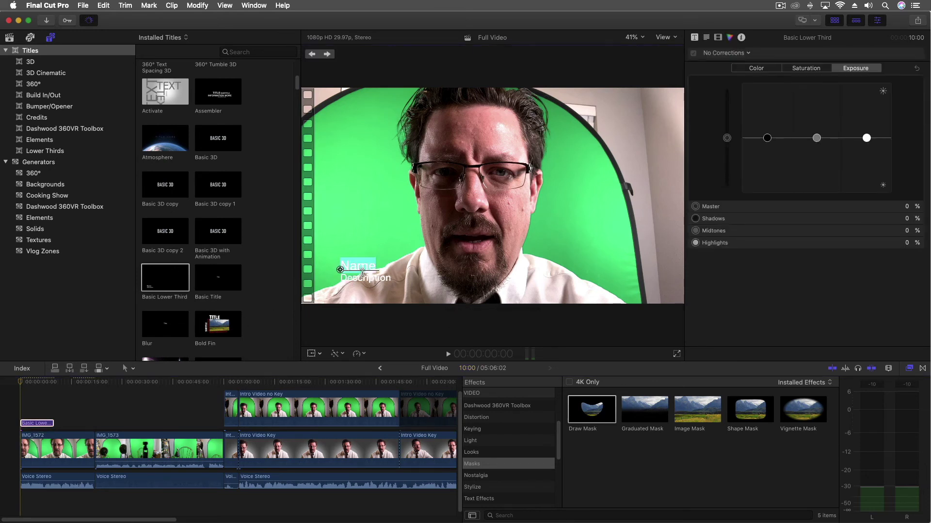
pyautogui.write('Profes')
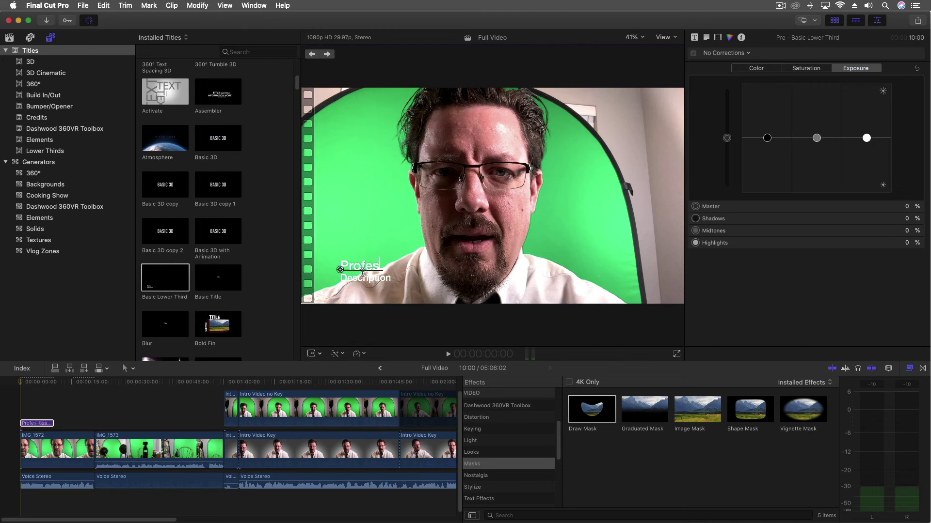
pyautogui.write('sor S')
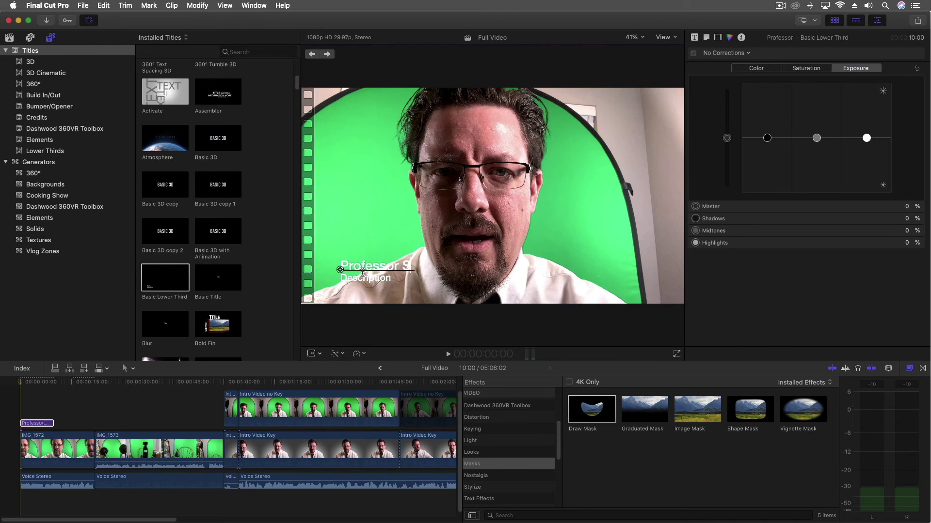
pyautogui.write('am McGuire')
pyautogui.click(375, 275)
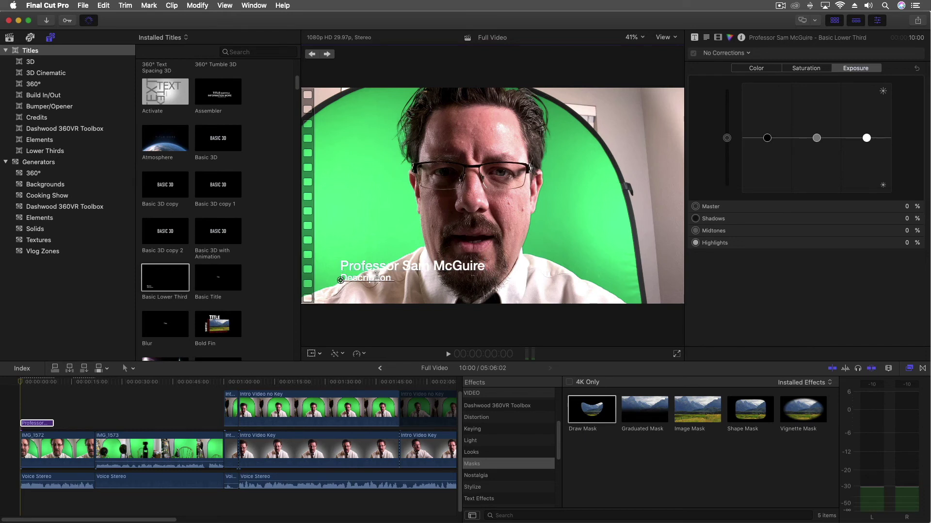
pyautogui.moveTo(390, 280); pyautogui.dragTo(302, 285)
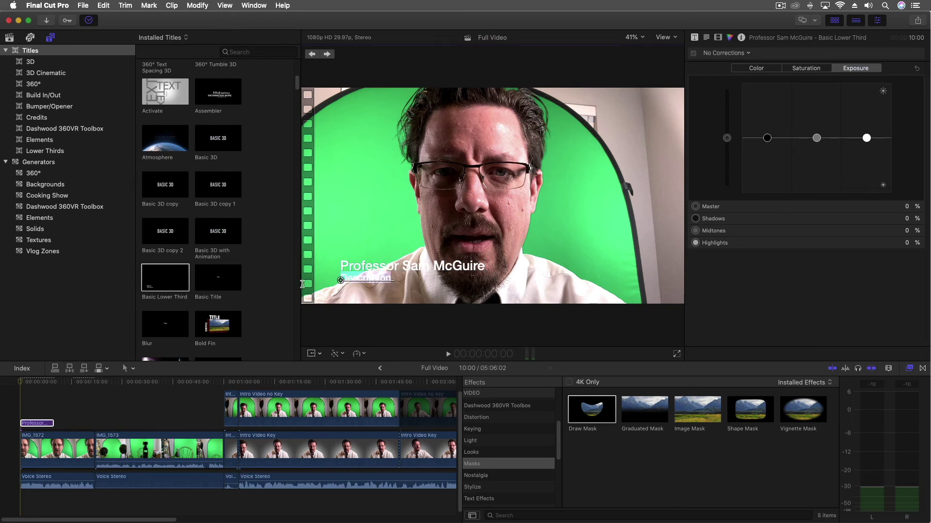
pyautogui.write('University of Colorado Denver')
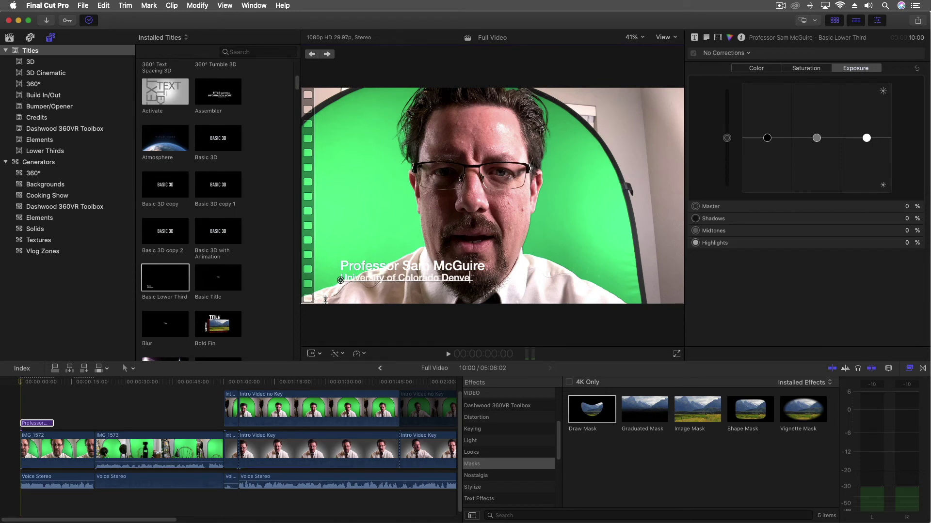
pyautogui.click(41, 408)
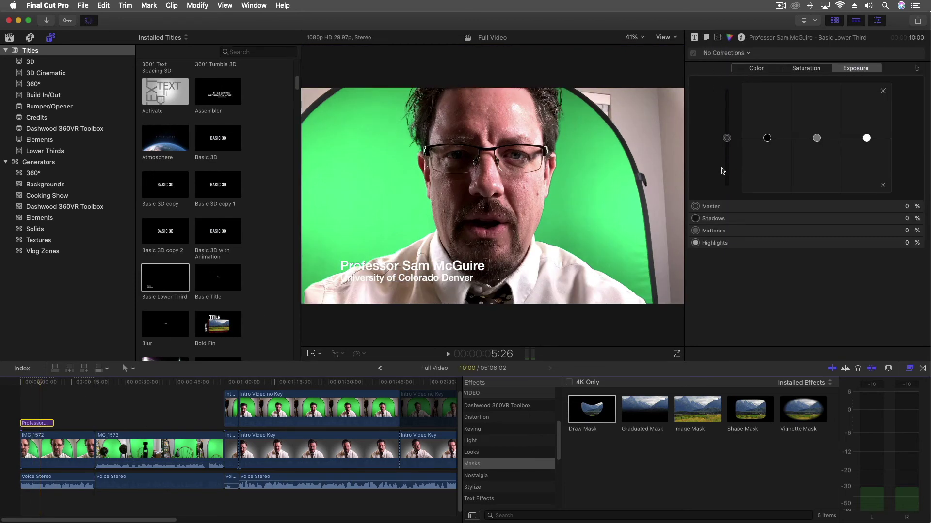
# Turn on a drop shadow for the lower-third text with Blur 1.01 and Distance 7.0.
pyautogui.press('super+6')
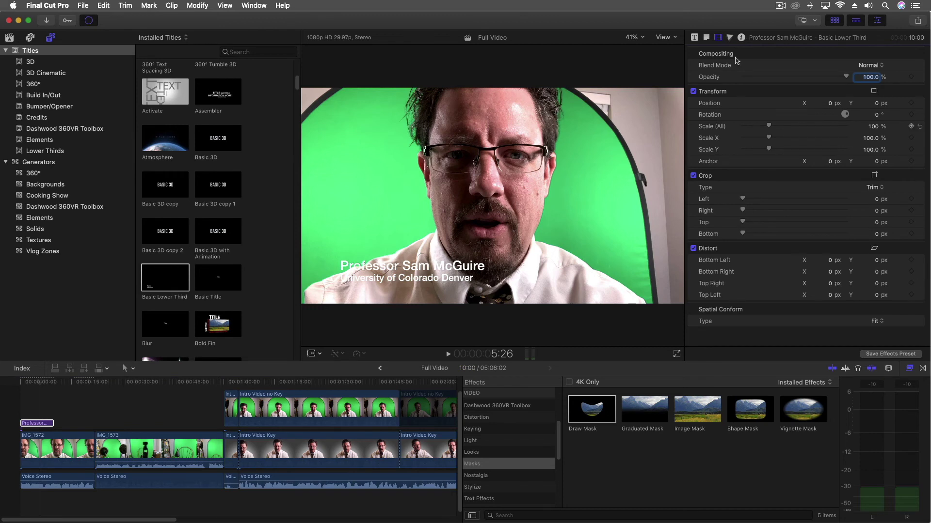
pyautogui.click(694, 38)
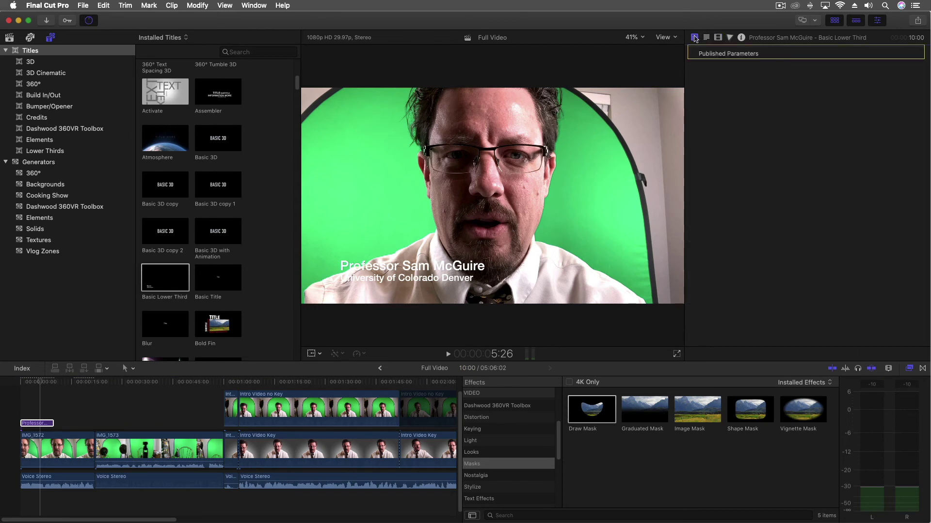
pyautogui.click(707, 38)
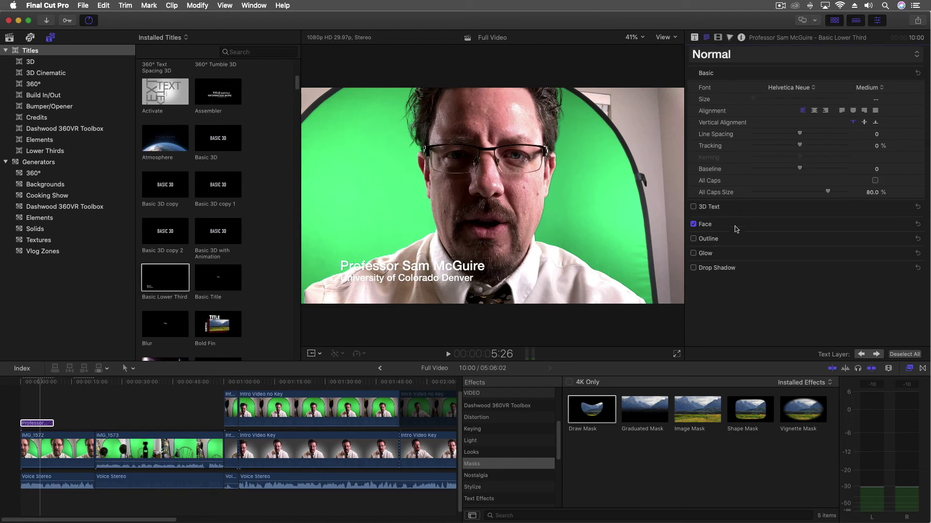
pyautogui.click(694, 268)
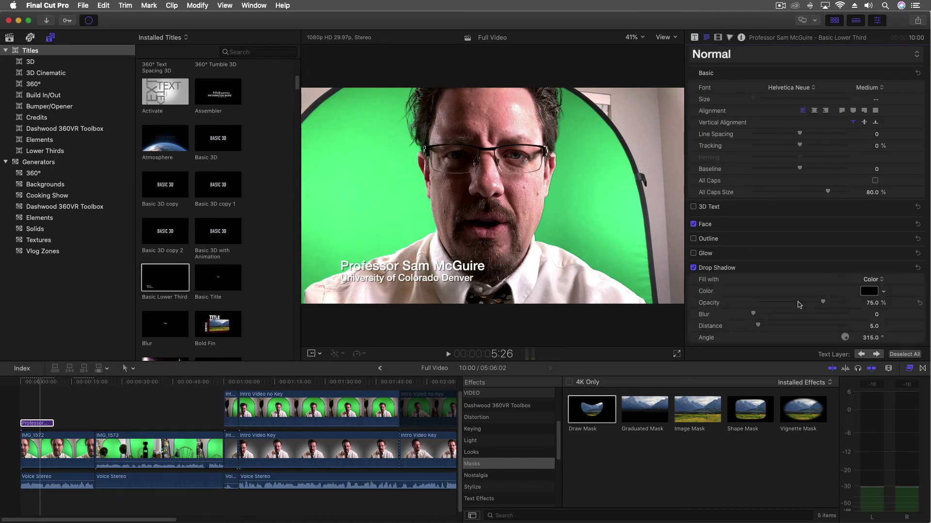
pyautogui.moveTo(753, 314); pyautogui.dragTo(760, 316)
pyautogui.moveTo(767, 328); pyautogui.dragTo(768, 330)
# Move the lower third towards the frame's lower-left corner, setting its position to X -146.1 px and Y -71.0 px.
pyautogui.hotkey('ctrl', 'Tab')
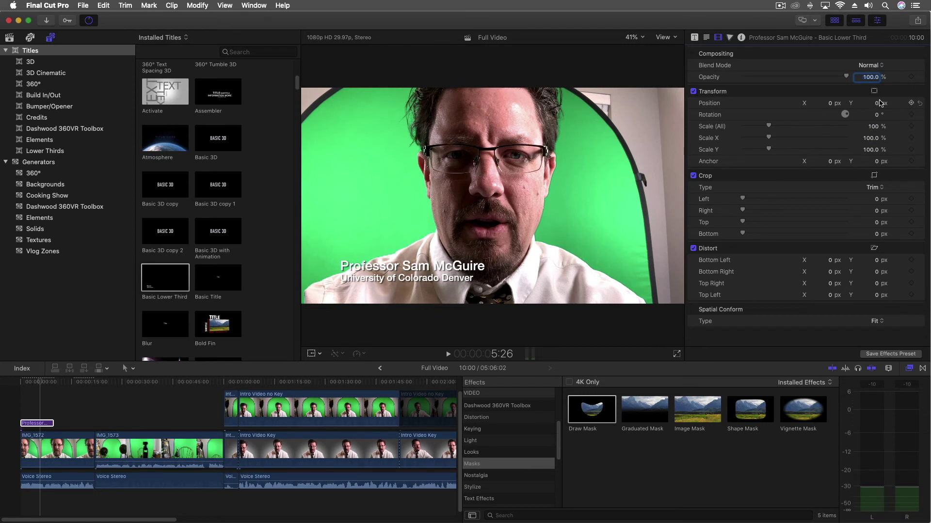
pyautogui.moveTo(876, 103); pyautogui.dragTo(814, 105)
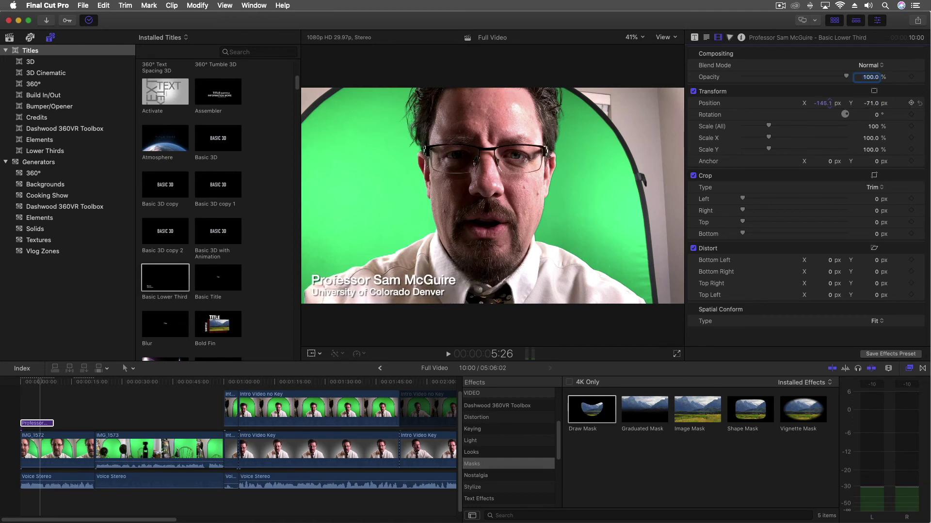
pyautogui.click(337, 294)
# Set the lower third's face color to black (Licorice) and turn off its drop shadow.
pyautogui.click(706, 37)
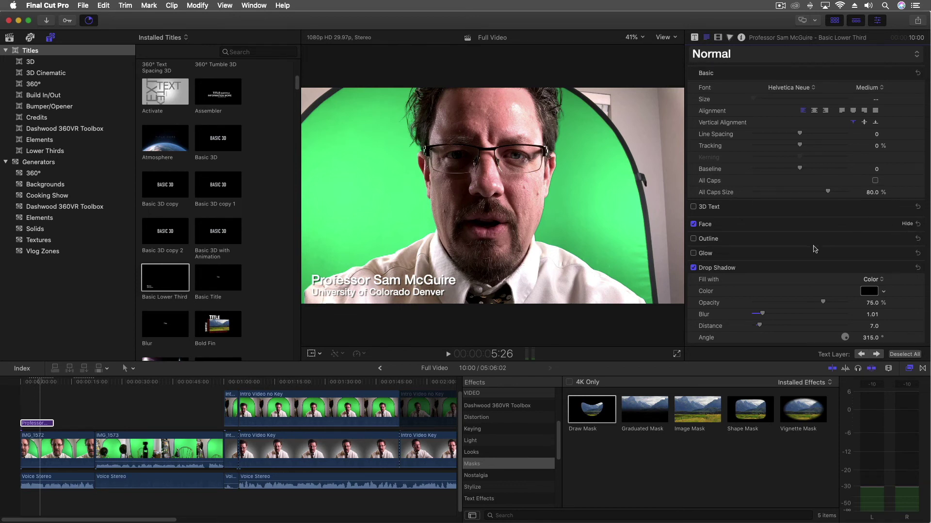
pyautogui.click(907, 224)
pyautogui.click(871, 249)
pyautogui.click(80, 227)
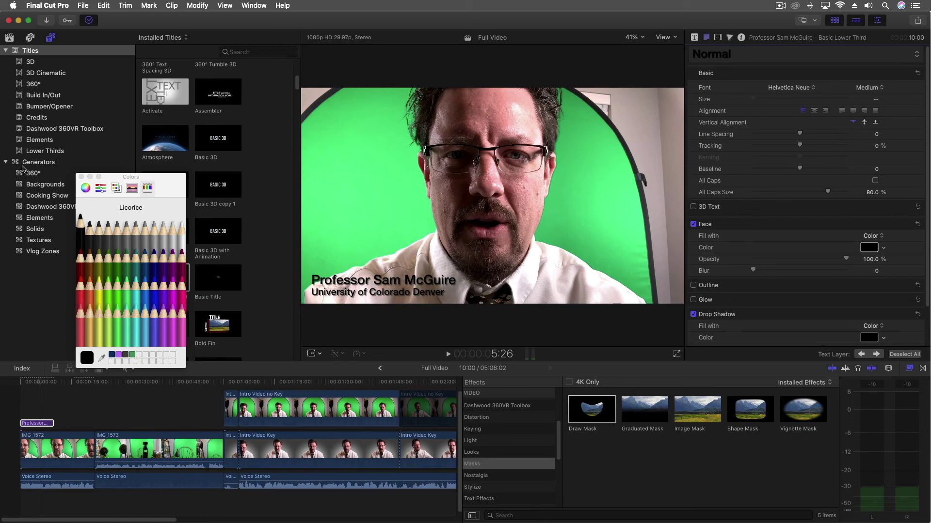
pyautogui.click(81, 178)
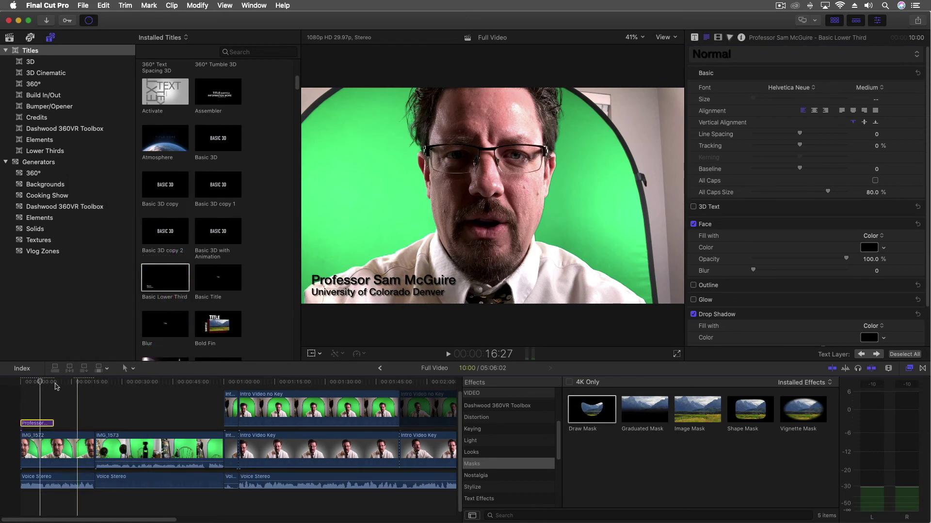
pyautogui.click(28, 385)
pyautogui.click(693, 314)
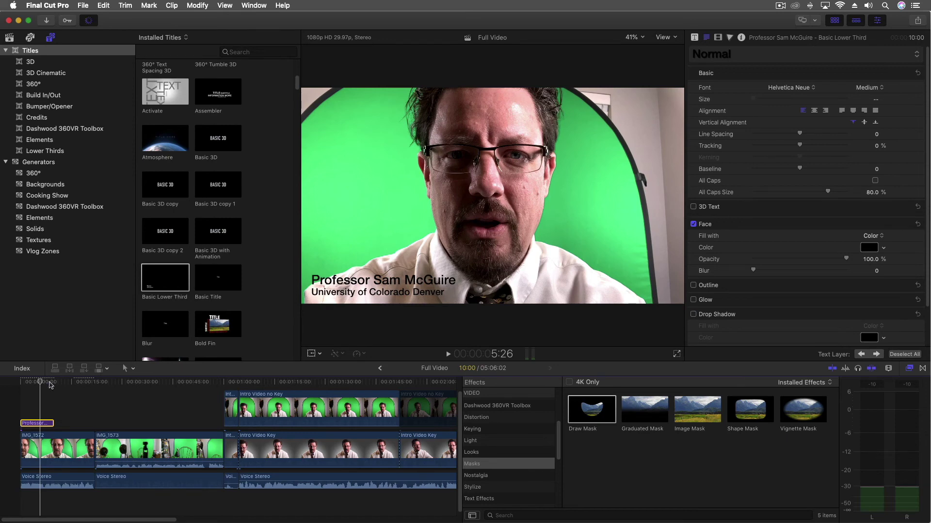
# Play Full Video from the lower third into IMG_1573 and look over the end of the timeline.
pyautogui.press('space')
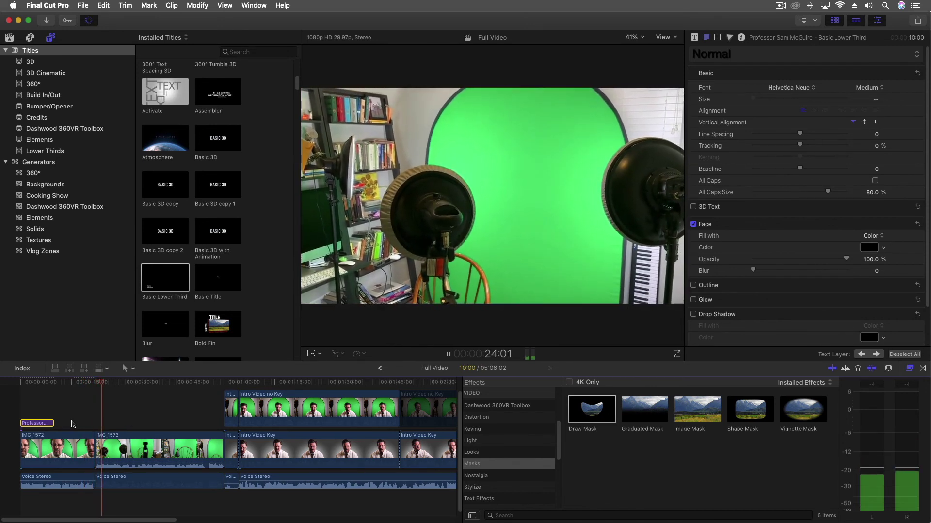
pyautogui.moveTo(151, 461); pyautogui.dragTo(150, 461)
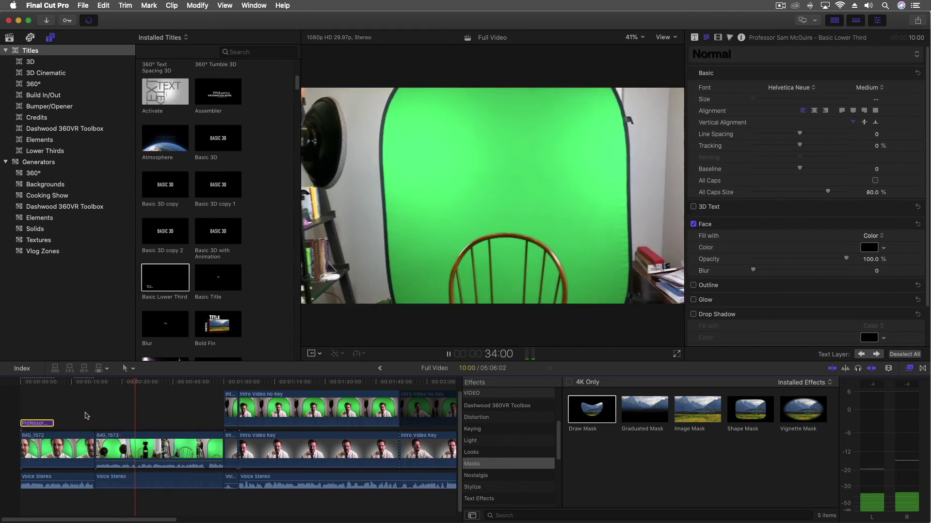
pyautogui.press('space')
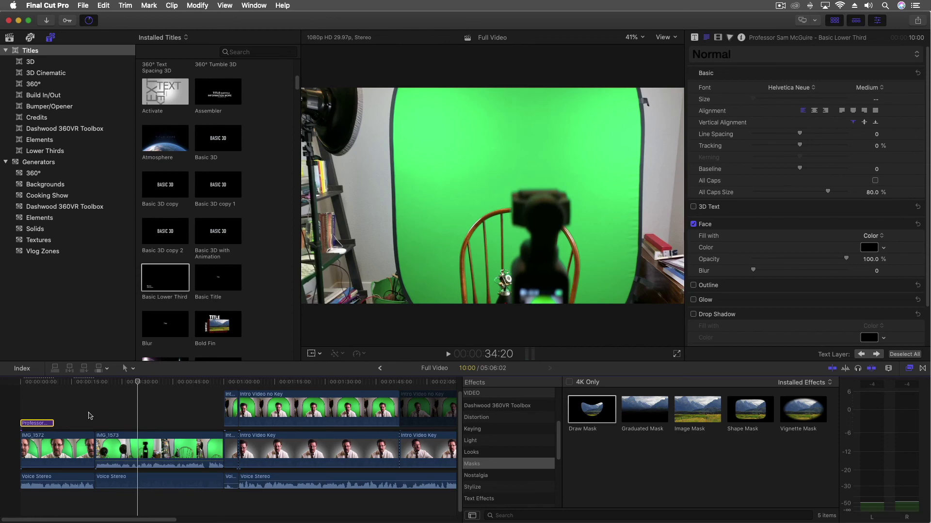
pyautogui.moveTo(129, 520); pyautogui.dragTo(407, 520)
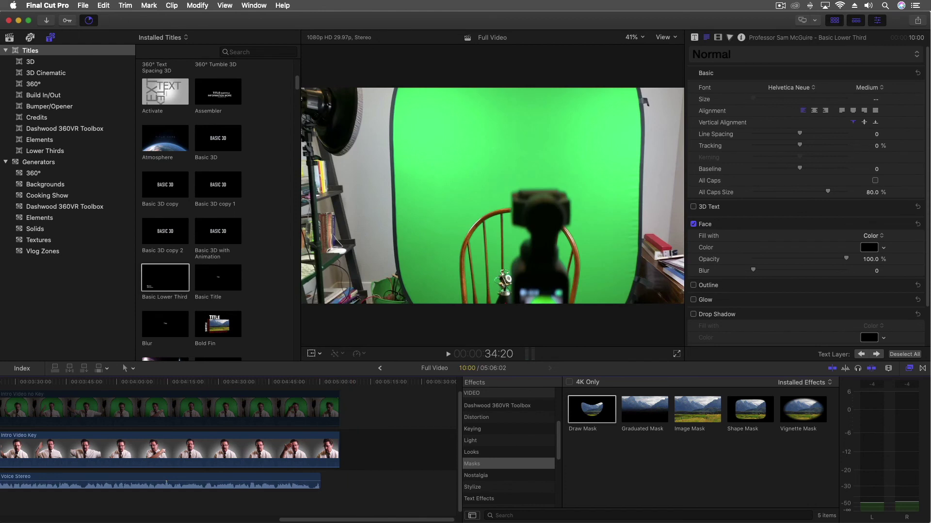
pyautogui.moveTo(338, 90); pyautogui.dragTo(256, 91)
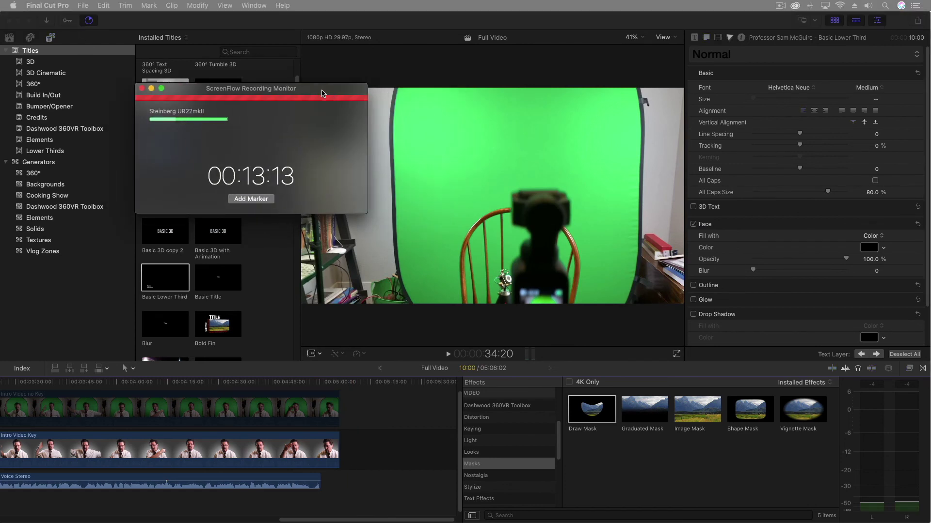
pyautogui.click(780, 6)
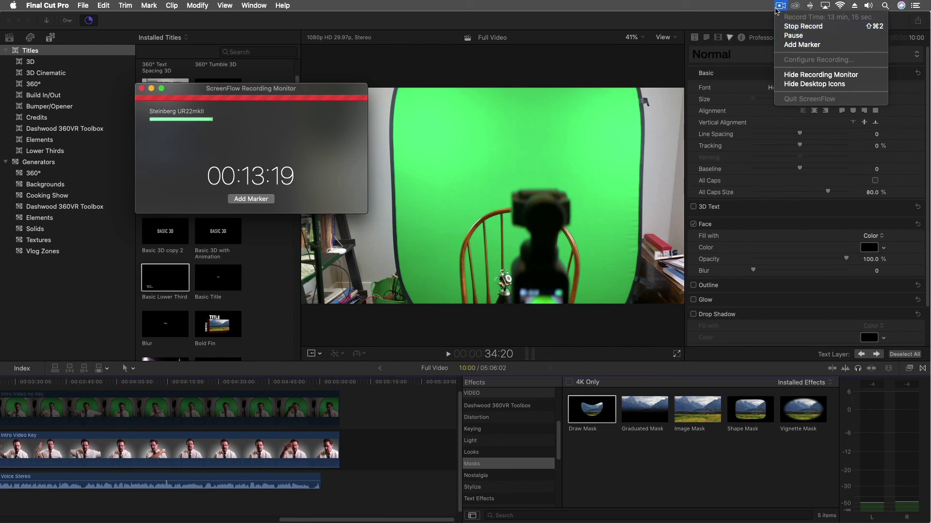
pyautogui.click(693, 4)
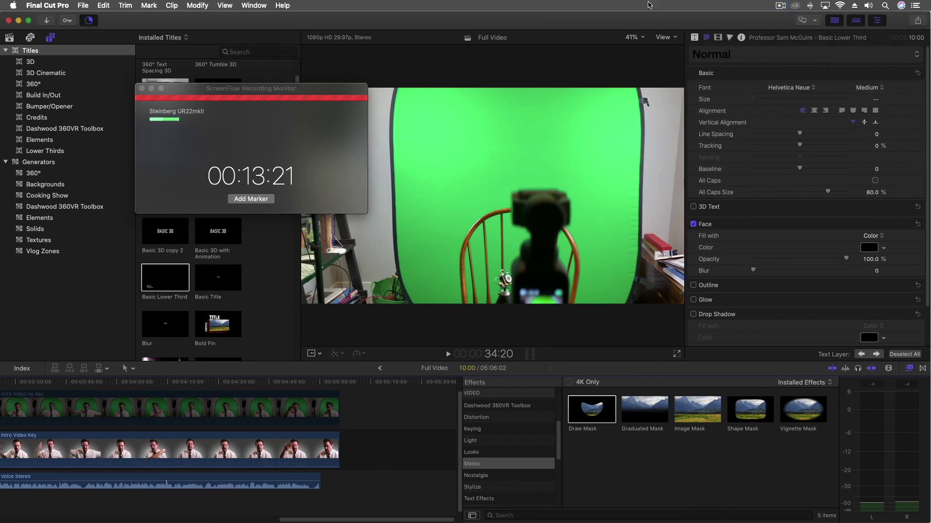
# Switch to Finder, open the Explanation Video file from the YouTube Explanation Video folder in ScreenFlow and start the demo.
pyautogui.press('super+Tab')
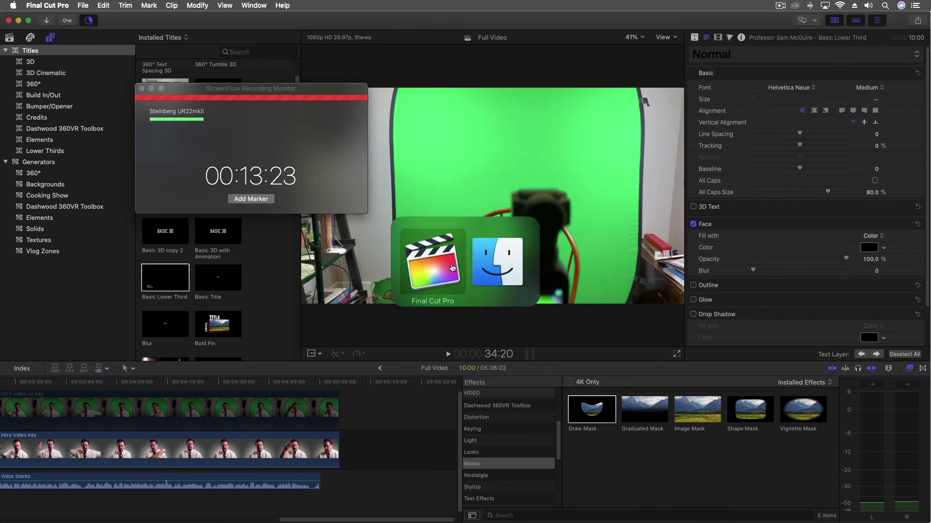
pyautogui.click(779, 6)
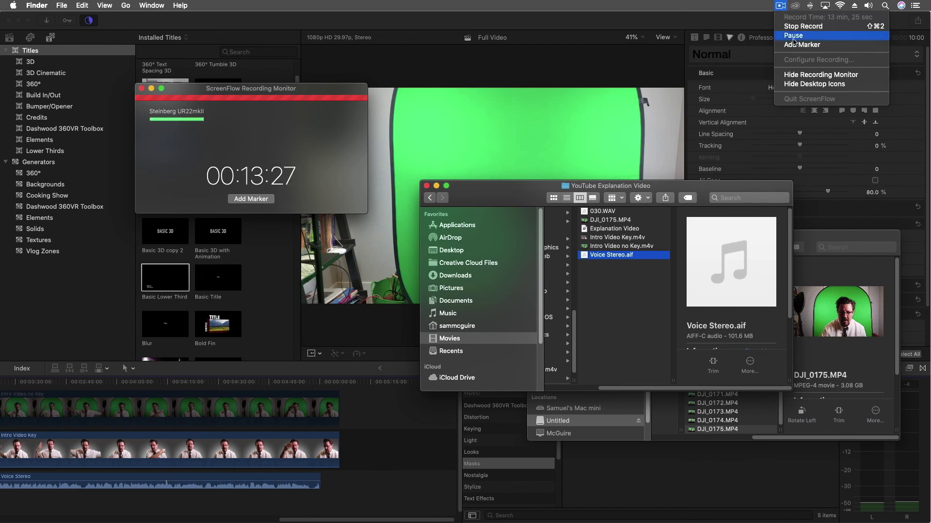
pyautogui.press('Escape')
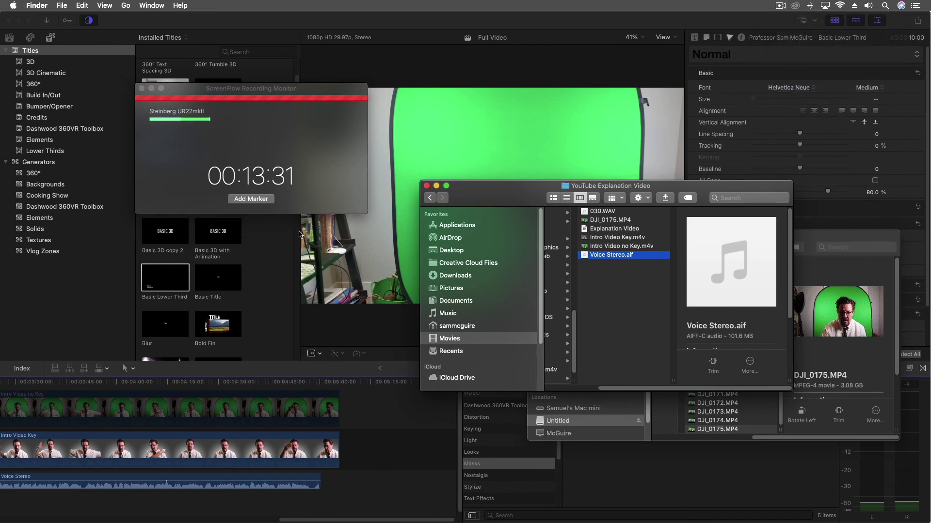
pyautogui.moveTo(257, 91); pyautogui.dragTo(249, 125)
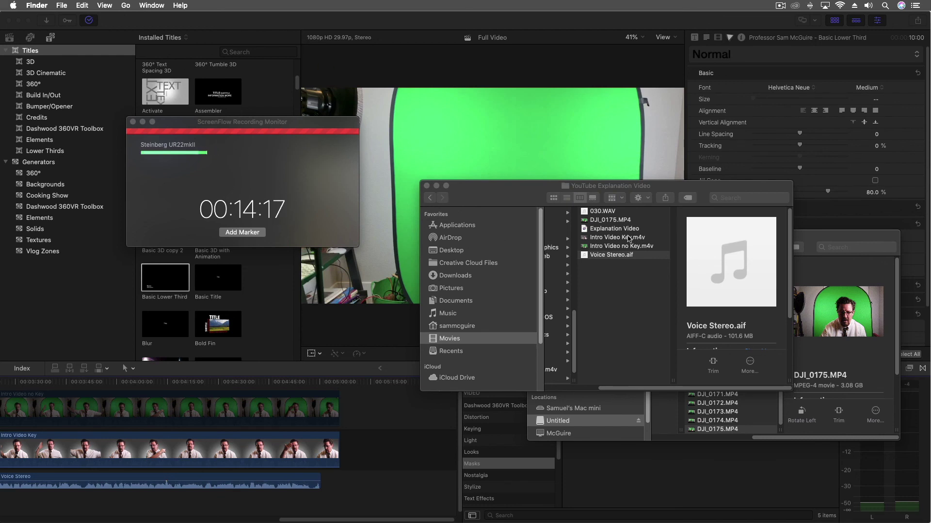
pyautogui.click(587, 230)
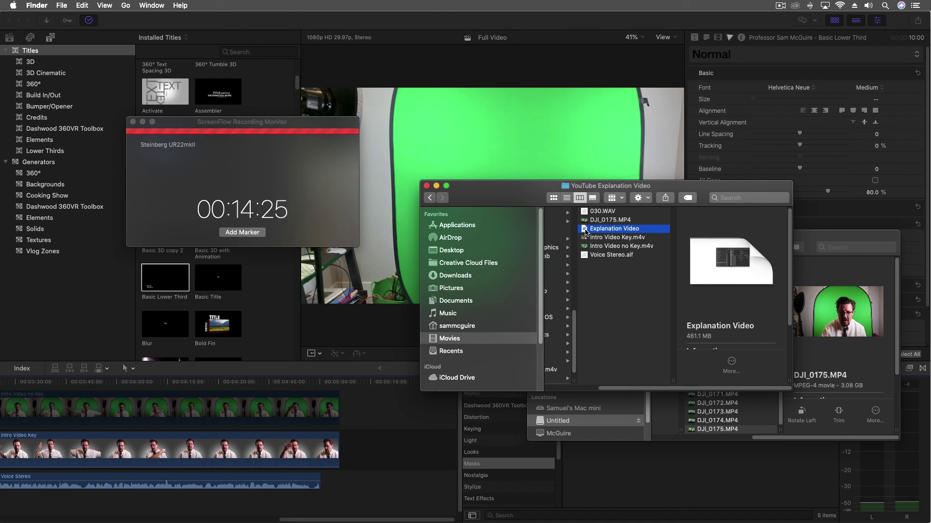
pyautogui.click(350, 183)
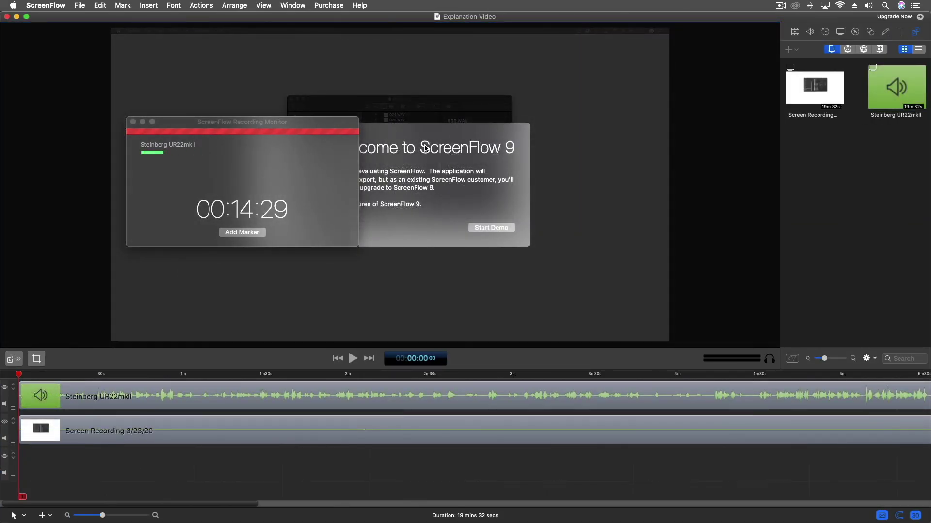
pyautogui.click(486, 226)
# Examine the Explanation Video screen recording and its Steinberg UR22mkII audio along the whole ScreenFlow timeline, and leave the project.
pyautogui.moveTo(42, 393); pyautogui.dragTo(536, 392)
pyautogui.hscroll(10, 513, 403)
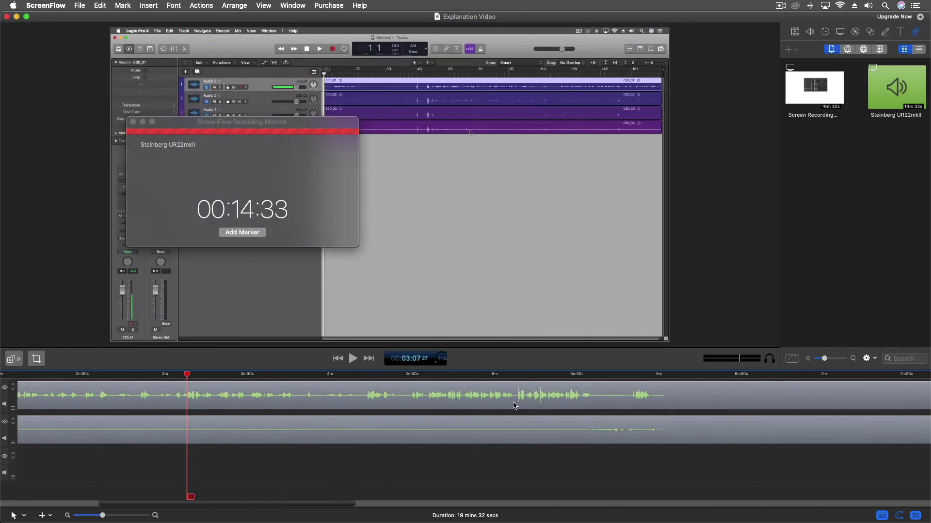
pyautogui.scroll(-5, 354, 420)
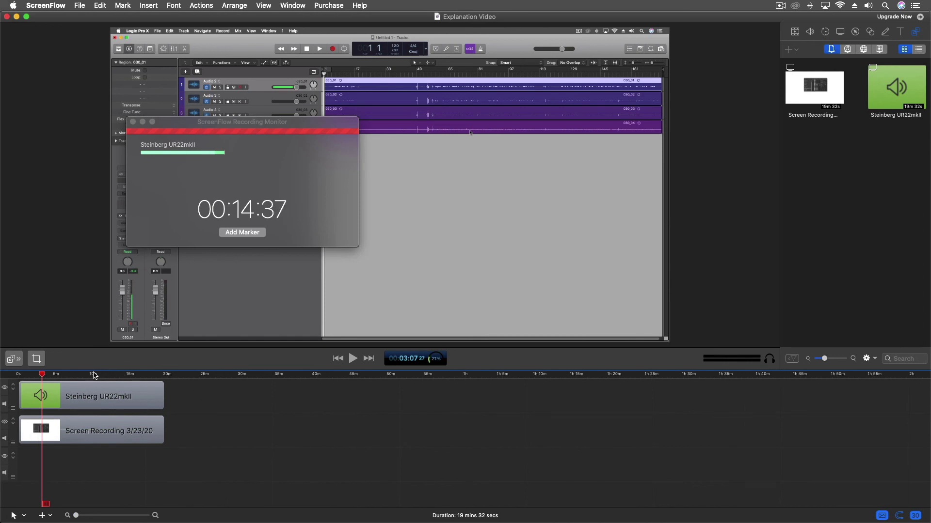
pyautogui.scroll(5, 106, 376)
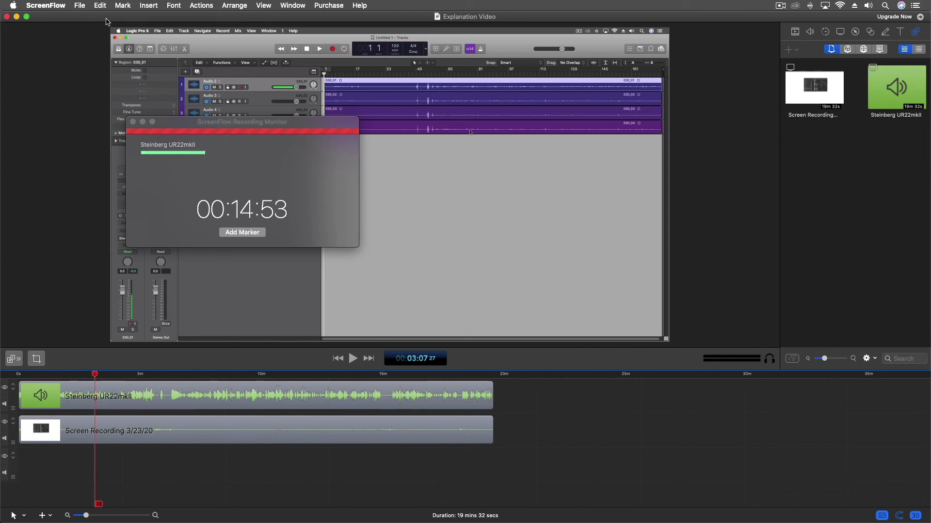
pyautogui.press('super+Tab')
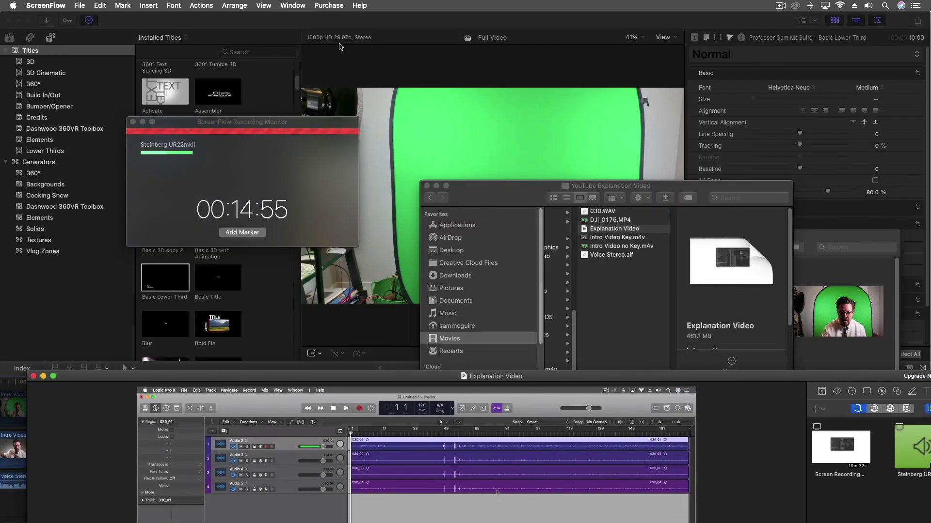